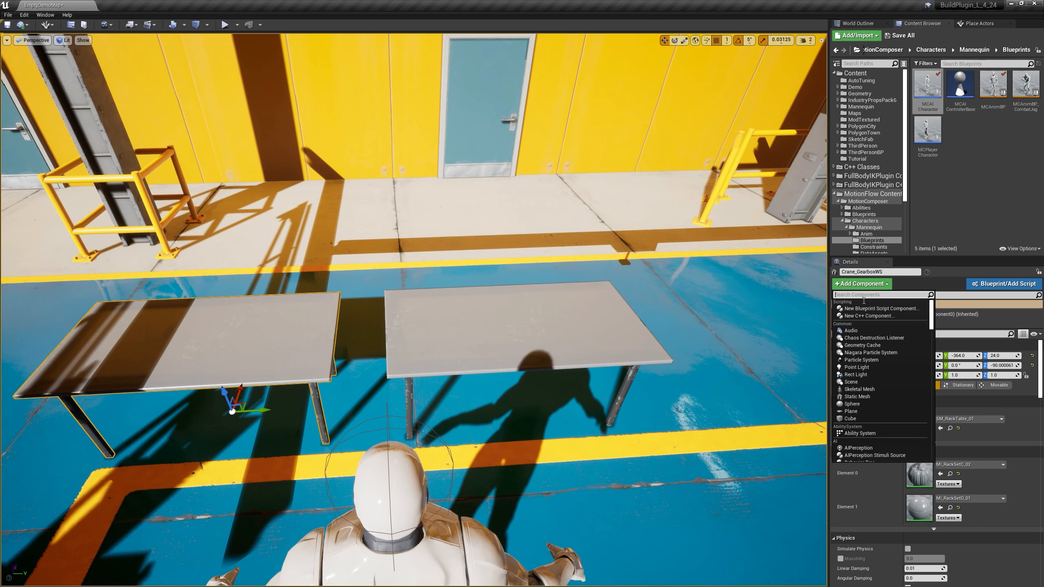
Add an MC Task component named SpawnGearboxAssembly to the Crane_GearboxWS table and set its task performance to Perform Pick Up.
type("task")
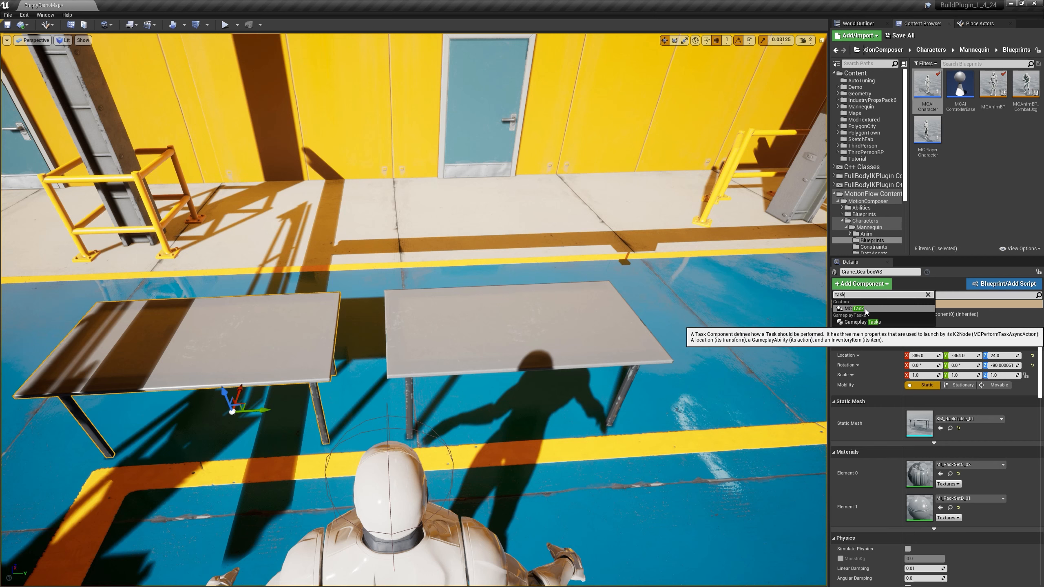
left_click(865, 309)
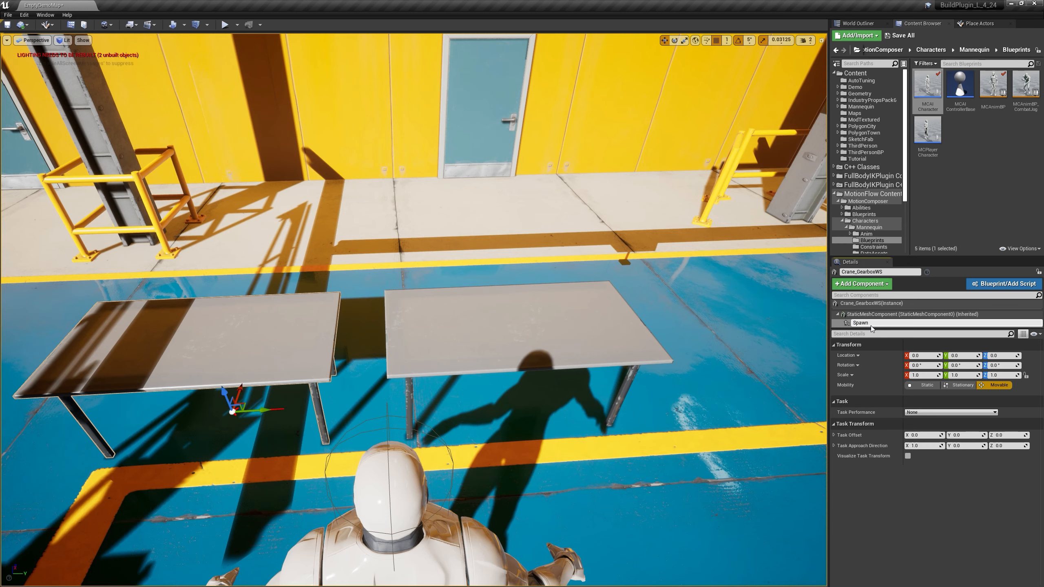
type("SpawnGearboxAssembly")
key("Return")
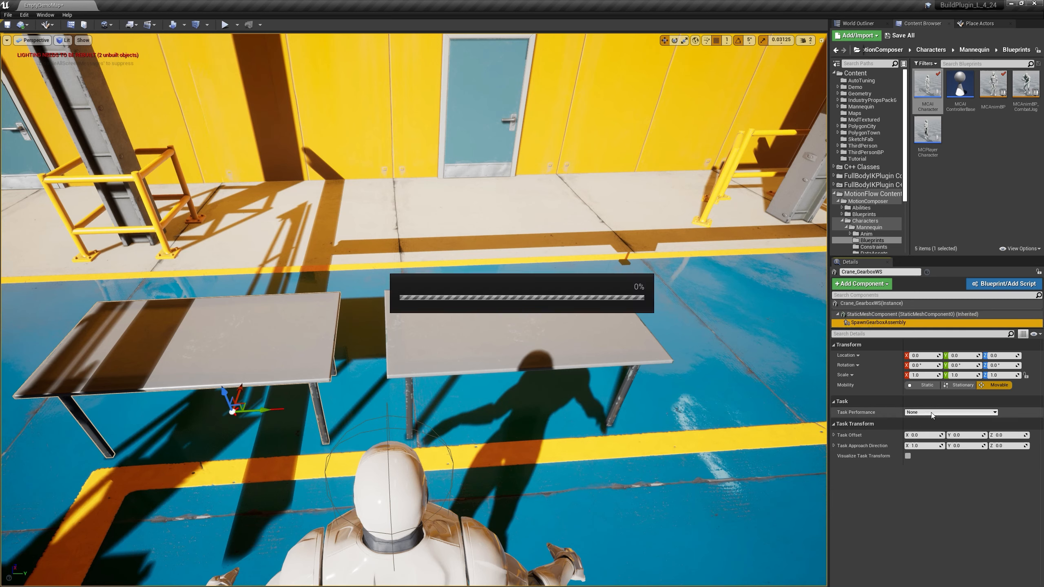
left_click(931, 412)
left_click(933, 446)
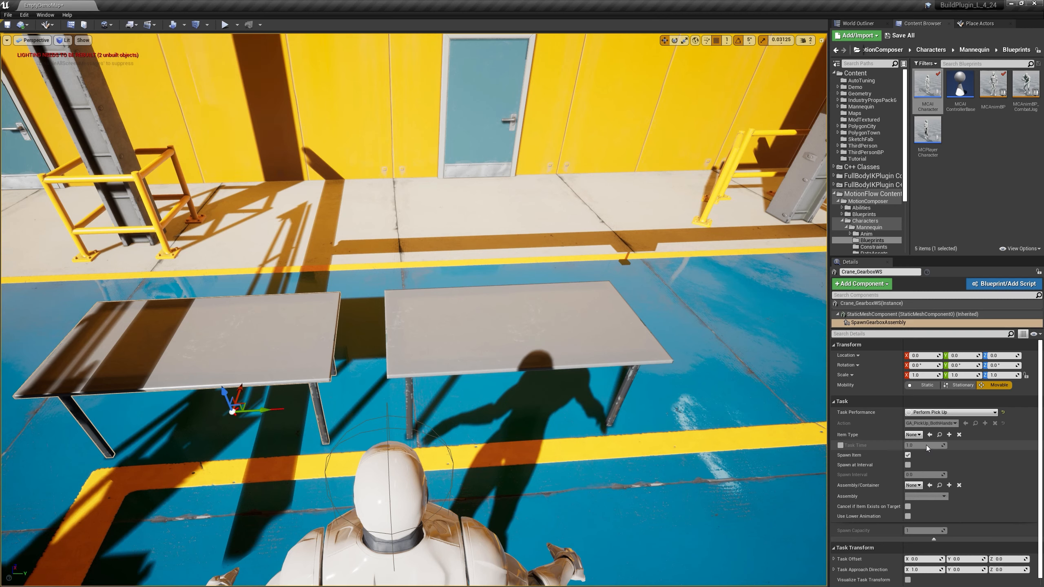
left_click(917, 432)
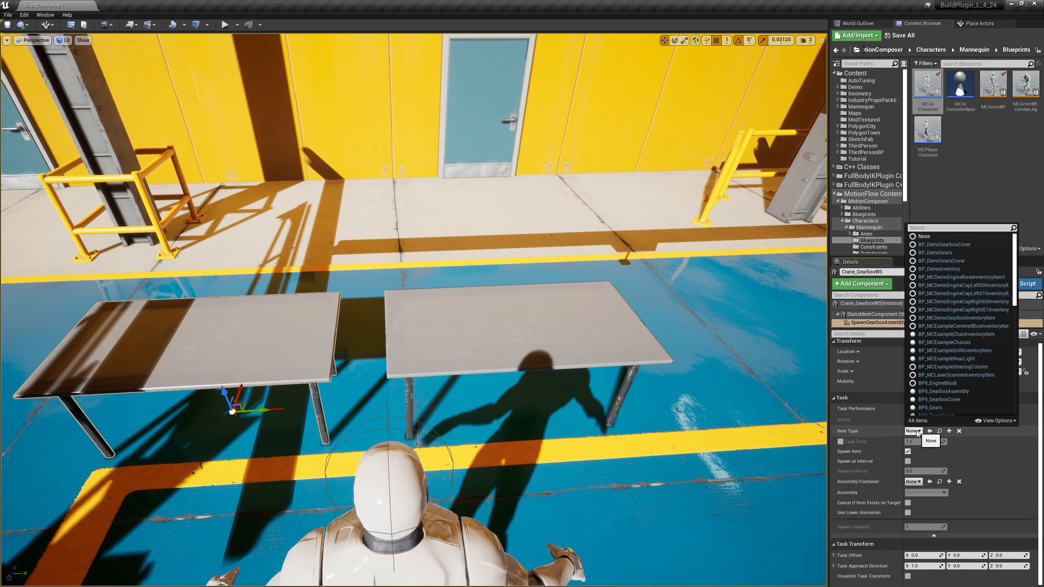
type("gear")
left_click(916, 191)
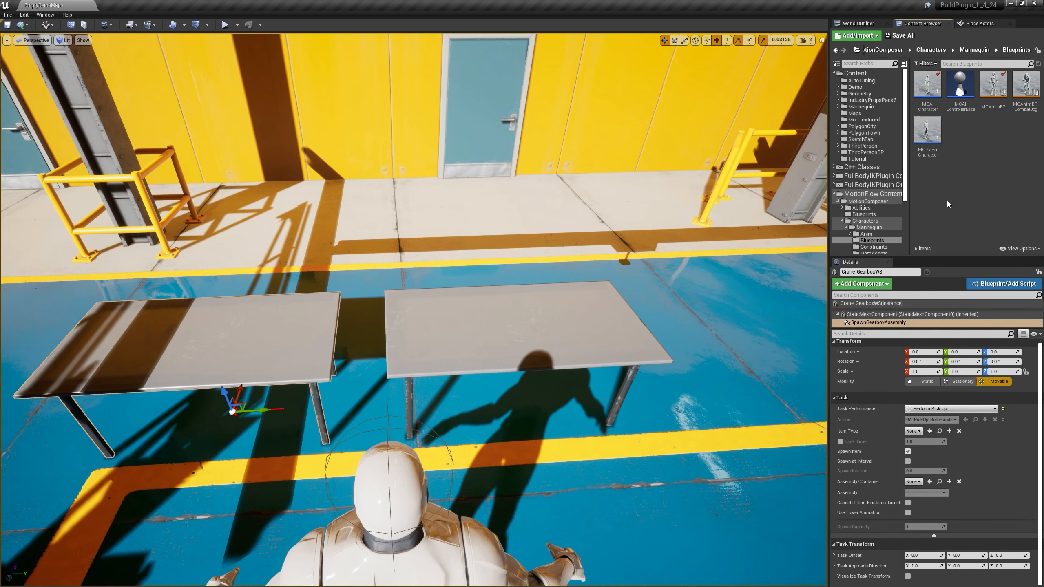
Assign the BPII_GearboxAssembly blueprint from the Demo folder as the item type of the SpawnGearboxAssembly task.
left_click(855, 87)
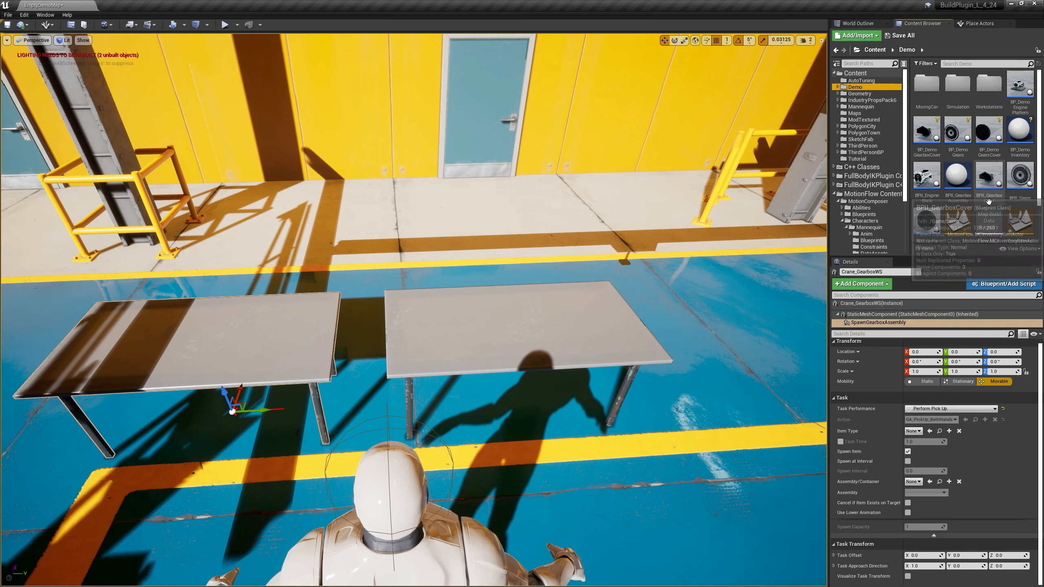
scroll(978, 201, "down", 1)
left_click(961, 193)
left_click_drag(960, 183, 911, 432)
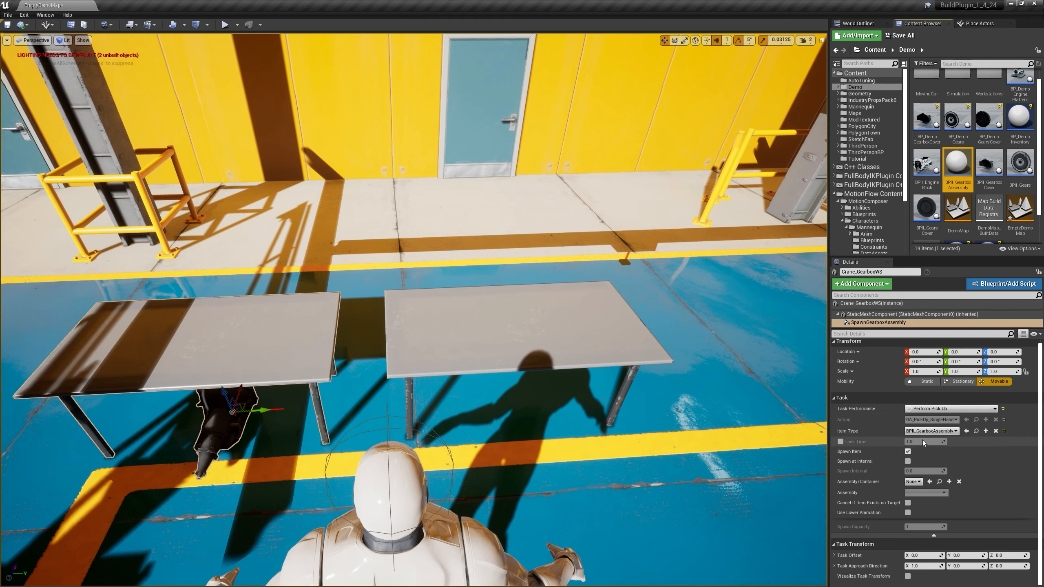
left_click(932, 432)
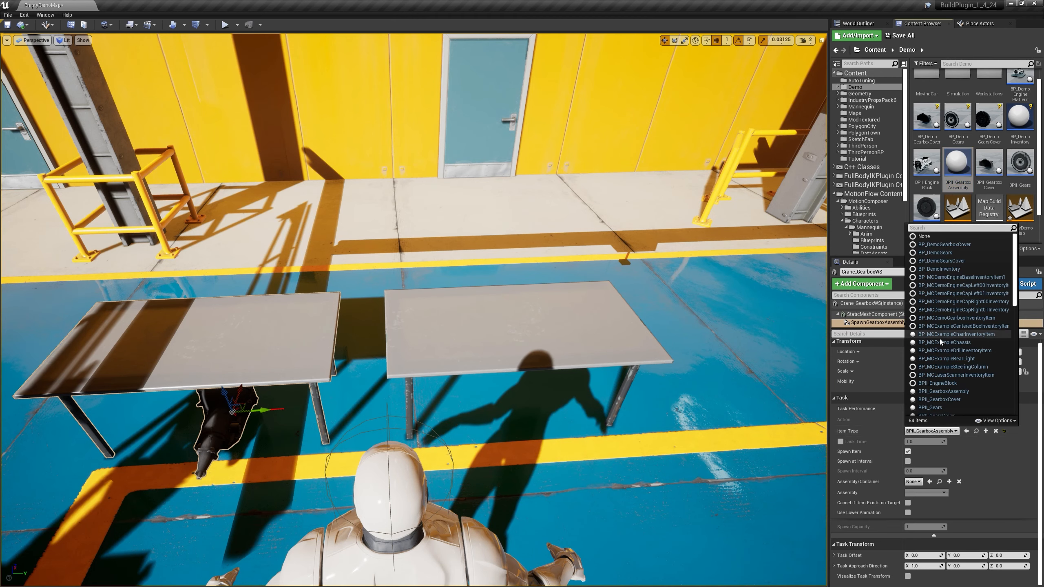
left_click(221, 360)
Place the SpawnGearboxAssembly component on the tabletop at about X -18, Y -20, Z 79 and rotate it about 90° around Z.
left_click(862, 325)
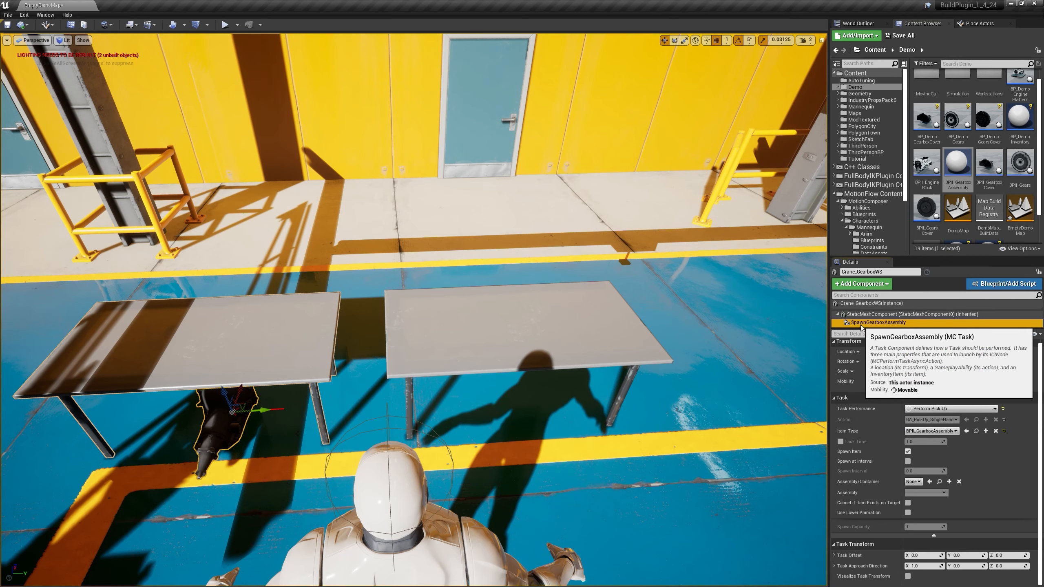
left_click_drag(228, 398, 231, 351)
key("e")
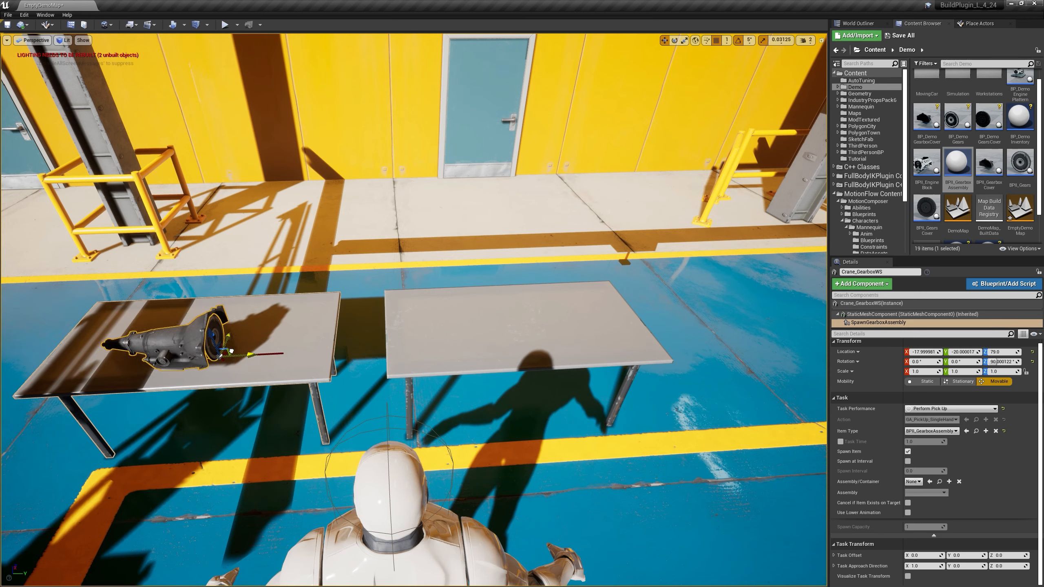
Offset the task transform to about Y -24 and turn its approach direction to positive Y.
left_click(265, 359)
key("e")
left_click_drag(257, 368, 220, 362)
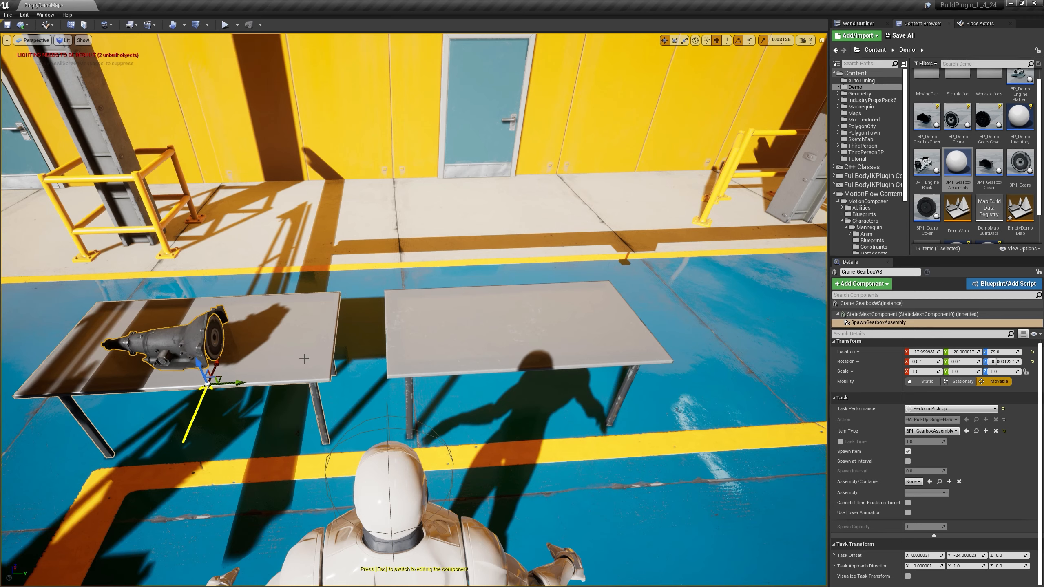
Open the BPII_GearboxAssembly blueprint, dock it beside the level editor and show the gearbox in its viewport.
double_click(958, 165)
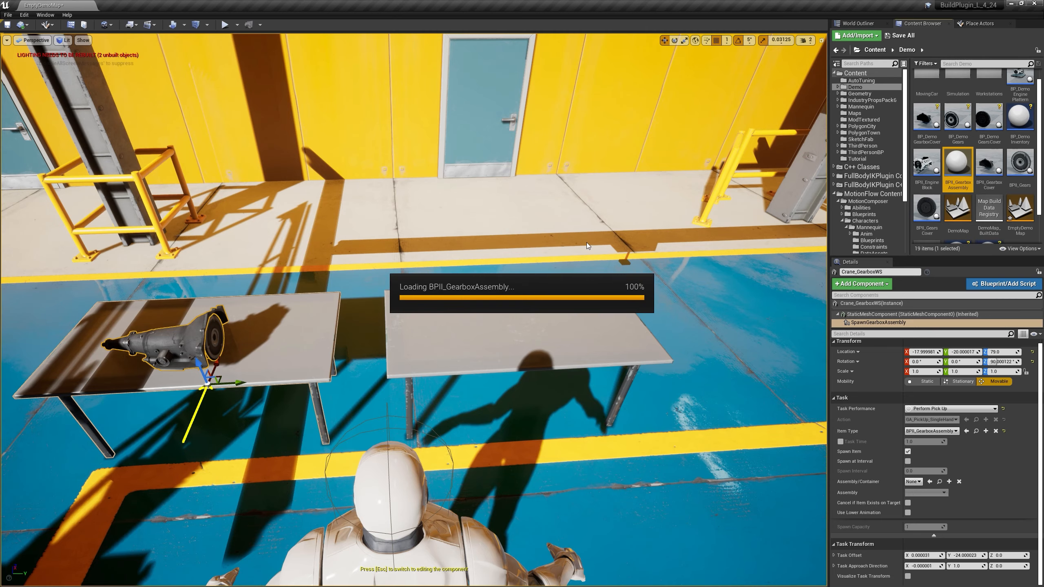
left_click_drag(457, 343, 104, 14)
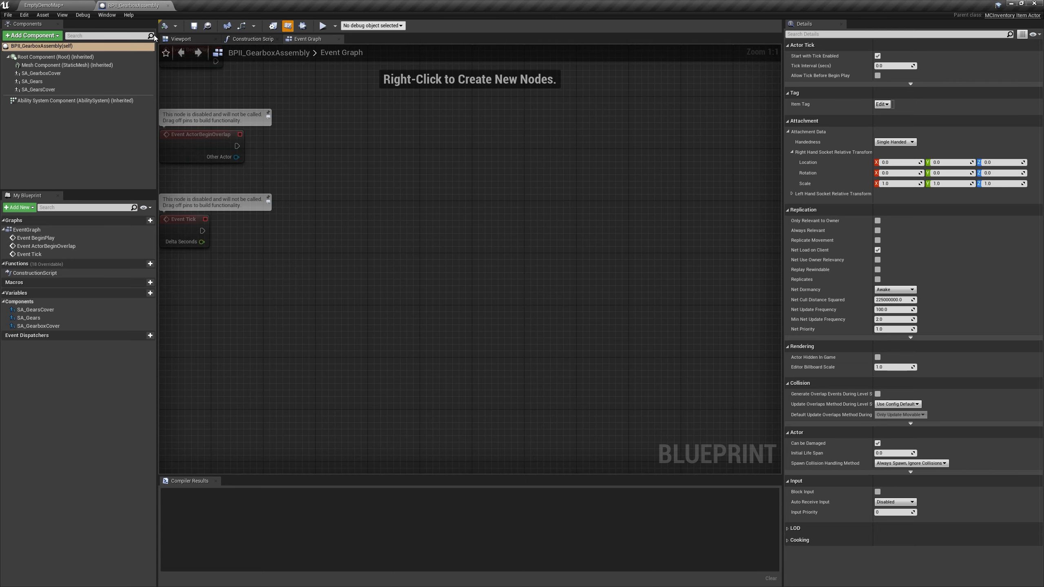
left_click(190, 41)
left_click_drag(455, 259, 369, 231)
Play the level to examine the spawned gearbox, stop the session and dismiss the message log.
left_click(67, 5)
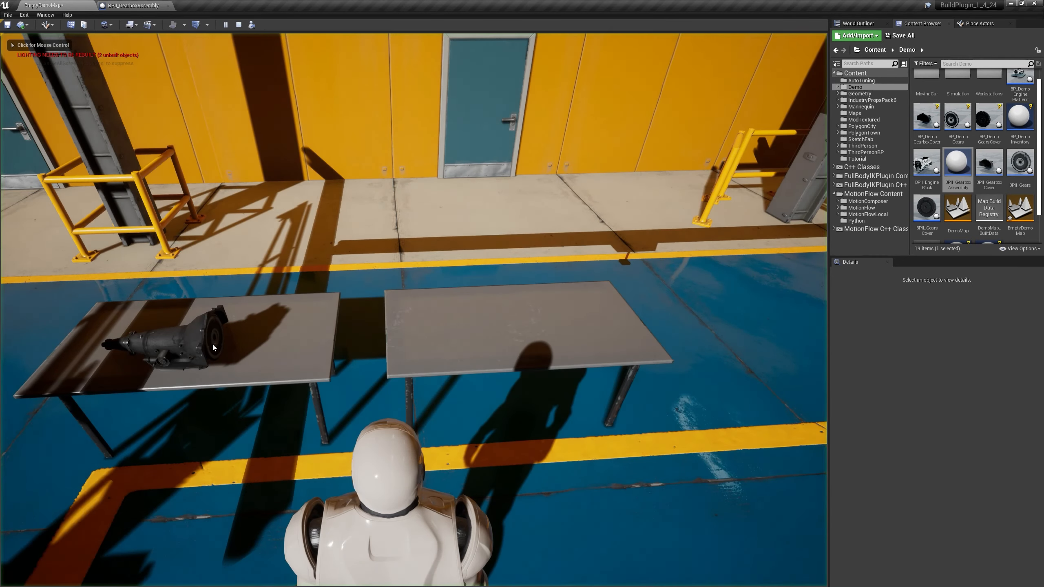
left_click(239, 25)
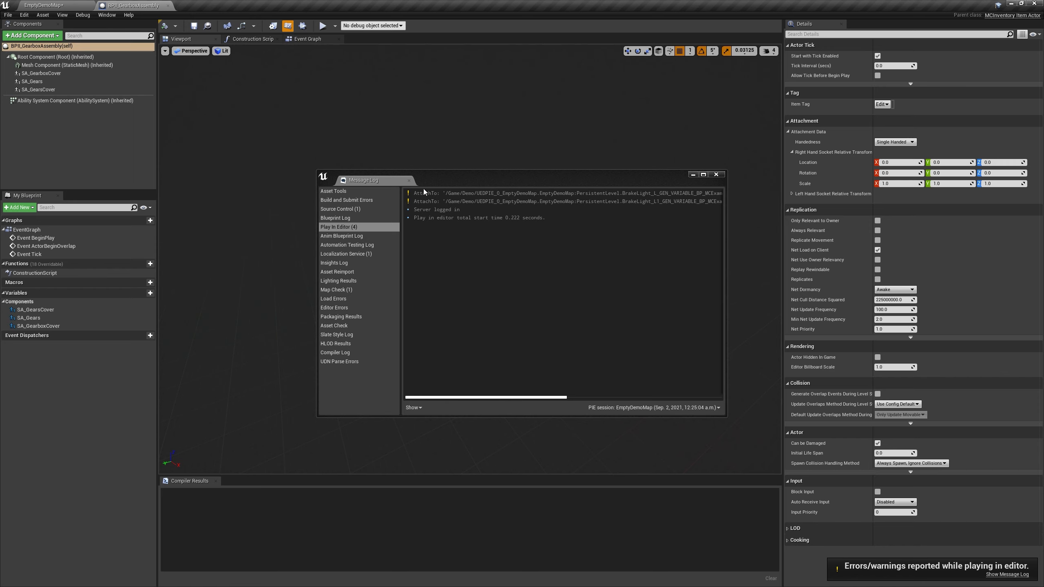
left_click(408, 181)
Disable Assembled on the SA_GearboxCover, SA_Gears and SA_GearsCover components of the gearbox blueprint.
left_click(119, 73)
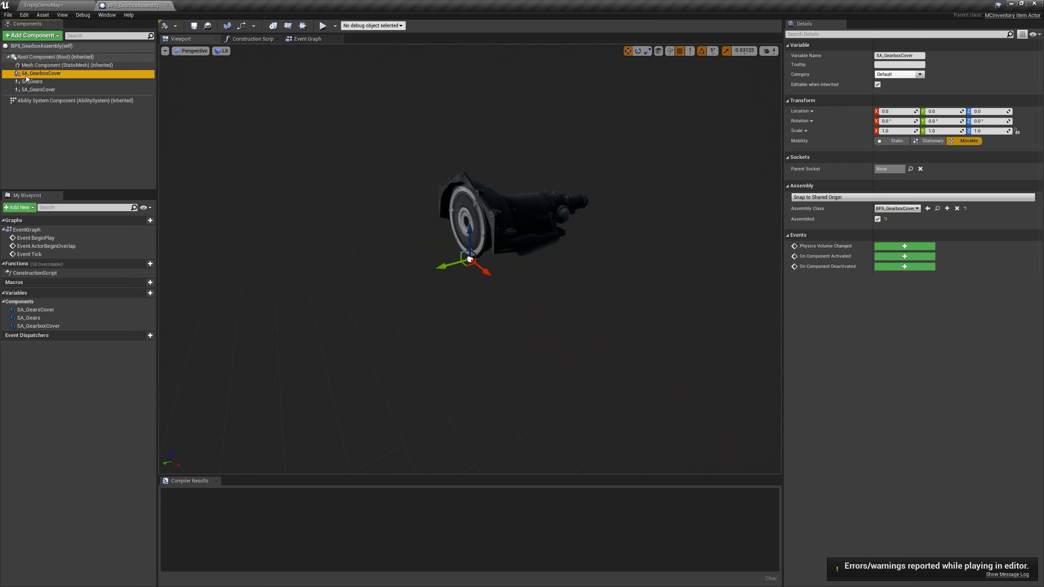
left_click(876, 221)
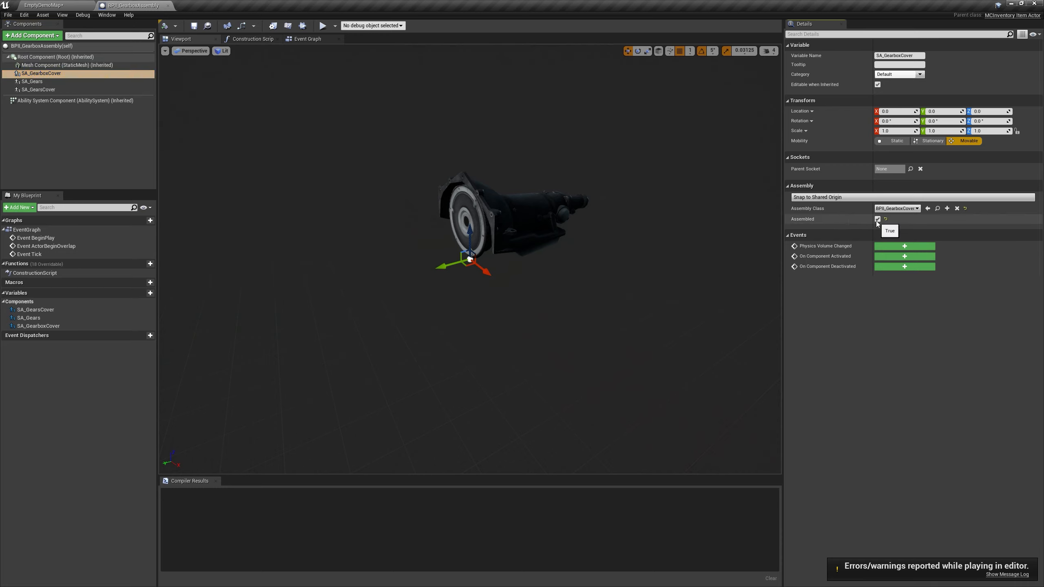
left_click(32, 81)
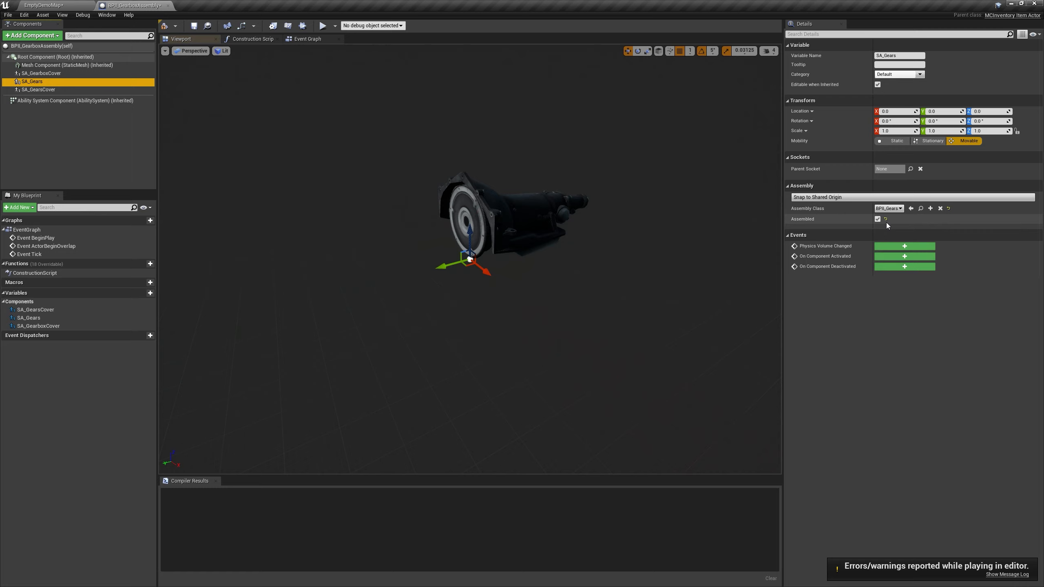
left_click(38, 90)
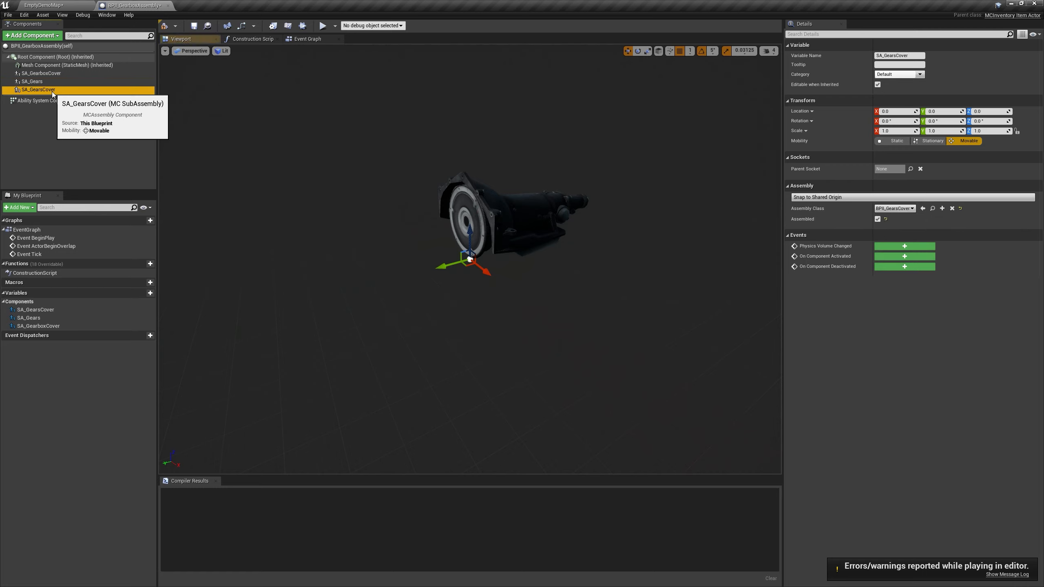
left_click(878, 218)
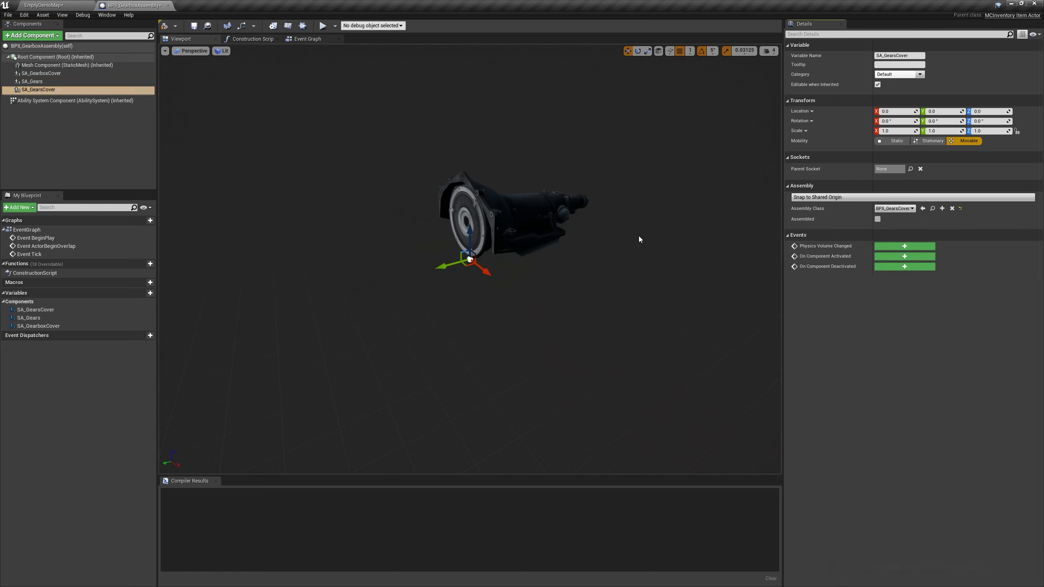
Test-play the level with all gearbox sub-assemblies unassembled, stop it and dismiss the message log.
left_click(76, 5)
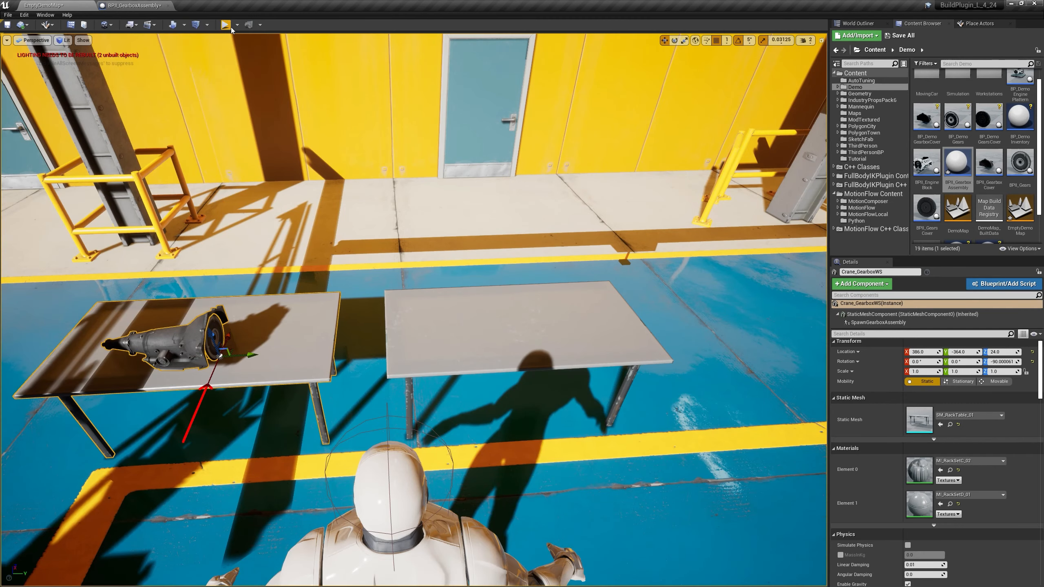
left_click(227, 26)
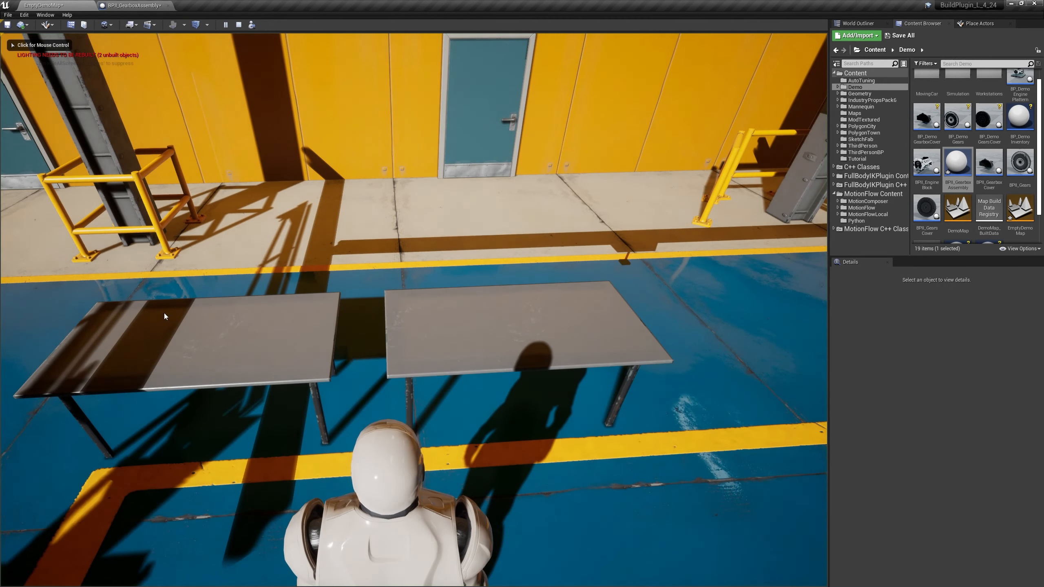
left_click(239, 25)
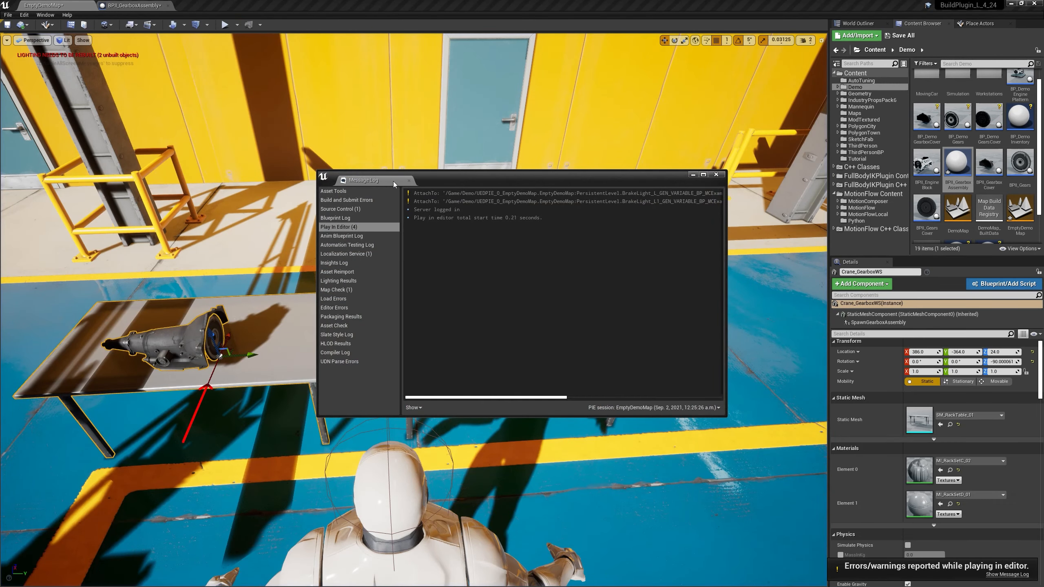
left_click(410, 180)
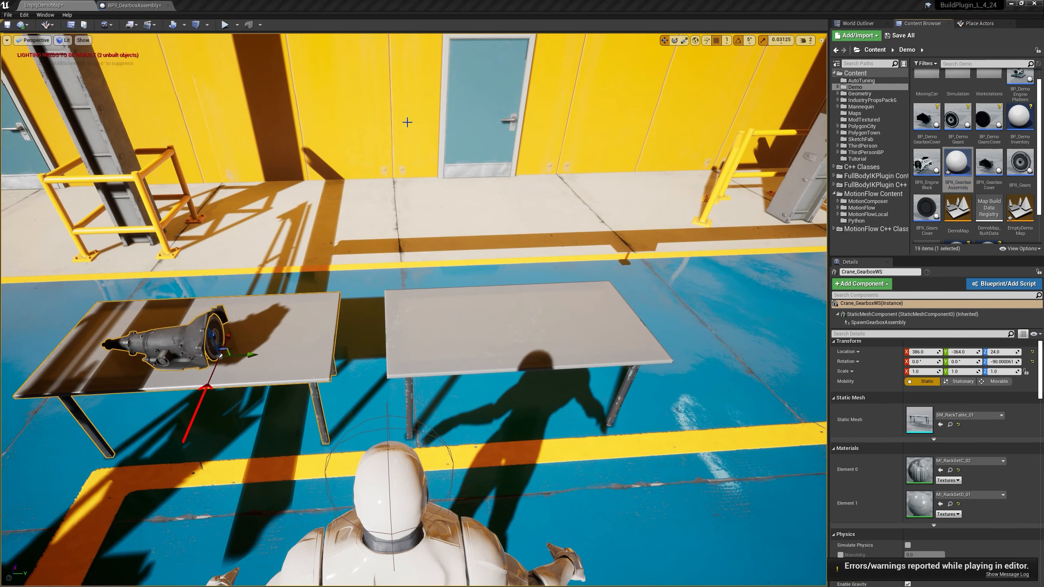
Enable Assembled on SA_GearboxCover only and check the setting on the two gear components.
left_click(146, 6)
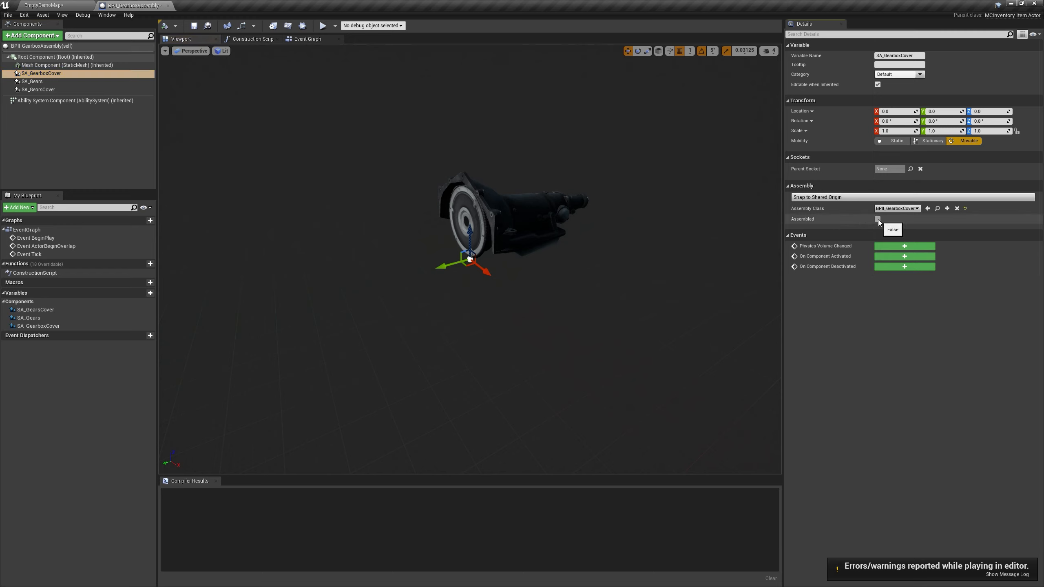
left_click(57, 90)
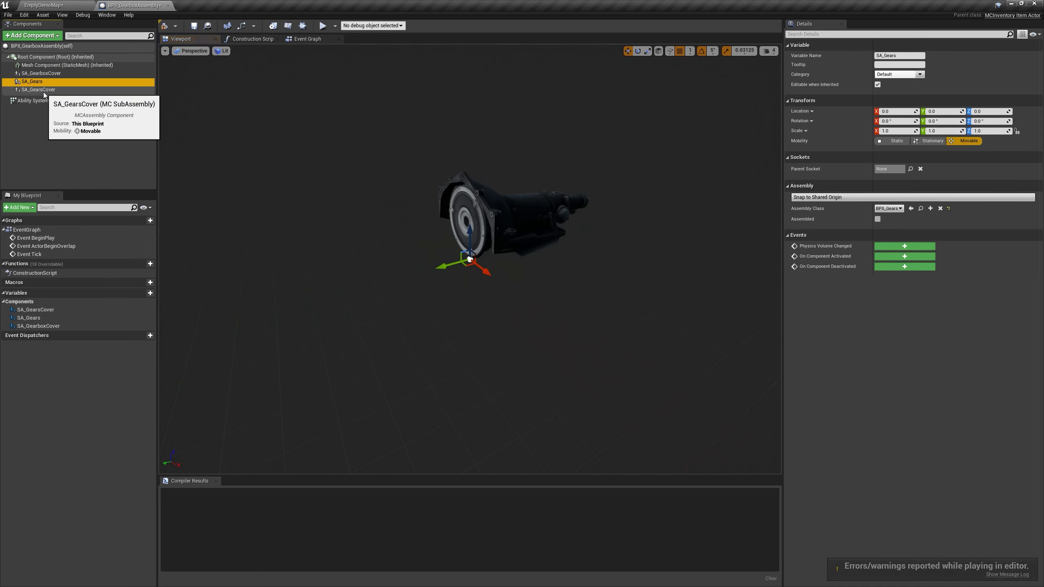
Test-play the level with only the gearbox cover assembled, and end the session.
left_click(71, 4)
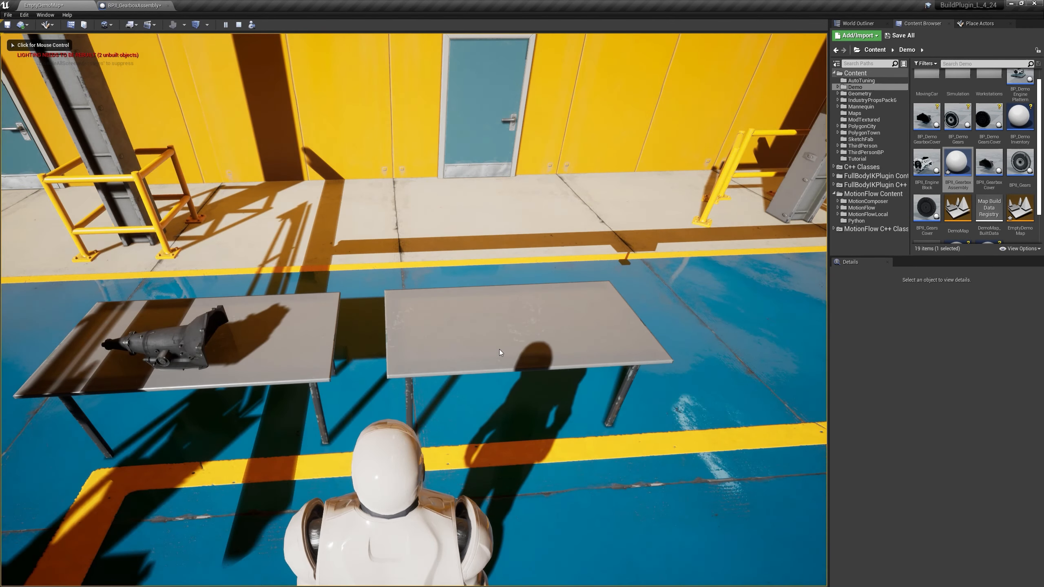
left_click(521, 350)
key("Escape")
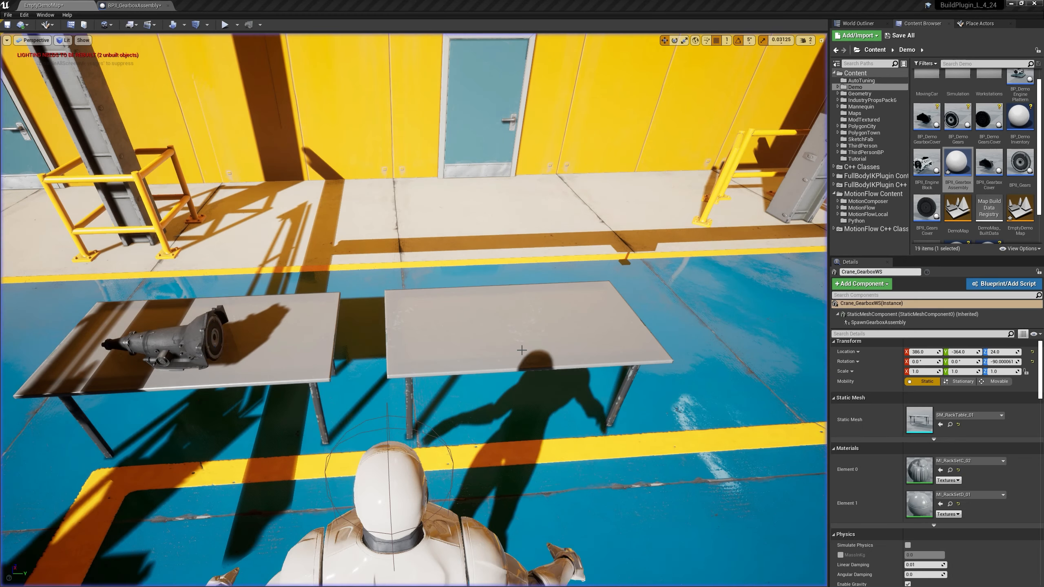
Add an MC Task component named Pickup_Gears to the W01_WS03 table.
right_click_drag(426, 264, 343, 302)
key("d")
key("w")
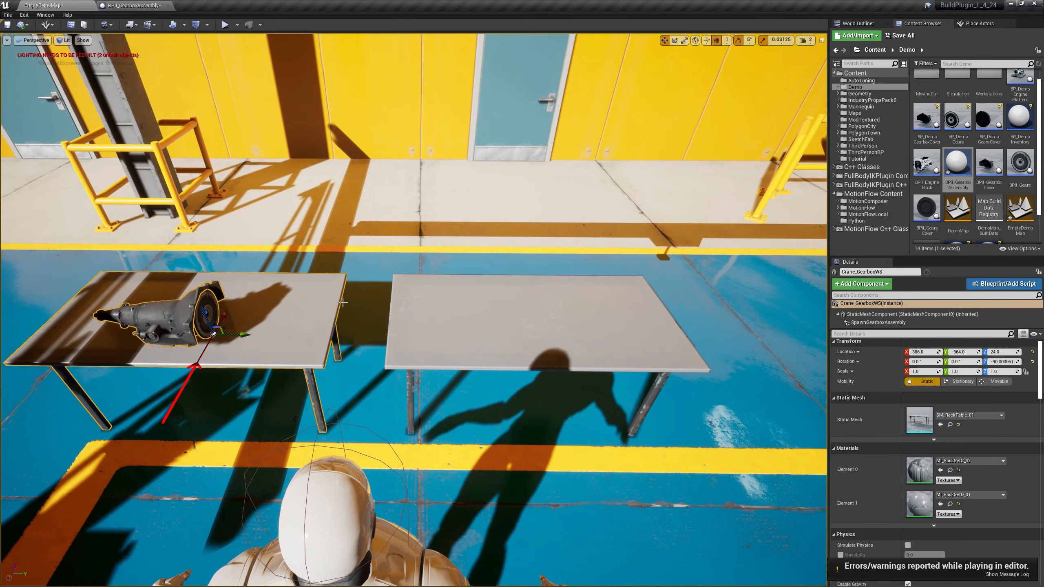
left_click(482, 346)
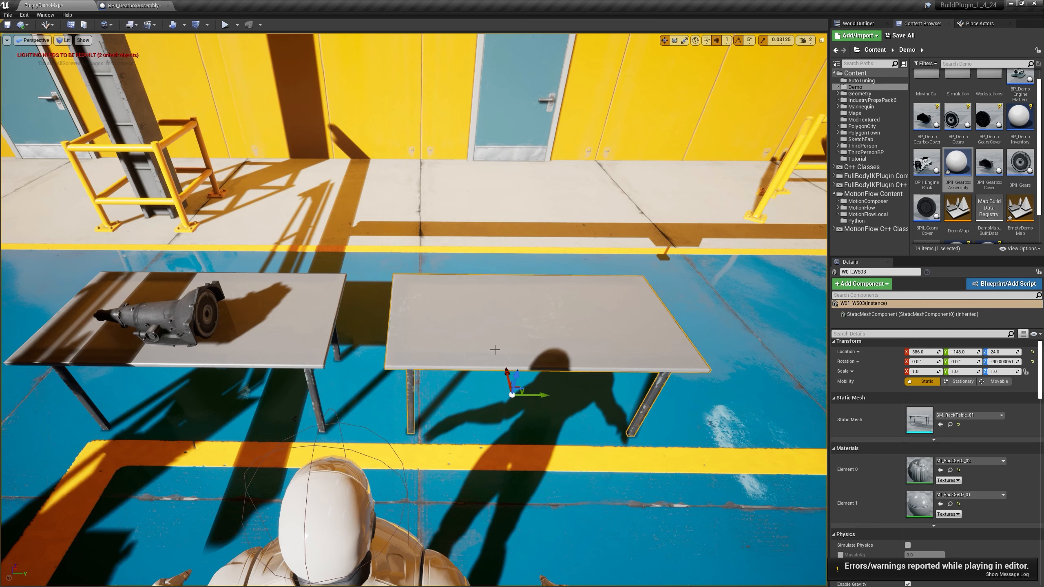
left_click(846, 285)
type("task")
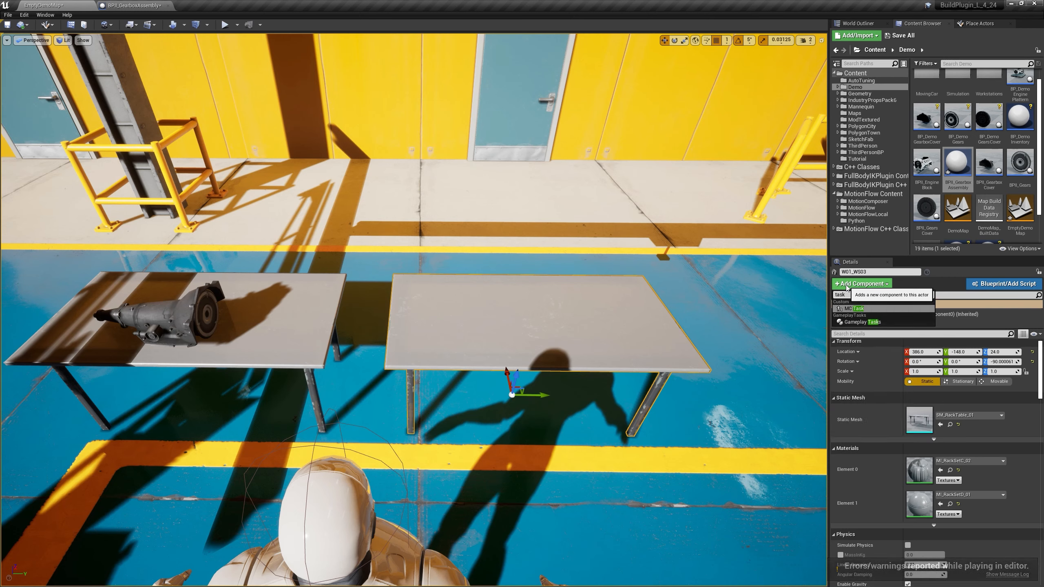
key("Return")
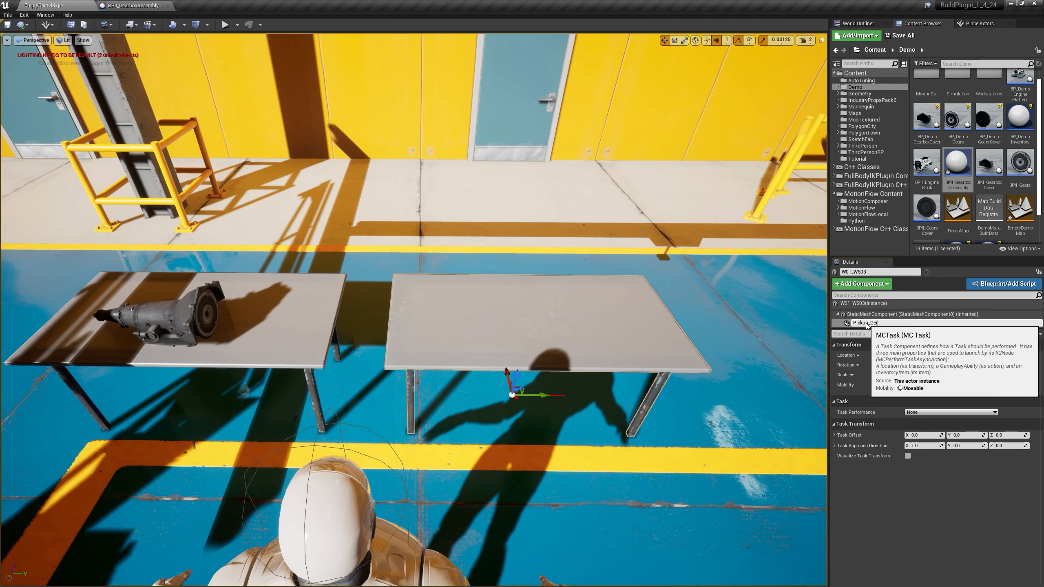
key("Return")
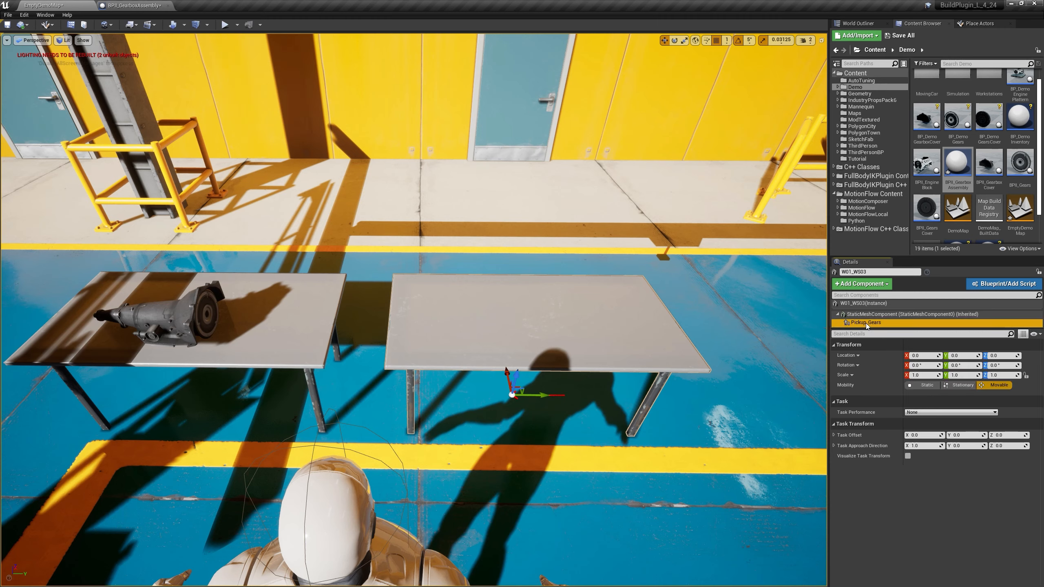
Set the Pickup_Gears task performance to Perform Pick Up with BP_DemoGears as its item type.
left_click(925, 412)
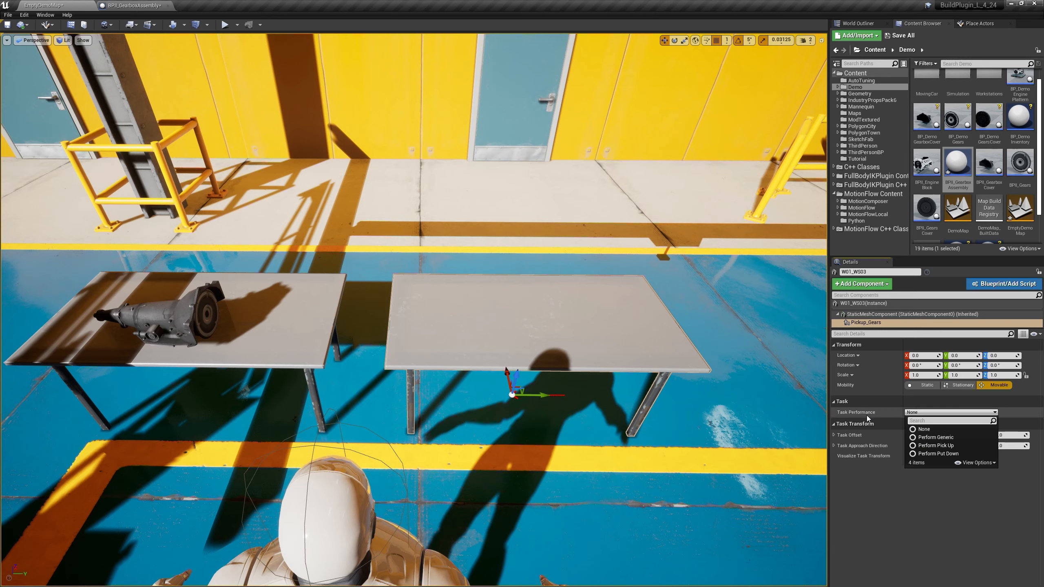
left_click(927, 444)
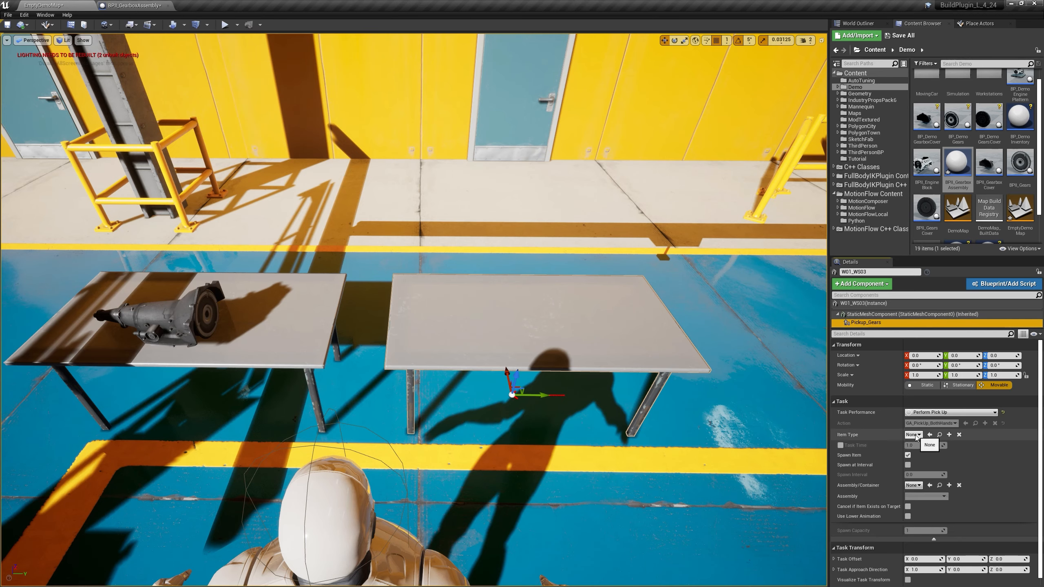
left_click(917, 438)
left_click(917, 437)
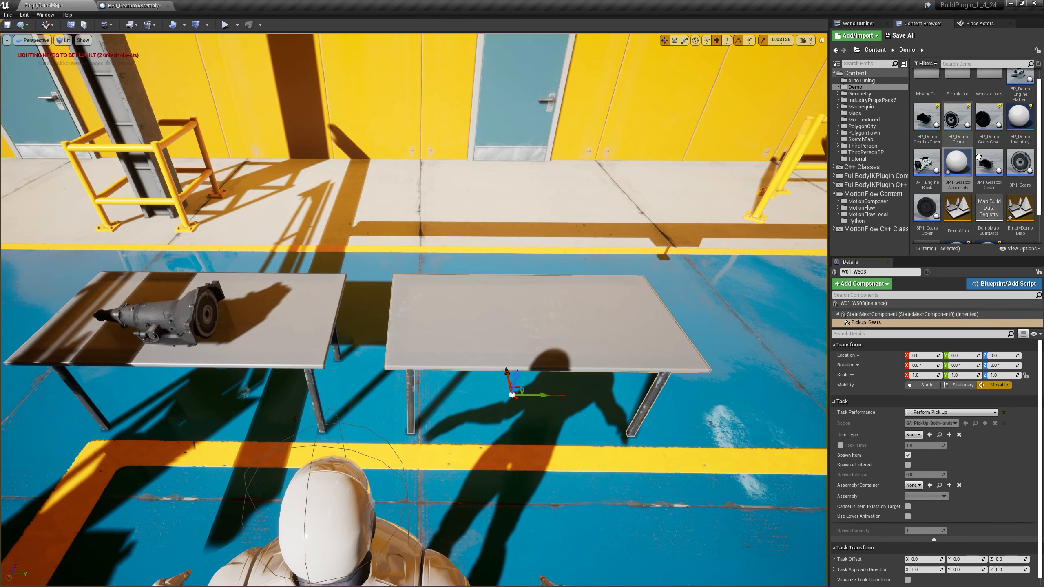
left_click_drag(954, 146, 932, 436)
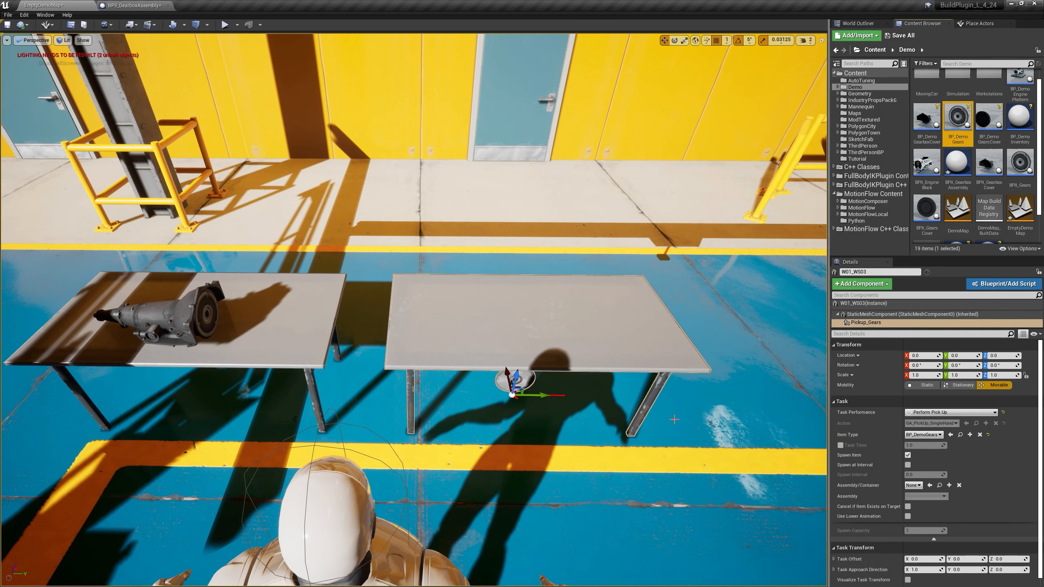
Place the gears on the W01_WS03 tabletop at about X 49, Y -31, Z 82, rotated 90° about X to lie flat.
left_click_drag(523, 379, 462, 401)
key("e")
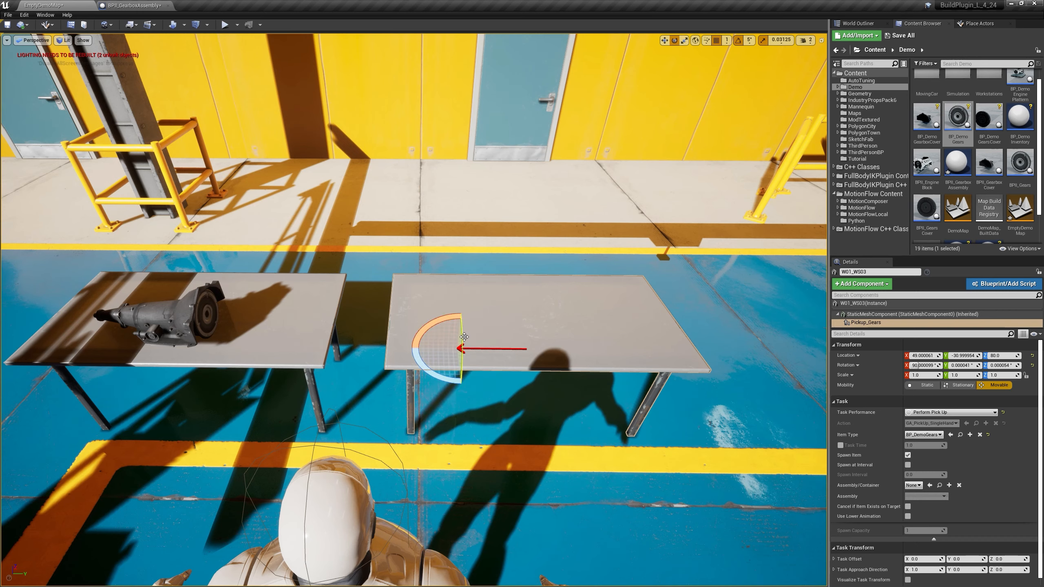
key("w")
left_click_drag(465, 334, 459, 327)
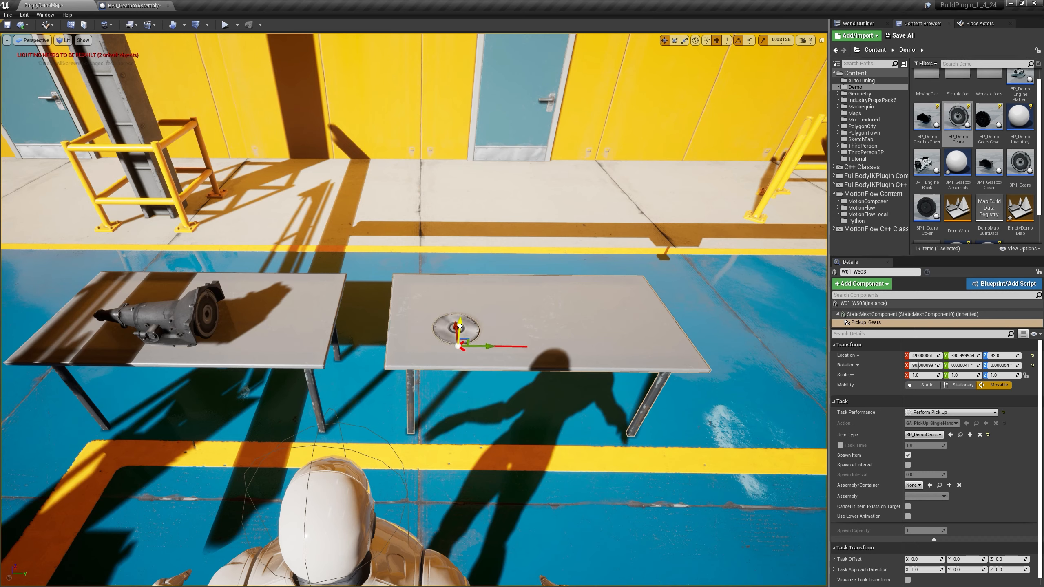
Turn the Pickup_Gears task approach direction to Y 1.0 and move its task offset to about Y -21, in front of the table.
key("e")
left_click_drag(451, 377, 416, 359)
key("w")
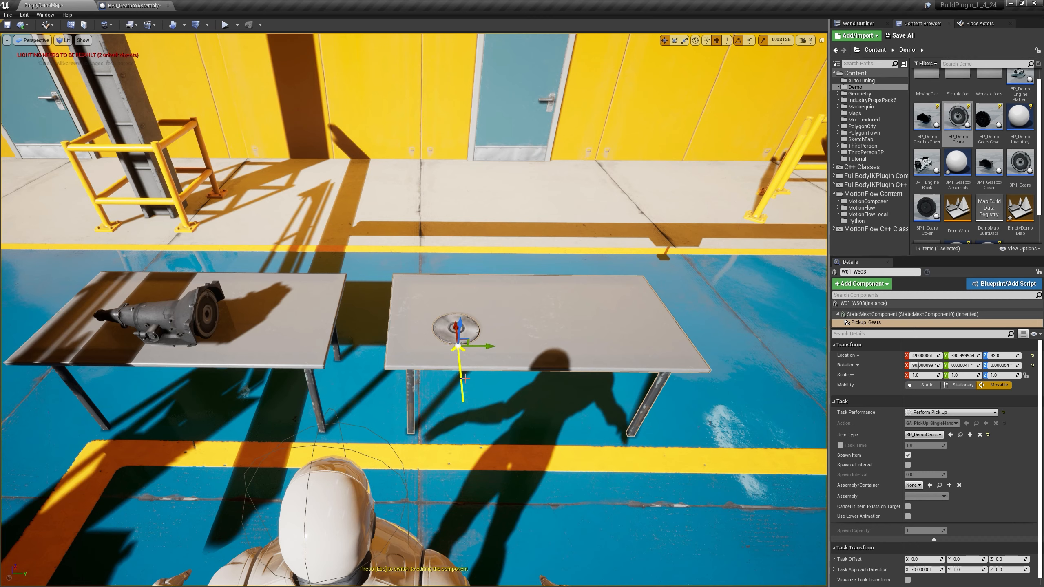
left_click_drag(456, 328, 457, 357)
key("Escape")
Add a second MC Task component named Pickup_GearsCover to the W01_WS03 table.
right_click_drag(557, 401, 435, 373)
key("d")
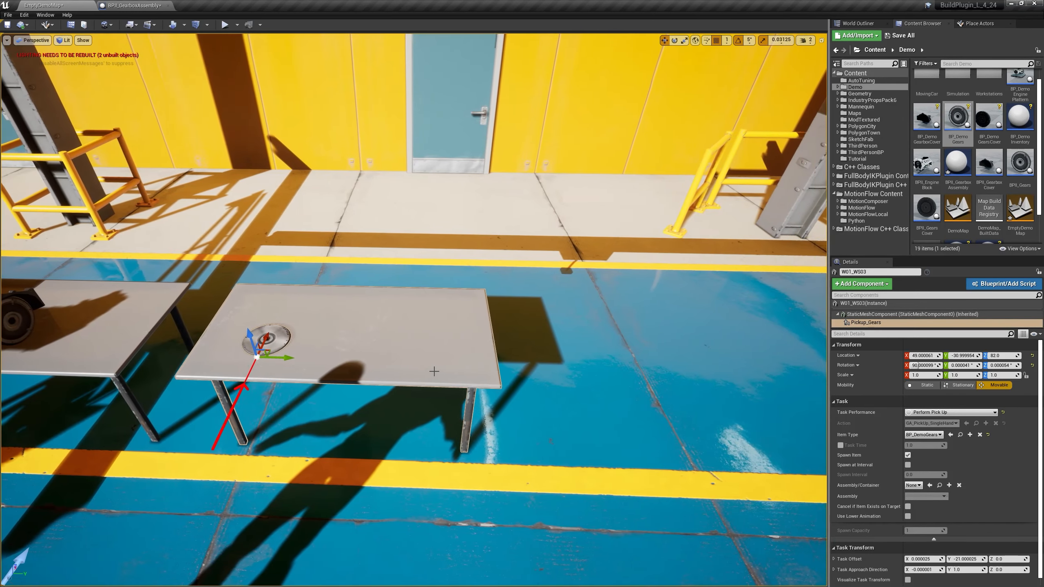
left_click(435, 372)
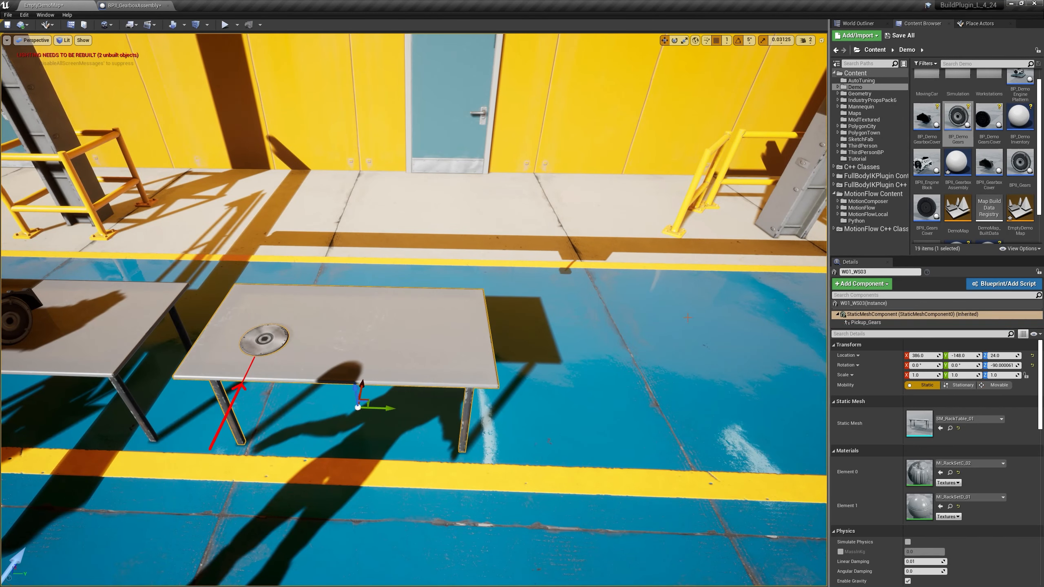
left_click(873, 287)
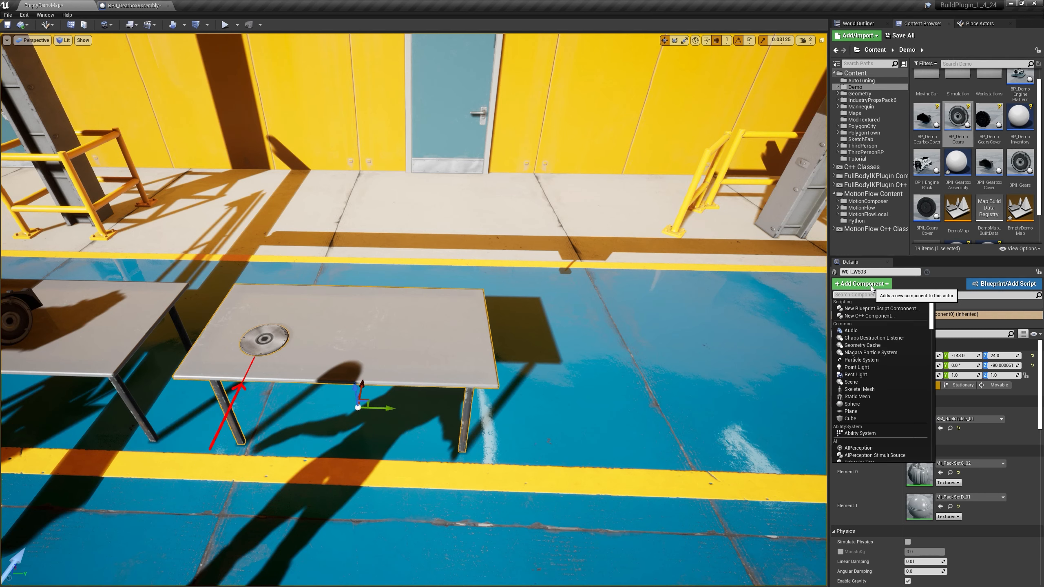
type("task")
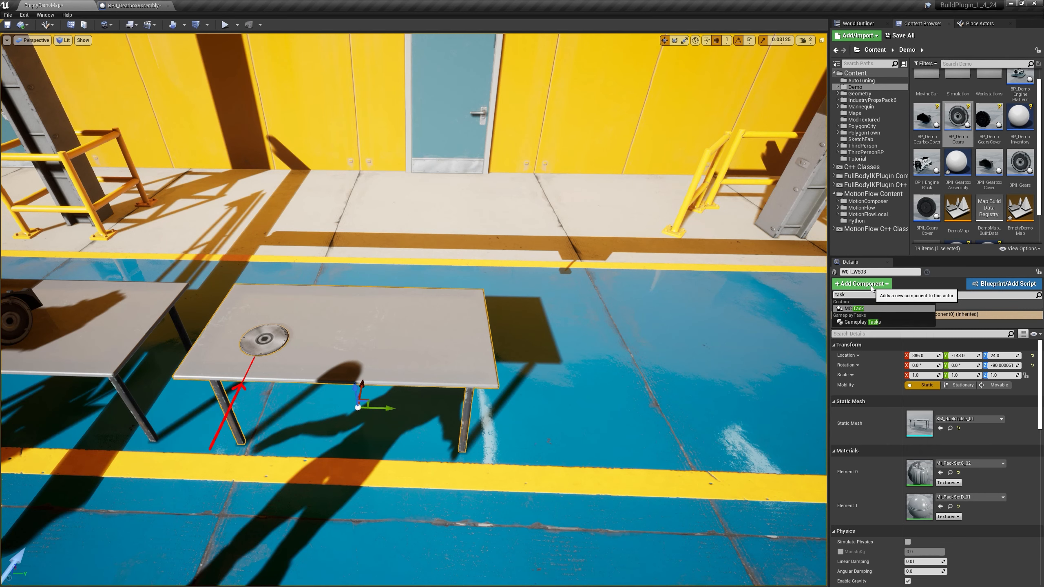
left_click(861, 308)
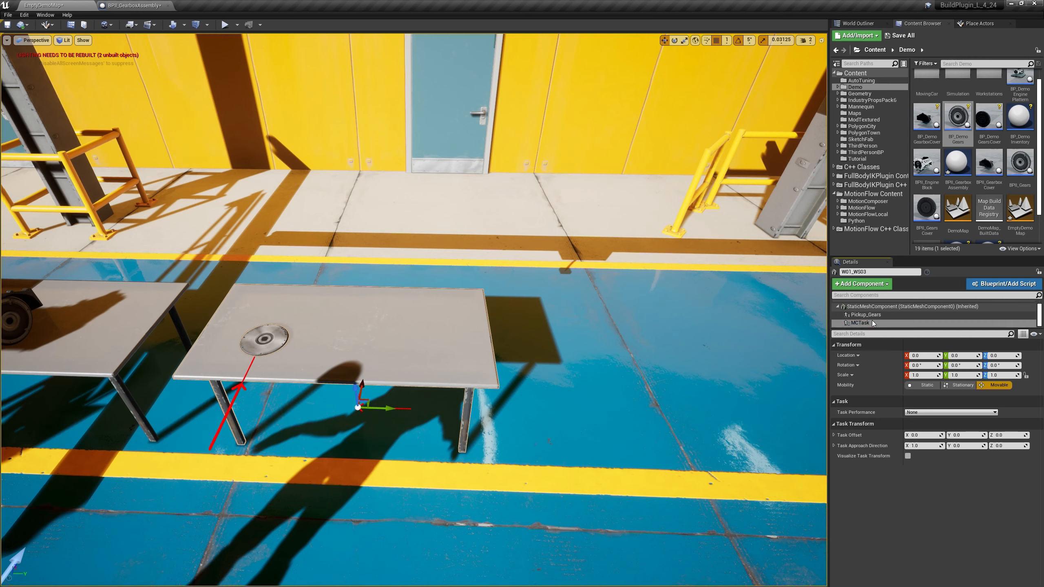
type("ick")
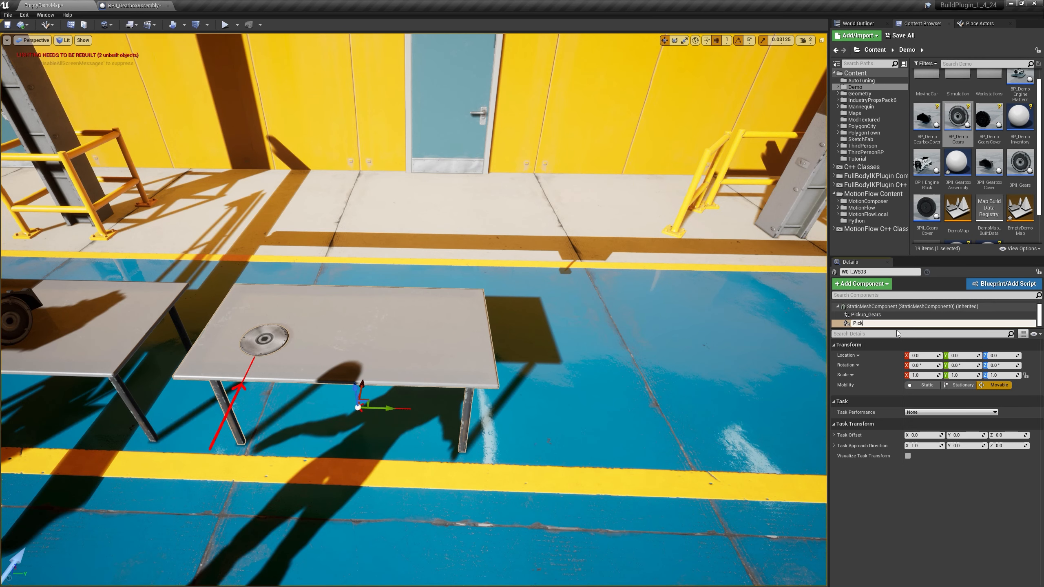
type("up_GearsCover")
key("Return")
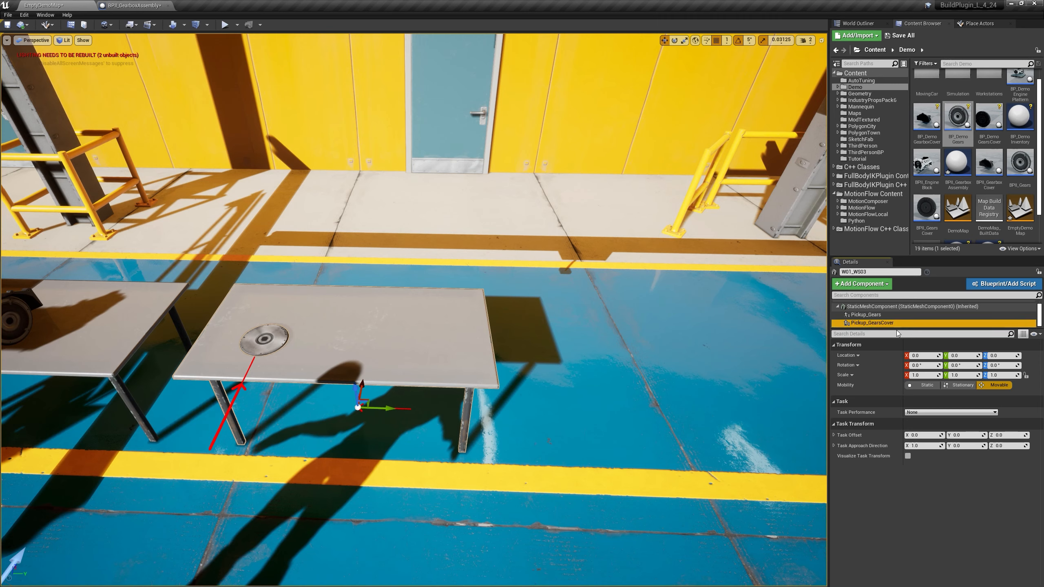
Set the Pickup_GearsCover task performance to Perform Pick Up with BP_DemoGearsCover as its item type.
left_click(916, 413)
left_click(930, 445)
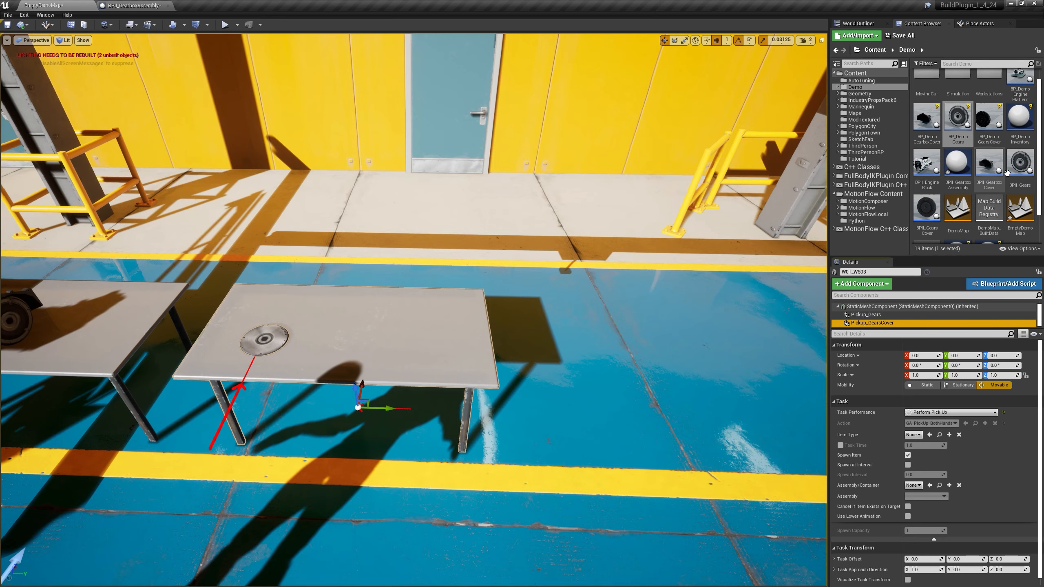
left_click(996, 137)
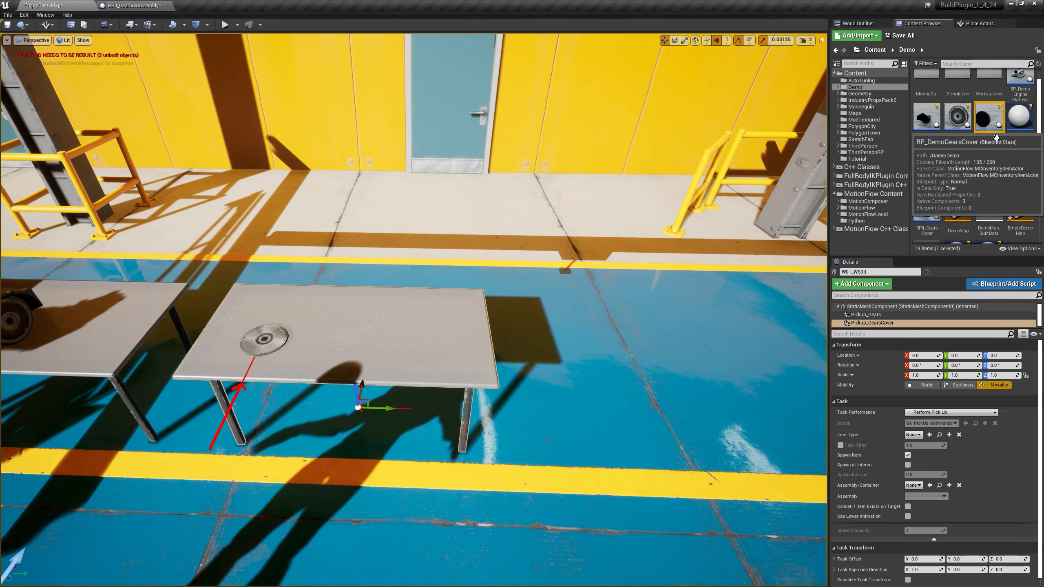
left_click_drag(997, 138, 921, 437)
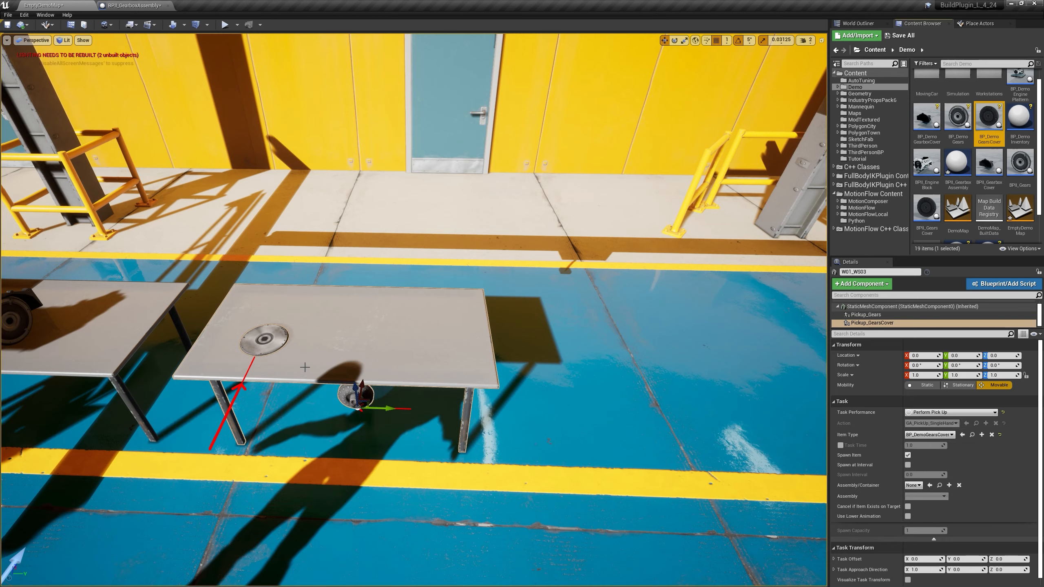
Place the gears cover on the W01_WS03 tabletop at about X -33, Y -32, Z 79, rotated 90° about X.
left_click_drag(360, 398, 397, 405)
key("e")
key("w")
left_click_drag(398, 341, 419, 362)
Turn the Pickup_GearsCover task approach direction to Y 1.0 and move its task offset to about Y -16.
key("e")
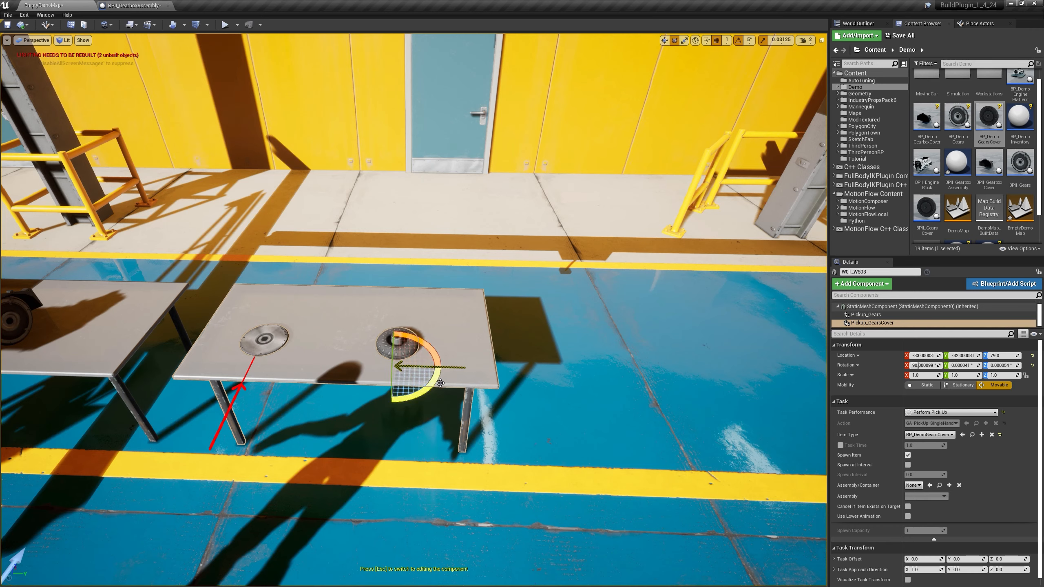
left_click_drag(429, 392, 418, 371)
key("w")
right_click_drag(419, 371, 444, 371)
key("s")
key("d")
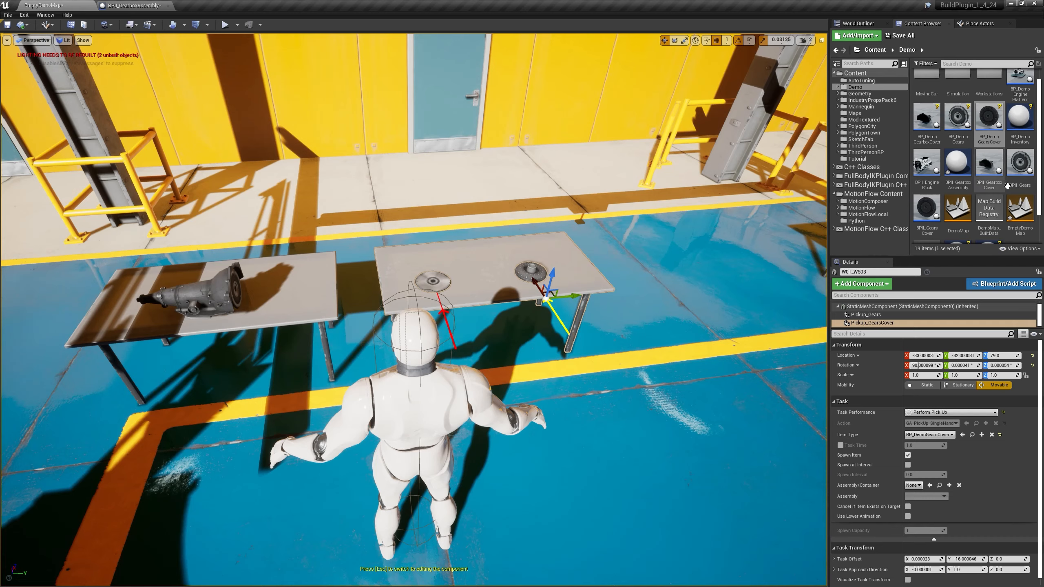
Create a Motion Composer Scenario Blueprint named BP_AssemblyDemo in the Demo folder.
scroll(1007, 187, "down", 2)
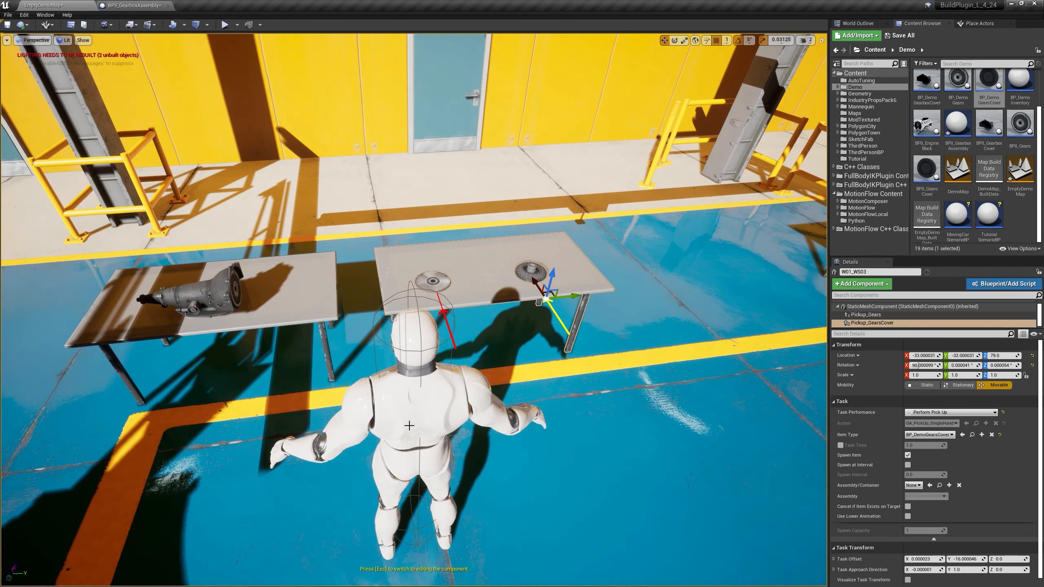
right_click(1022, 221)
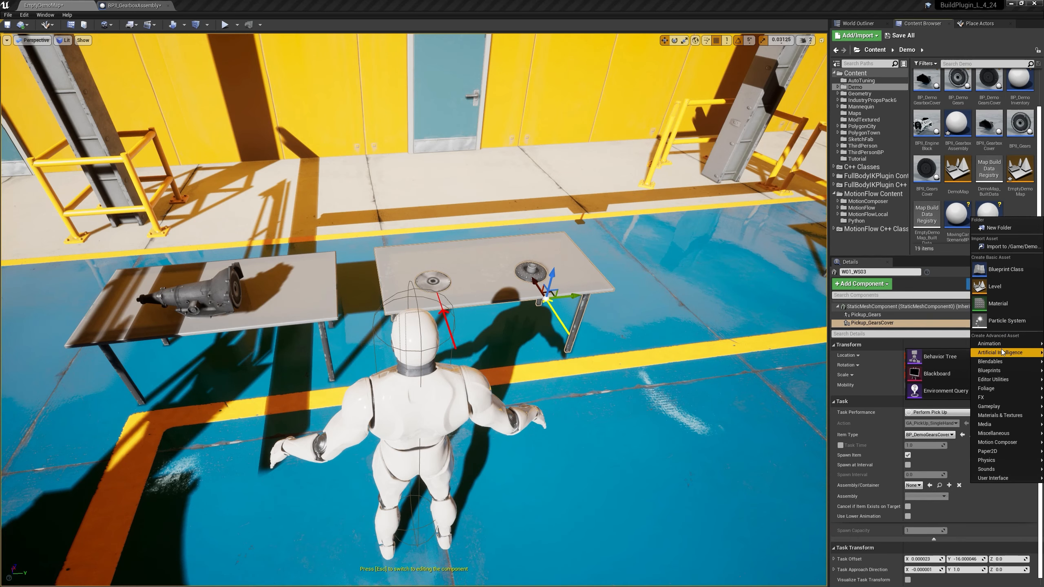
mouse_move(995, 443)
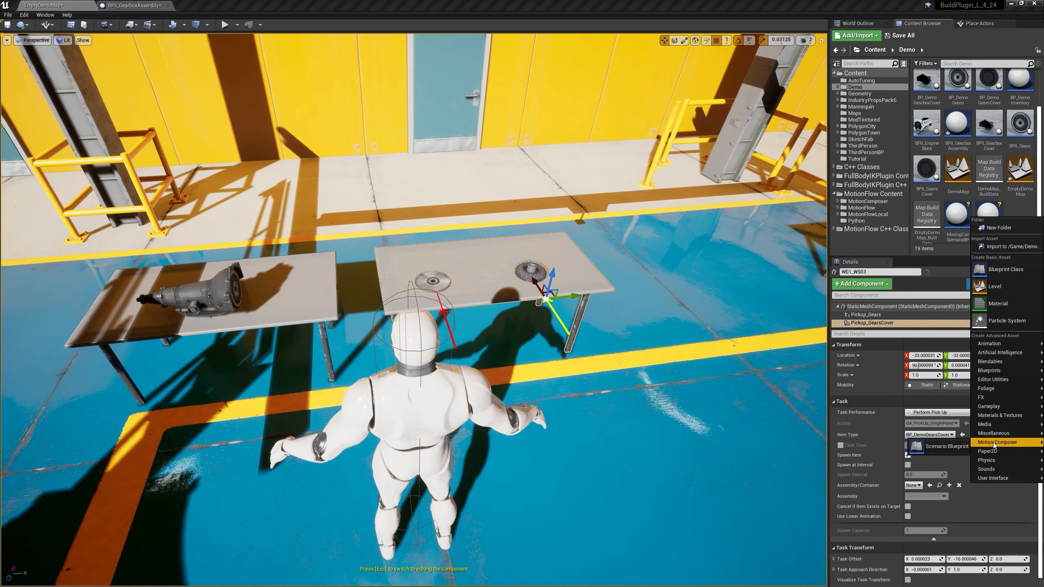
left_click(936, 444)
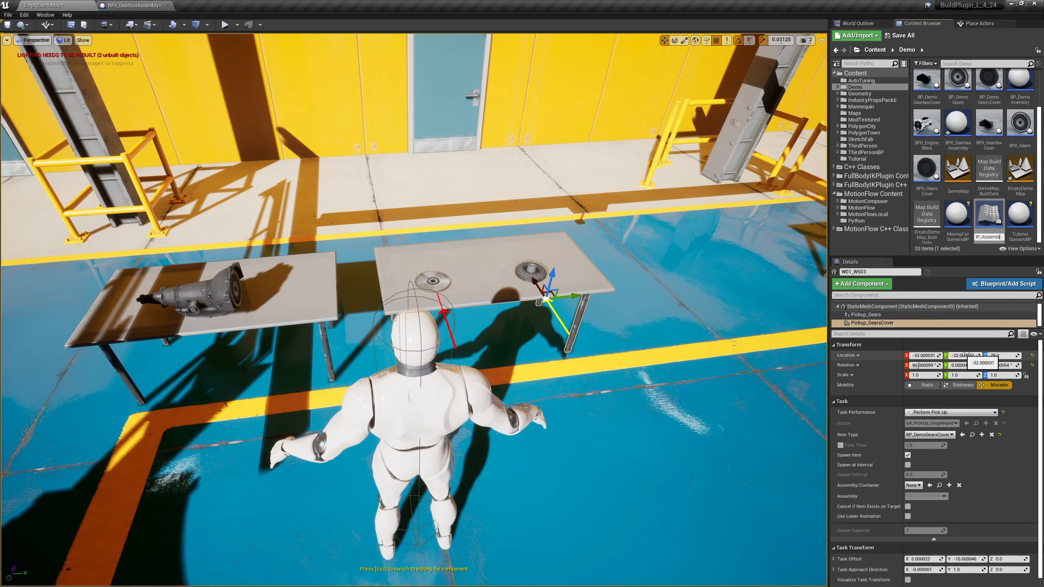
type("BP_AssemblyDemo")
key("Return")
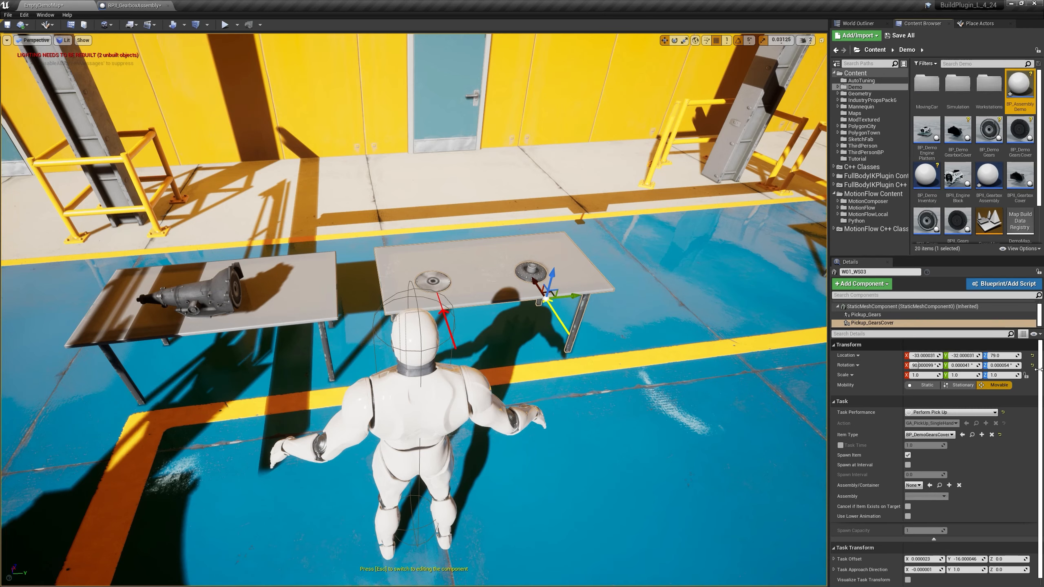
Open BP_AssemblyDemo and add a Perform Task node with its default name to the MCScenario graph.
double_click(1028, 90)
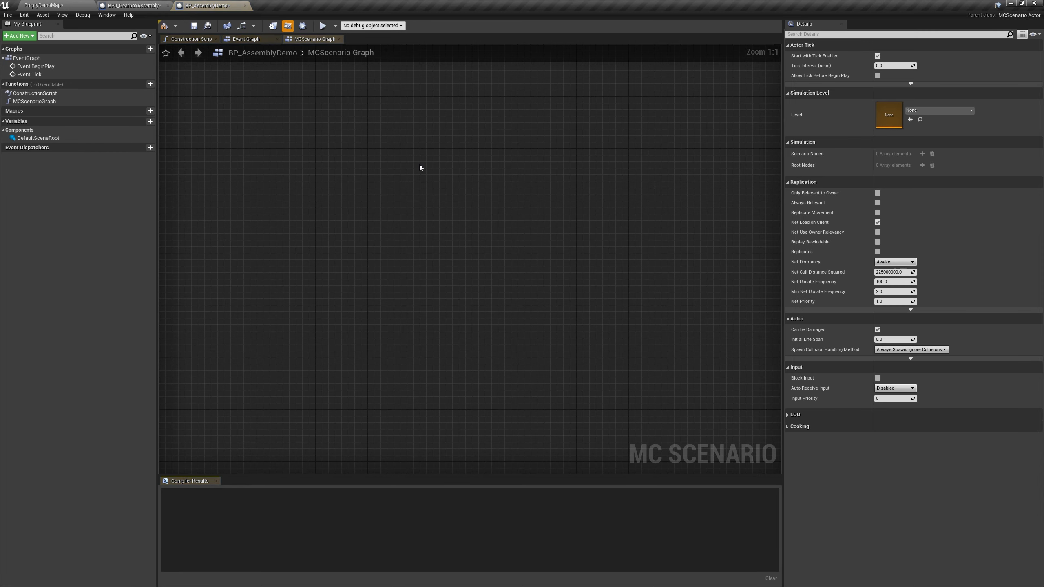
right_click(283, 138)
left_click(285, 149)
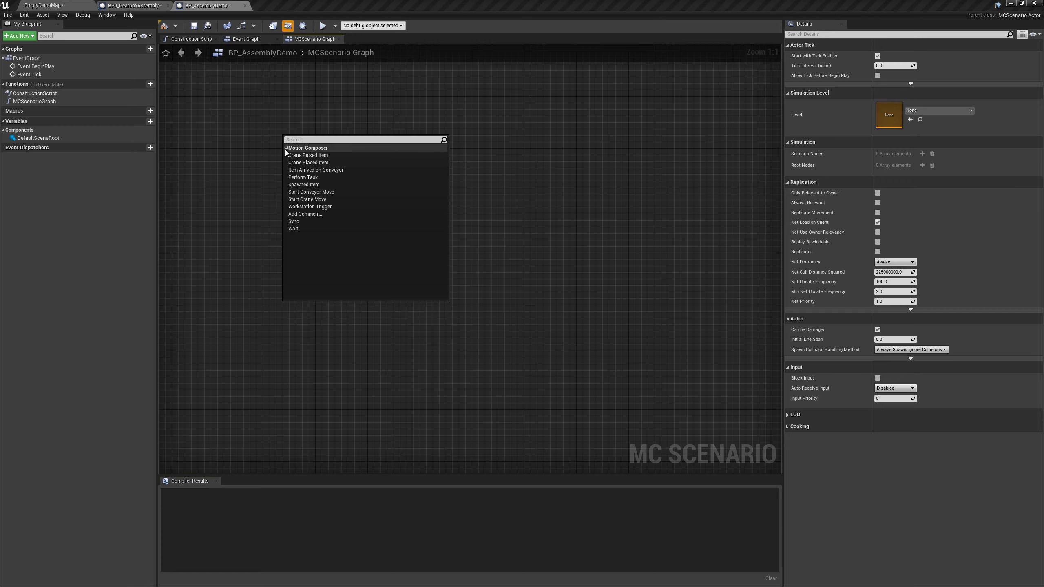
left_click(302, 178)
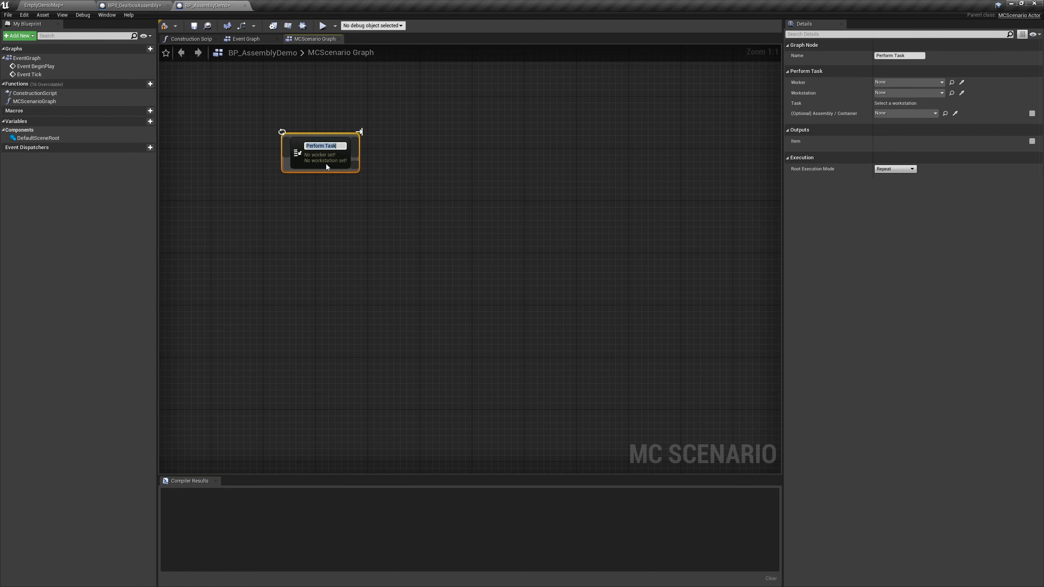
key("Return")
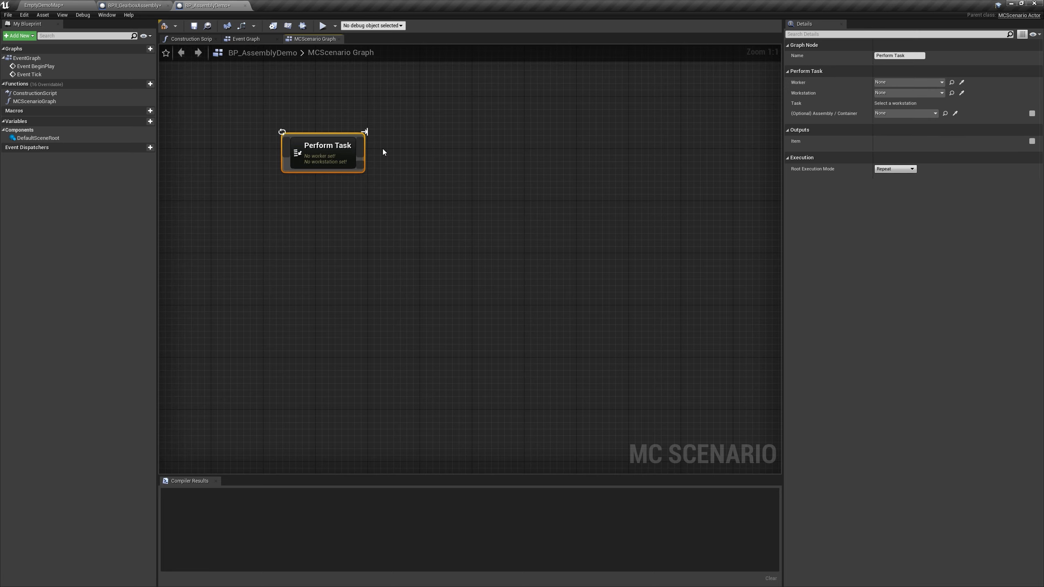
Return to the EmptyDemoMap level and rename the worker character standing in front of the two tables W01.
left_click(896, 83)
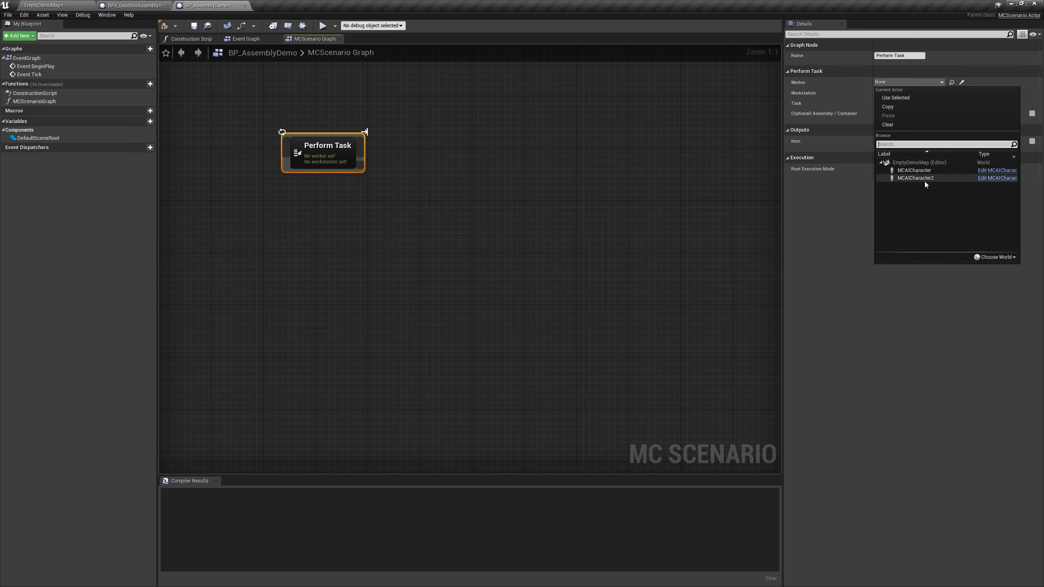
left_click(48, 4)
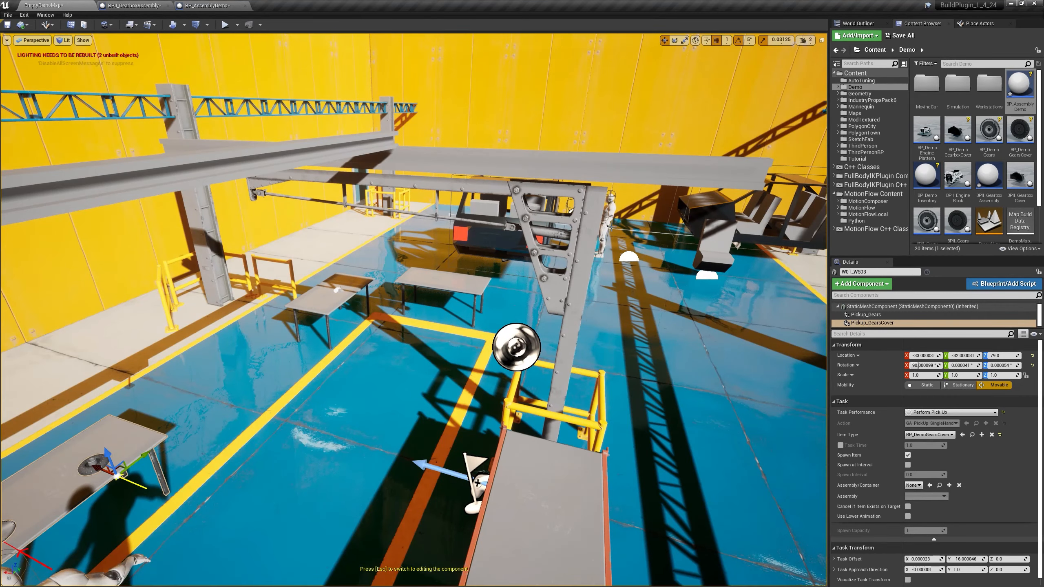
right_click_drag(514, 329, 350, 358)
left_click(459, 369)
right_click_drag(596, 358, 641, 354)
left_click(880, 272)
type("W")
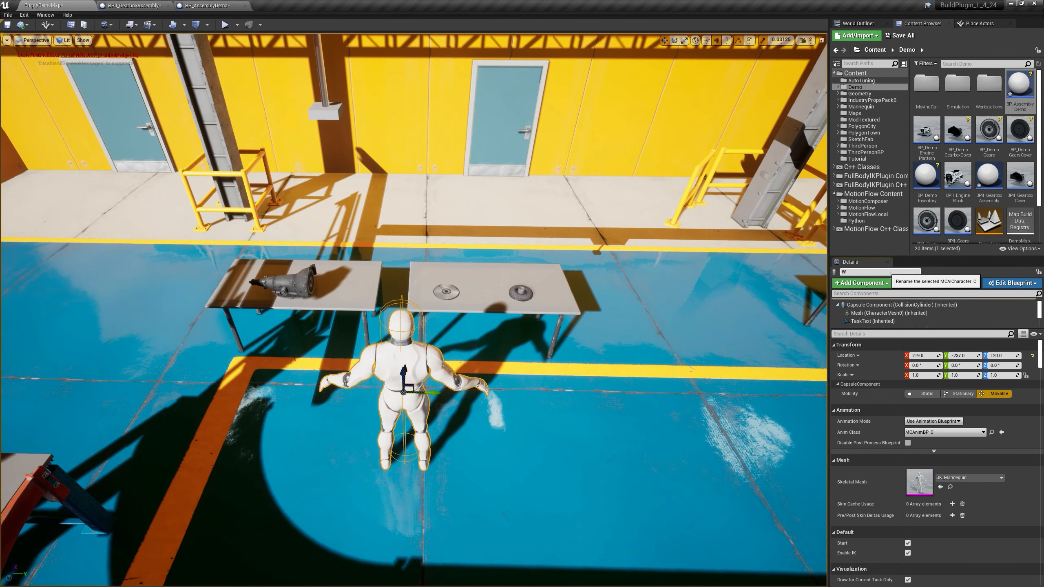
type("01")
key("Return")
Go back to the BP_AssemblyDemo graph and assign W01 as the worker of the Perform Task node.
right_click_drag(658, 329, 659, 342)
key("w")
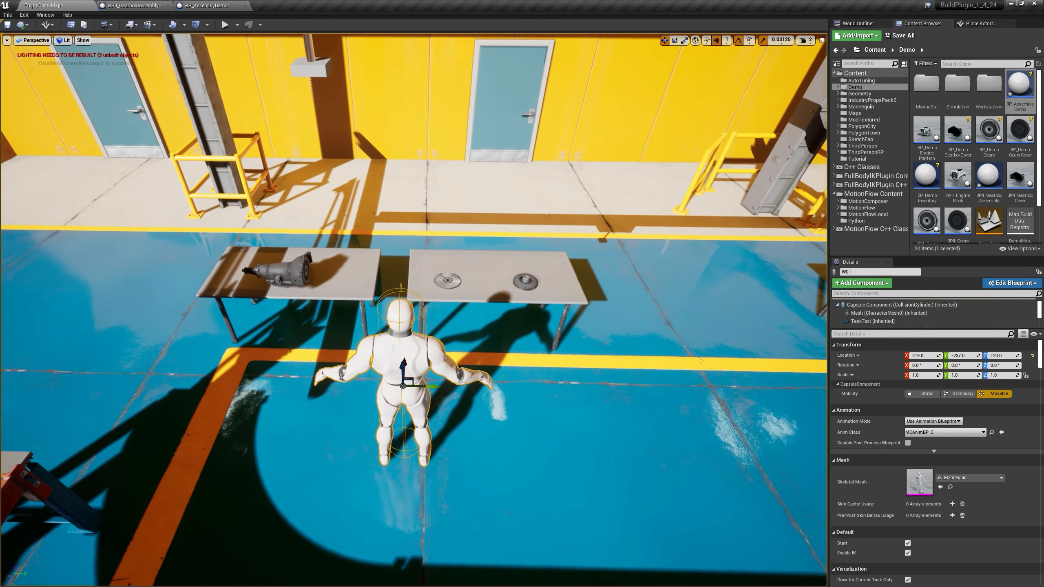
left_click(220, 6)
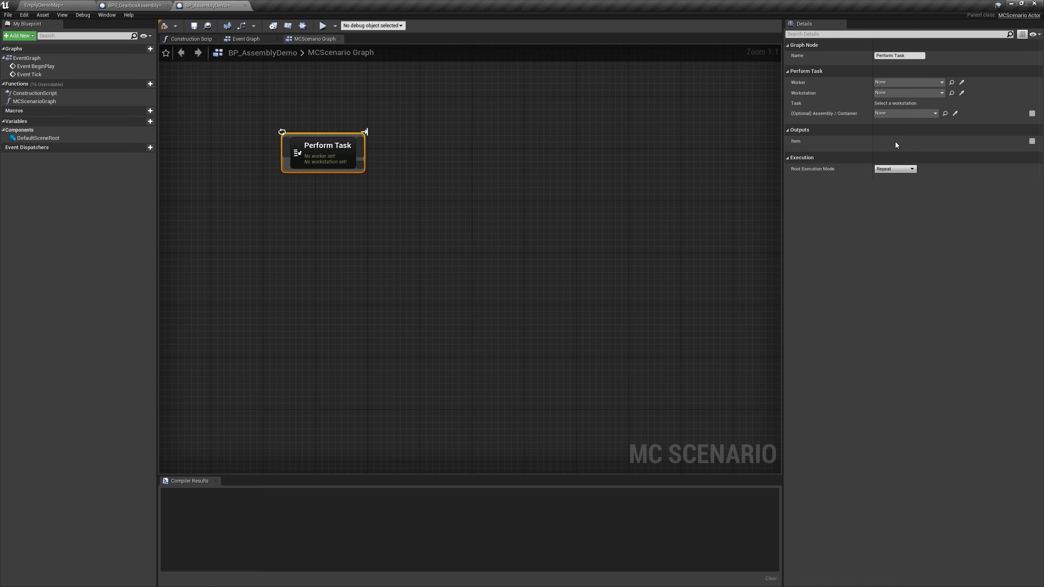
left_click(904, 82)
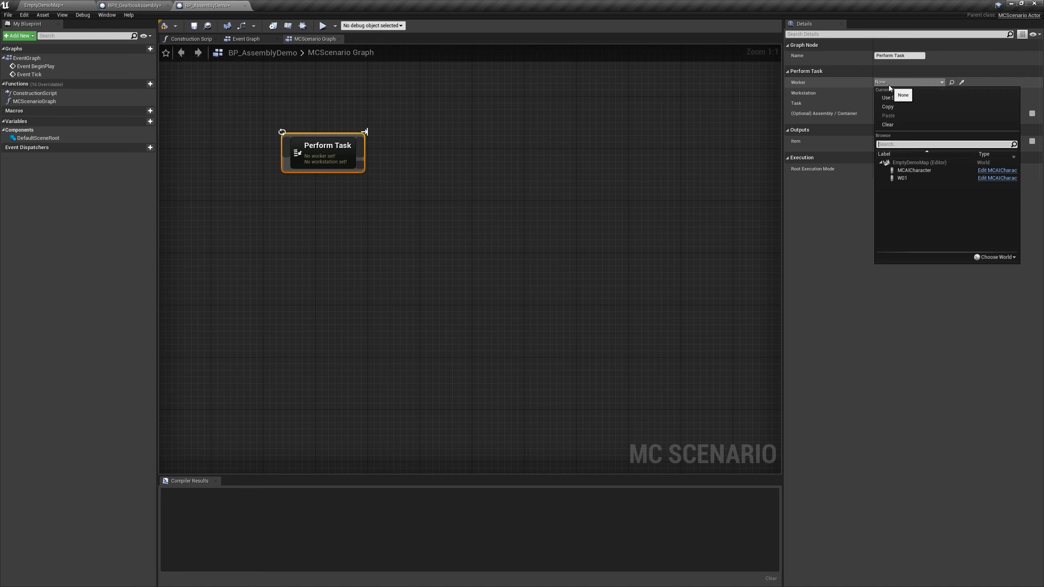
left_click(917, 180)
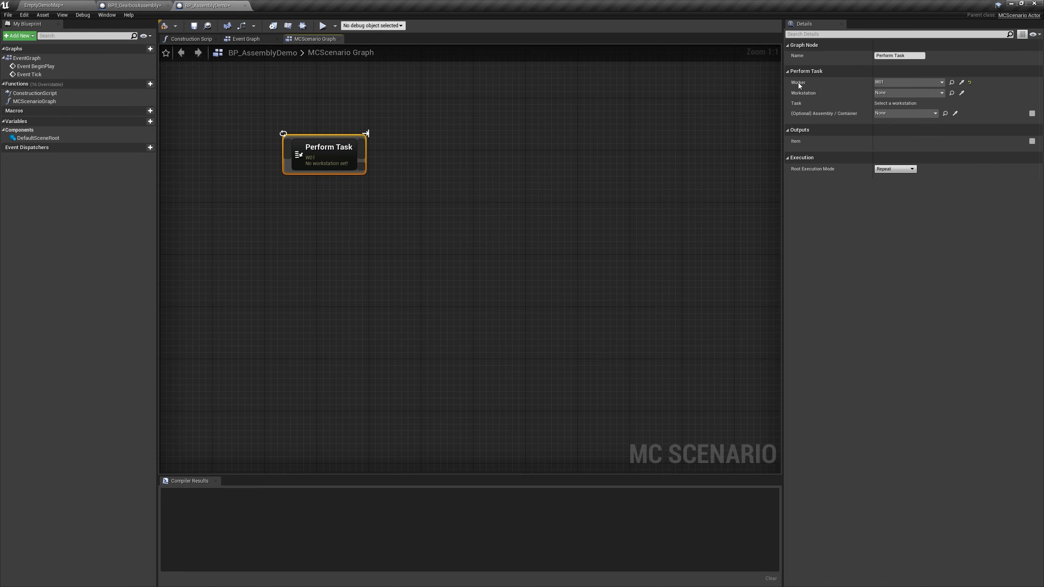
Check the actor names of the gearbox table and the gears table in the level, and return to the BP_AssemblyDemo graph.
left_click(909, 93)
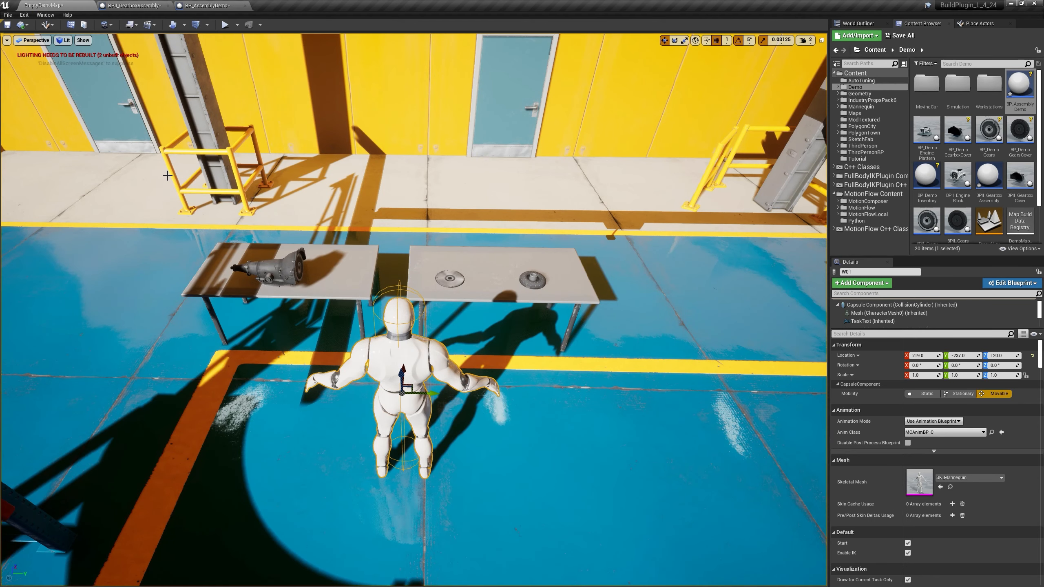
left_click(341, 285)
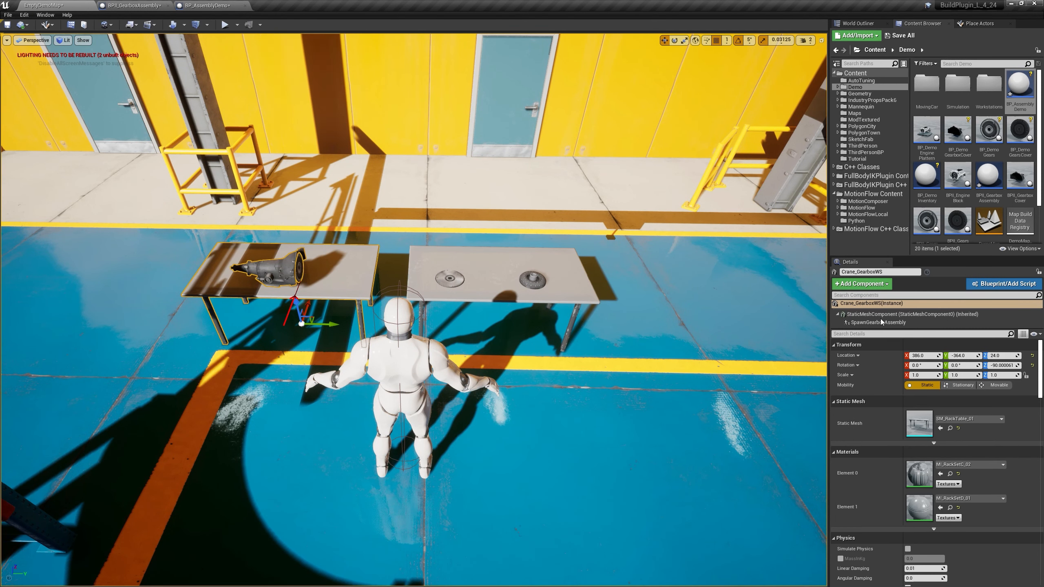
left_click(896, 275)
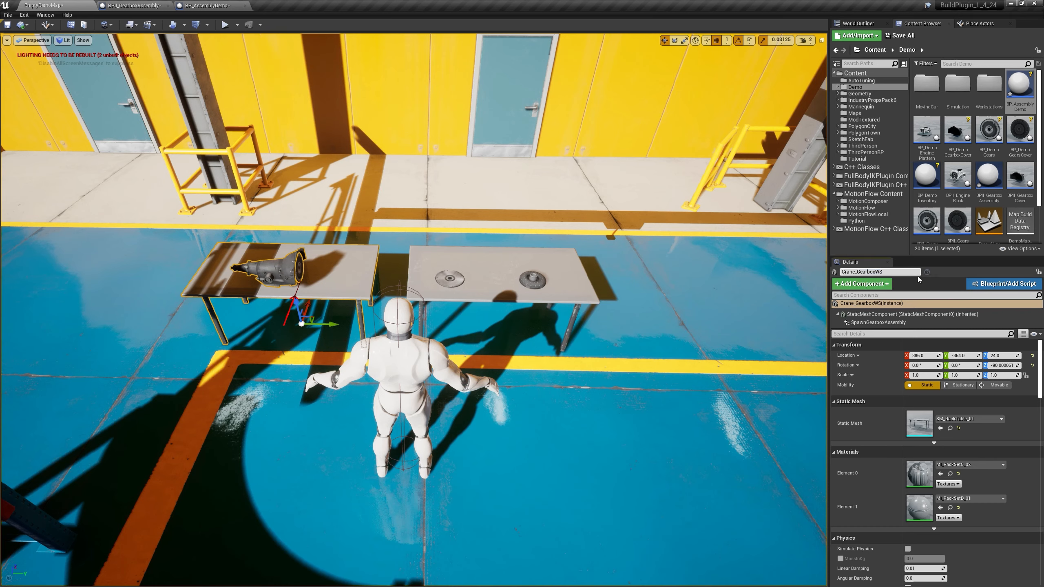
left_click(481, 268)
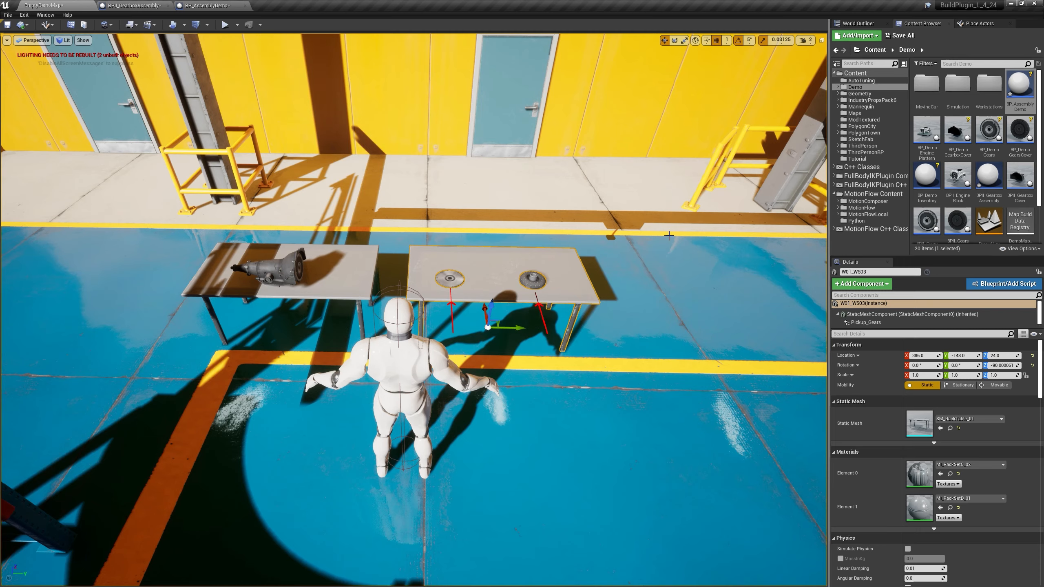
left_click(207, 5)
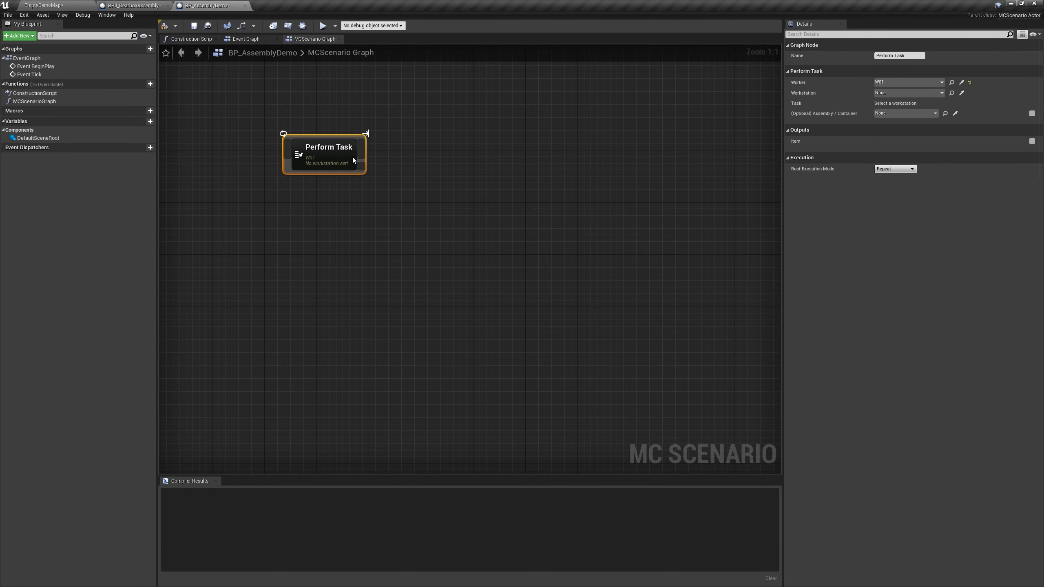
Assign W01_WS03 as the workstation of the Perform Task node.
left_click(900, 93)
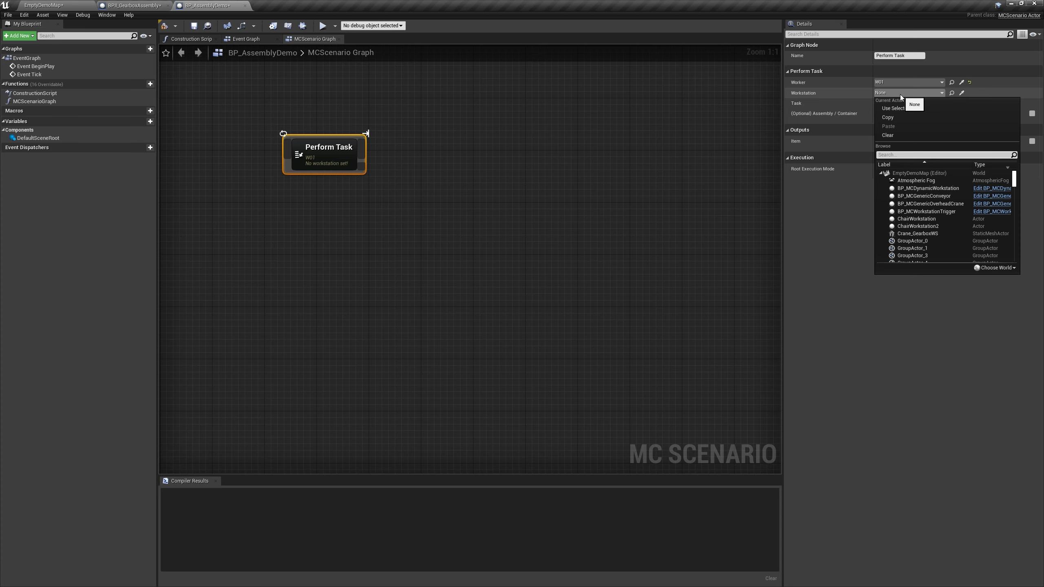
type("cra")
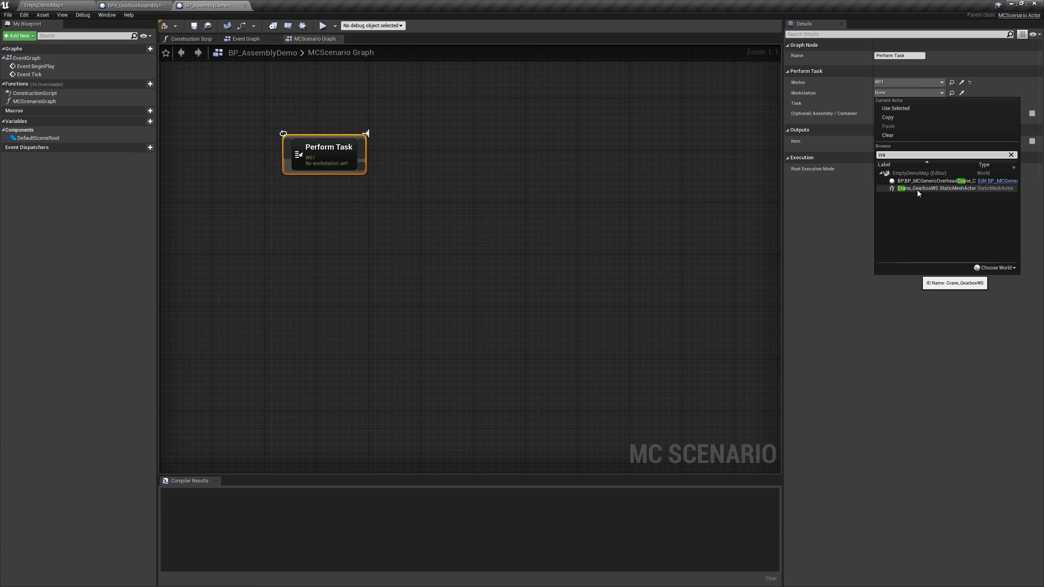
key("BackSpace")
key("BackSpace")
key("BackSpace")
type("w")
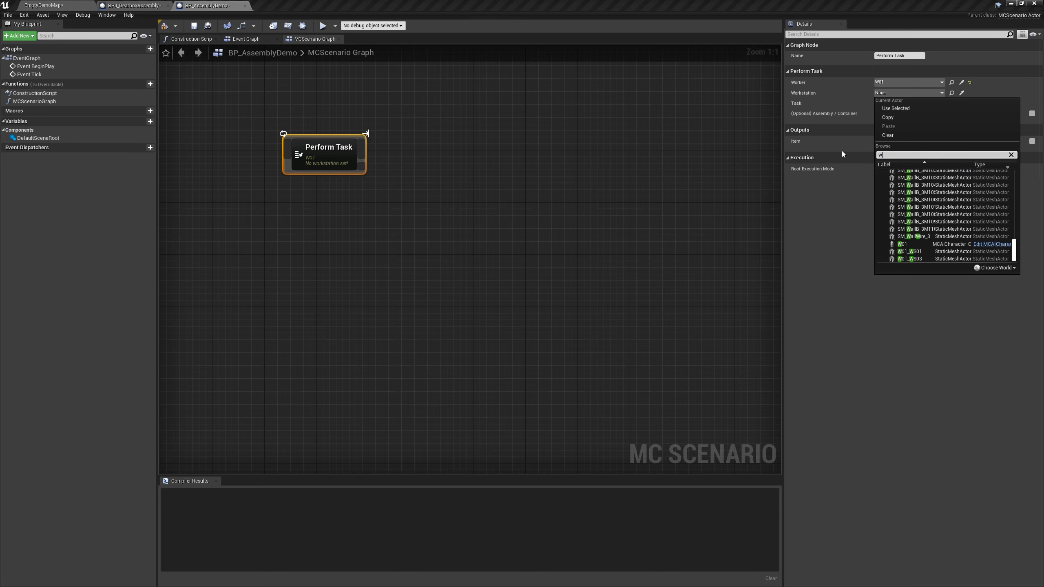
type("s")
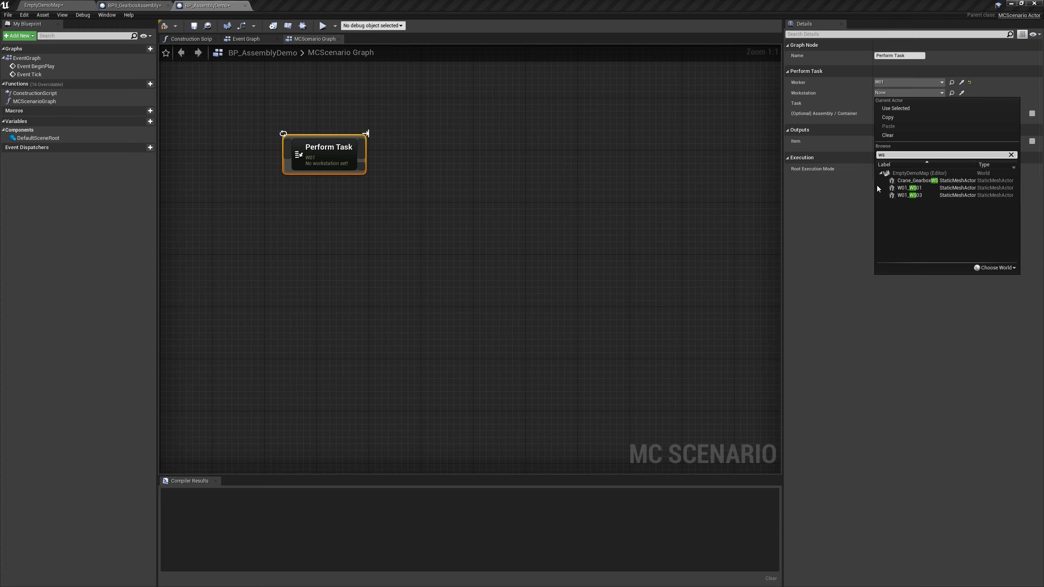
left_click(909, 195)
Choose Pickup_Gears as the Perform Task node's task and move the node slightly down and to the left in the graph.
left_click(29, 5)
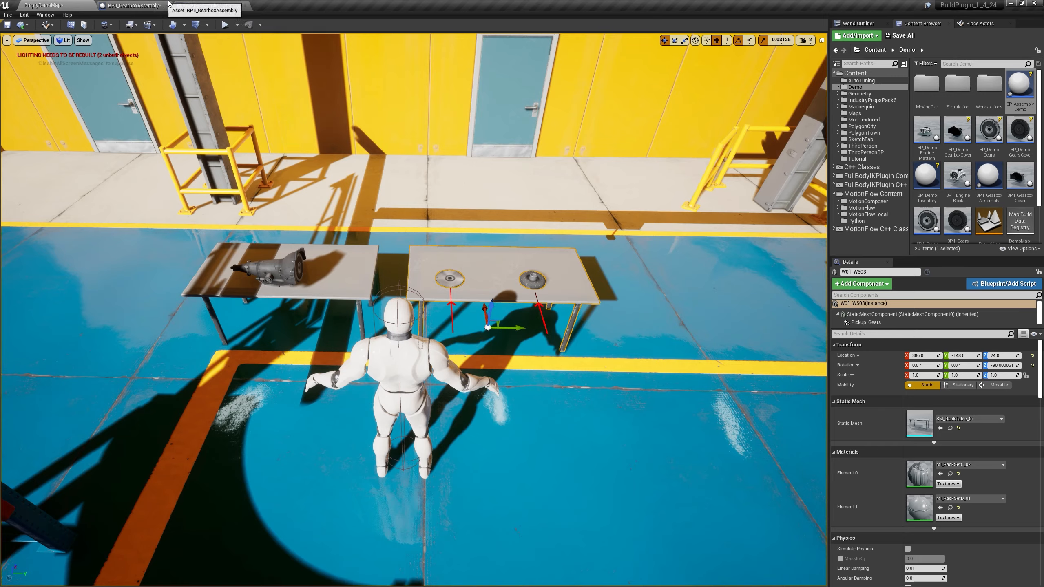
left_click(208, 5)
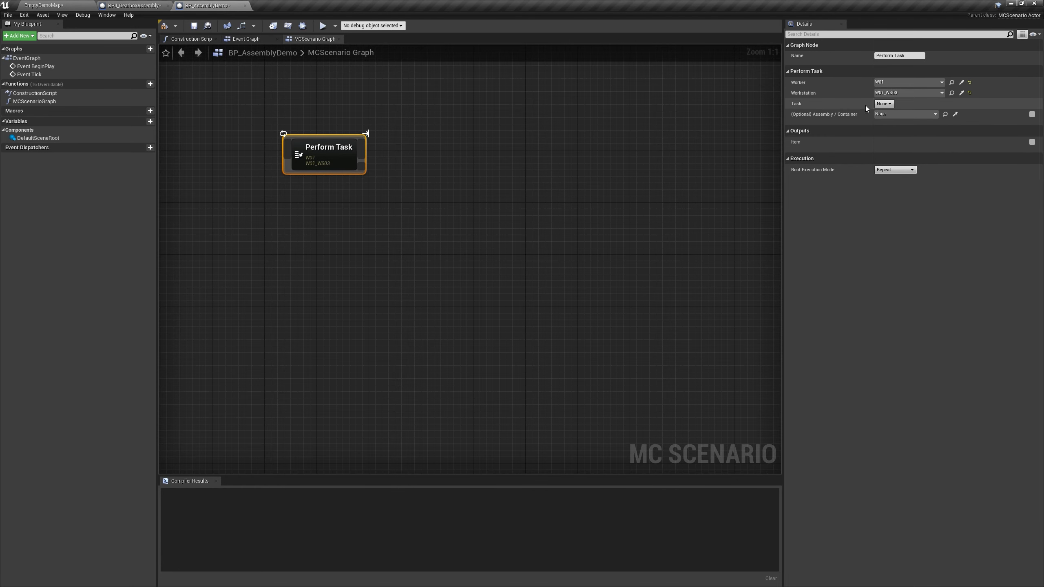
left_click(884, 104)
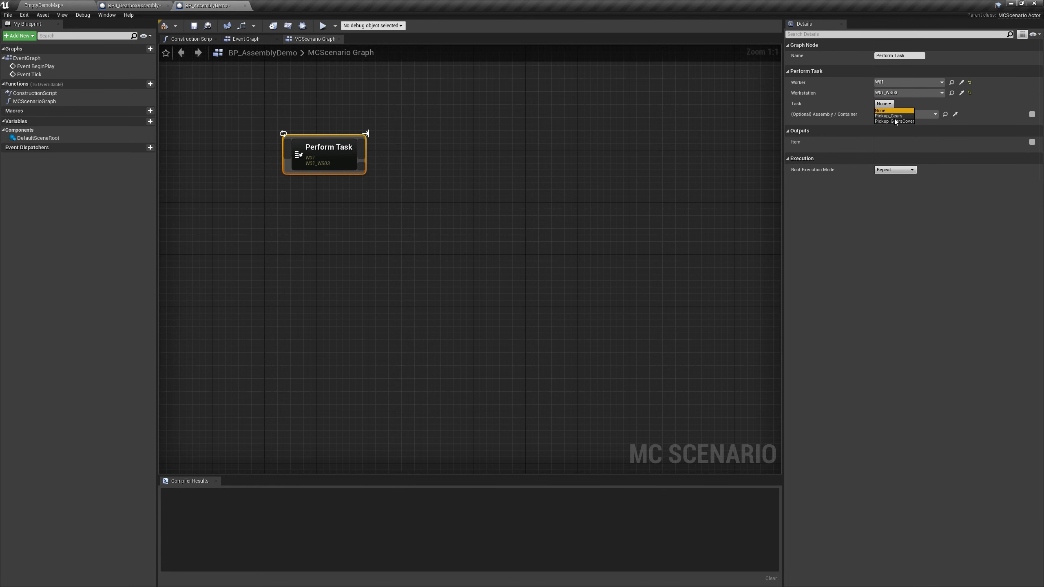
left_click(889, 116)
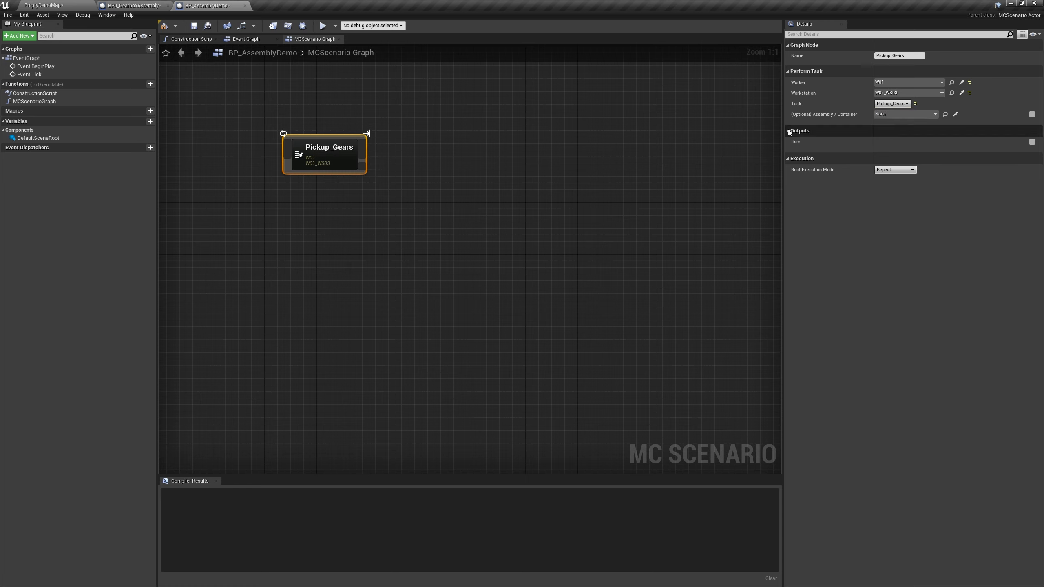
left_click_drag(310, 166, 263, 187)
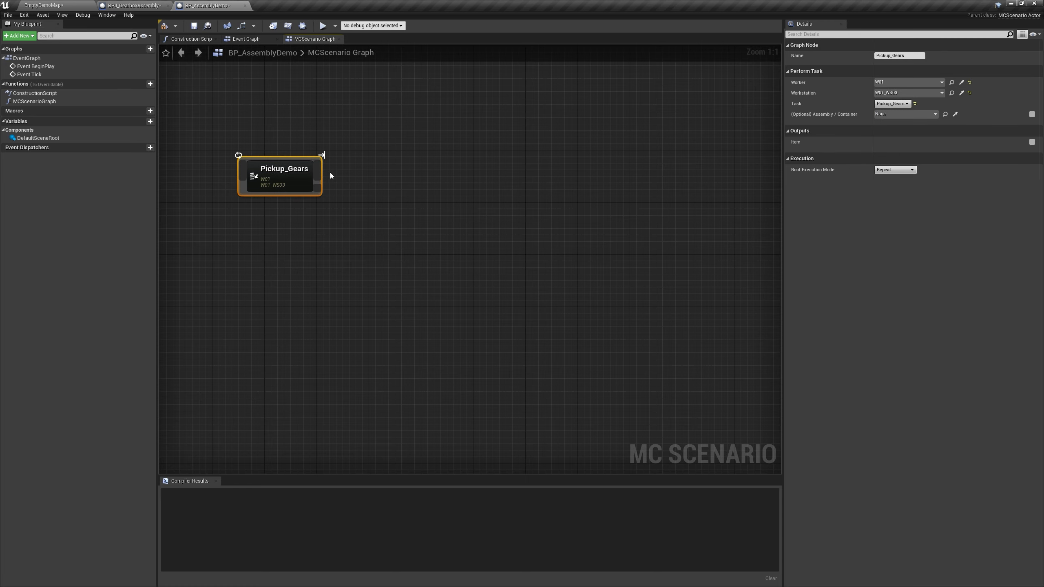
Duplicate the Pickup_Gears node, place the copy to its right, and set the copy's workstation to Crane_GearboxWS.
key("ctrl+c")
key("ctrl+v")
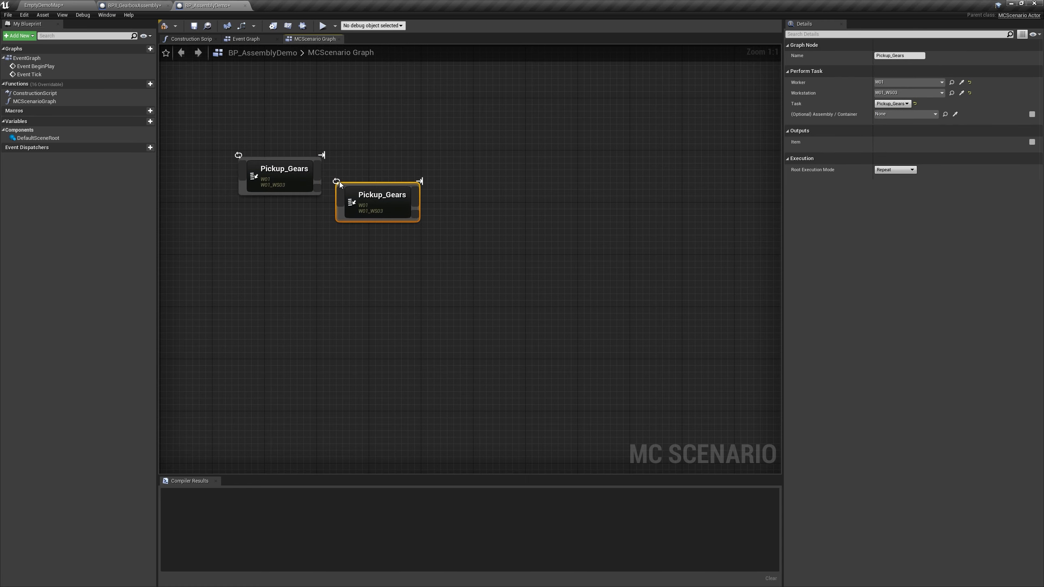
left_click_drag(396, 210, 425, 188)
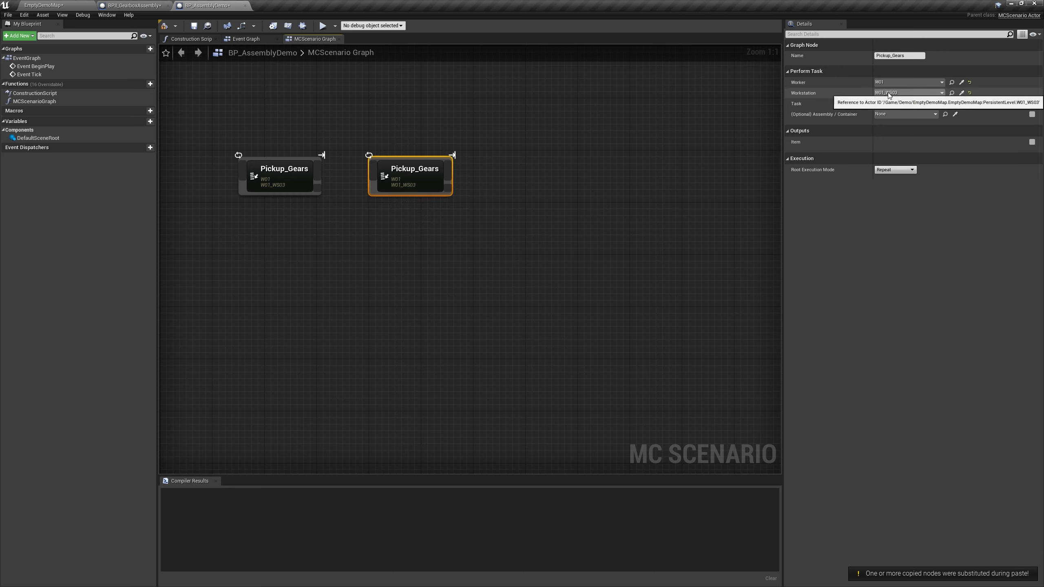
left_click(901, 93)
type("cra")
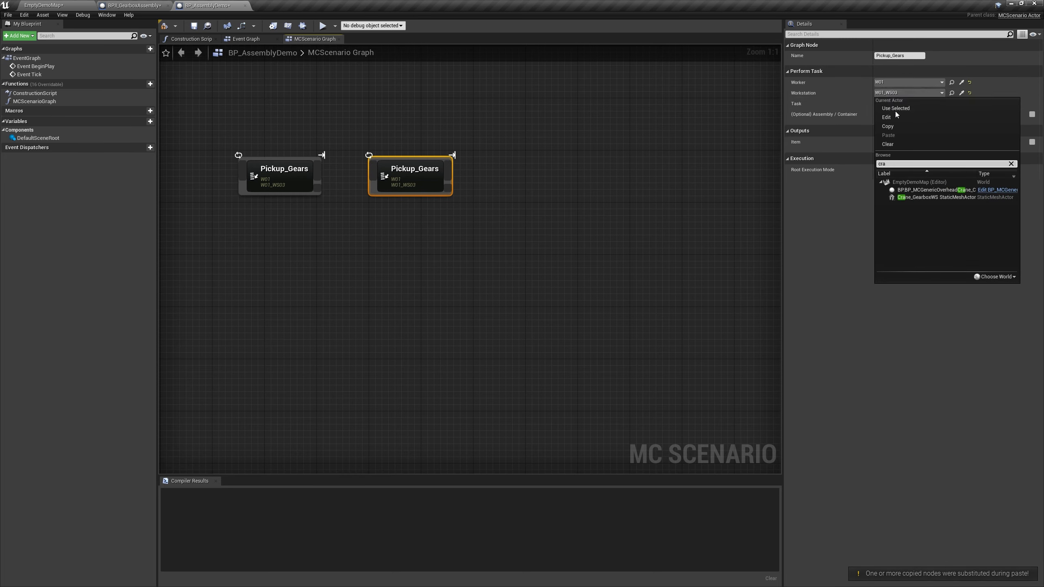
left_click(932, 198)
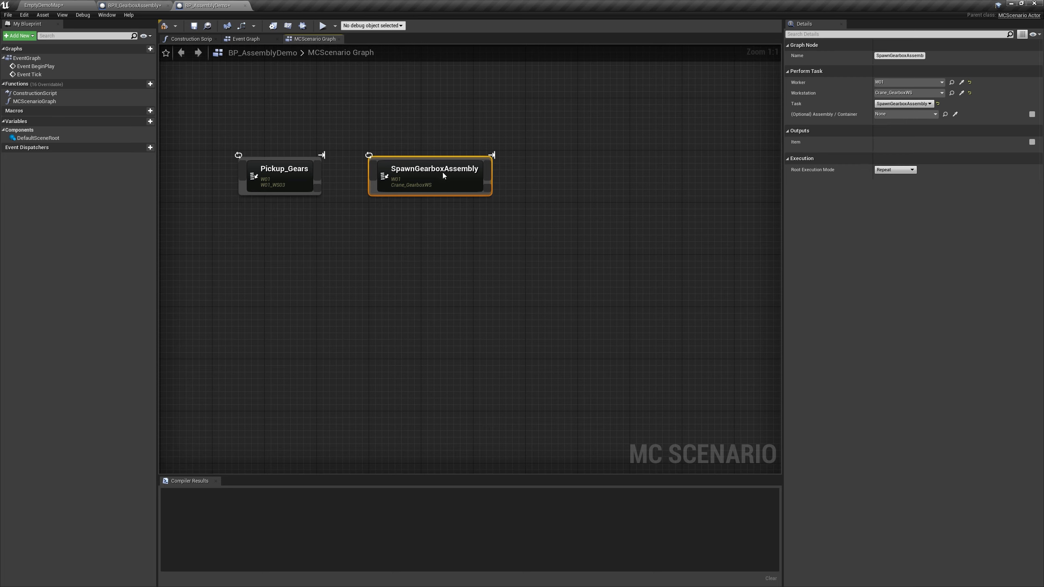
left_click_drag(442, 172, 452, 172)
Return to the level and add an MC Task component named Putdown_Gears to the Crane_GearboxWS table holding the gearbox.
left_click(63, 5)
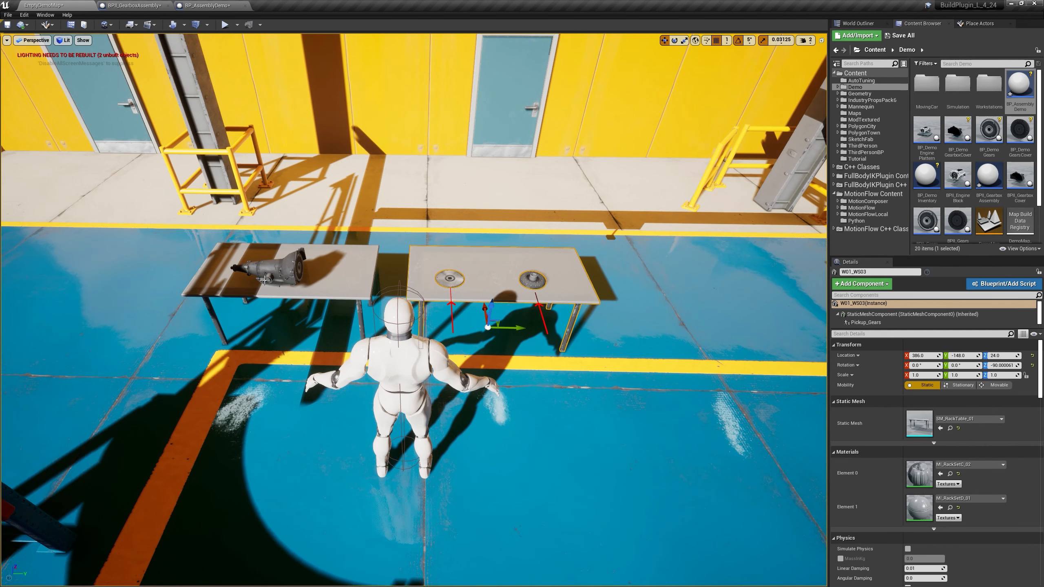
key("a")
right_click_drag(354, 316, 355, 316)
key("w")
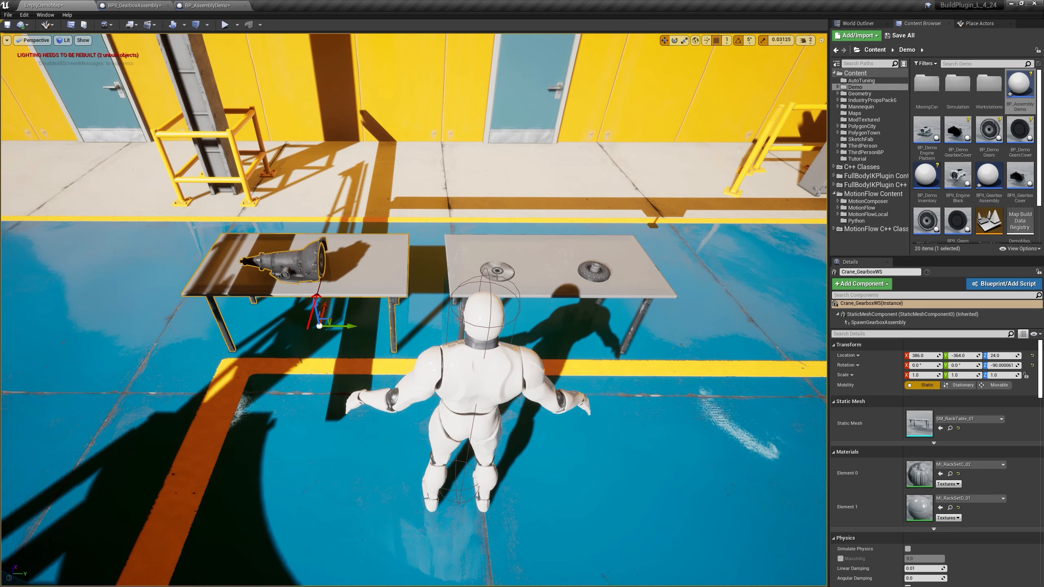
right_click_drag(323, 296, 323, 296)
key("w")
key("a")
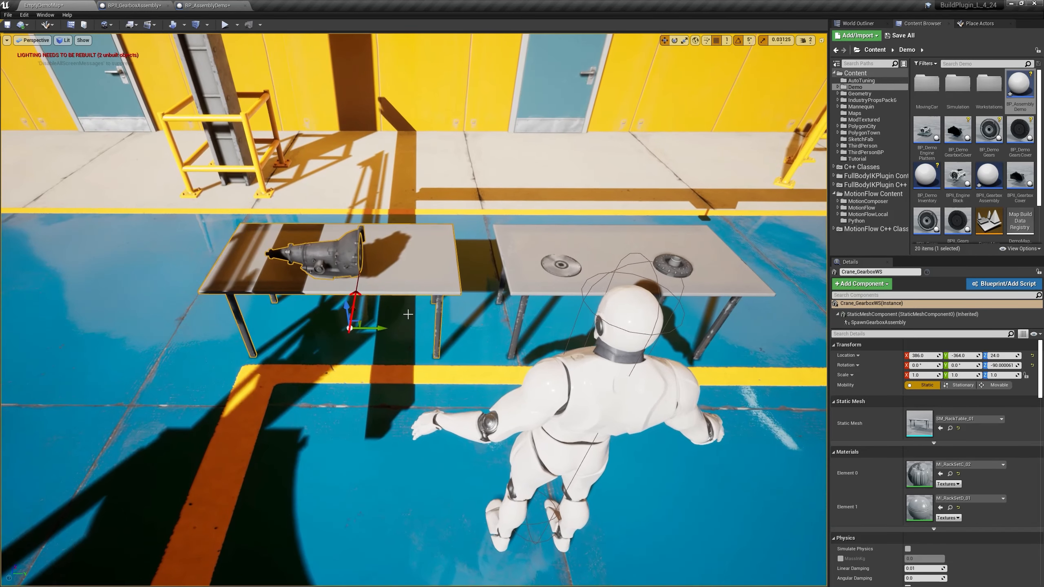
left_click(862, 288)
type("task")
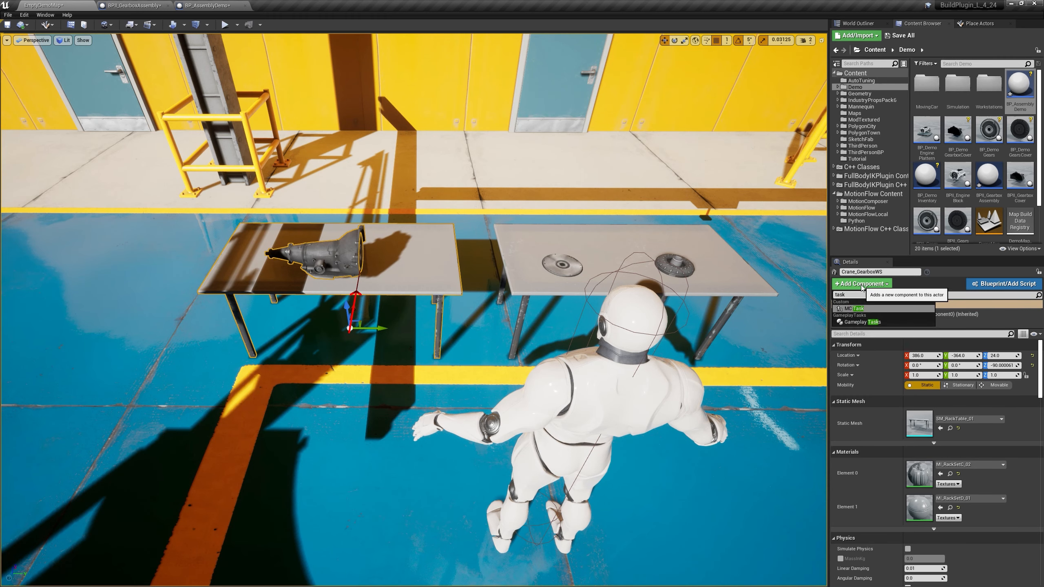
left_click(855, 321)
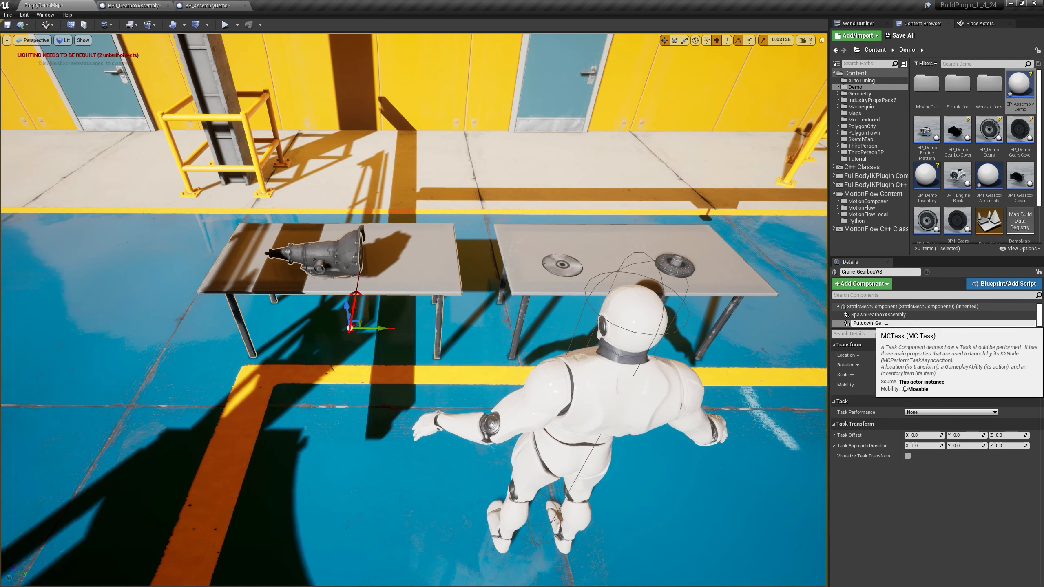
key("Return")
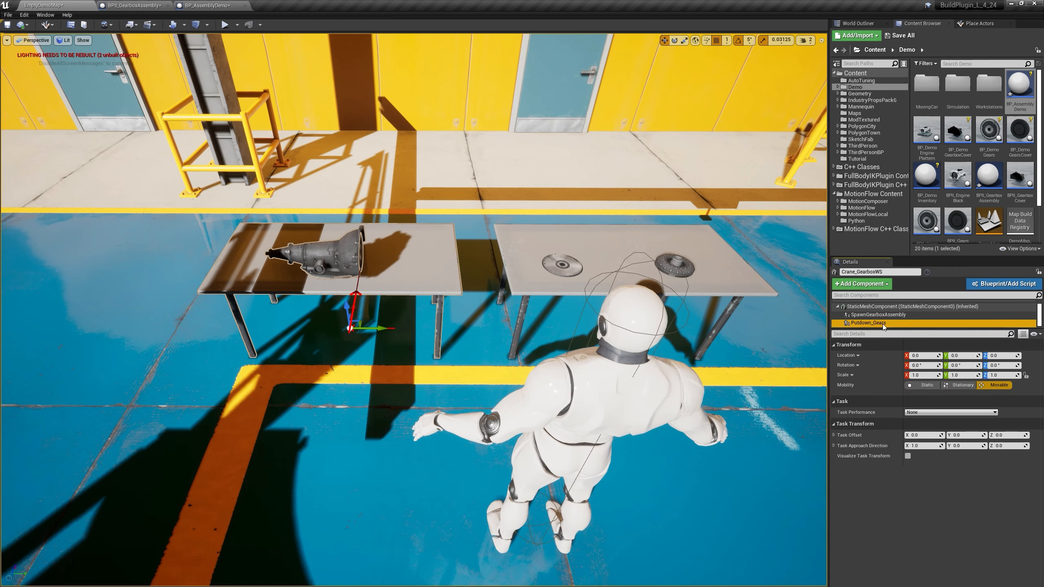
Duplicate the Putdown_Gears component and name the copy Putdown_GearsCover.
key("ctrl+w")
key("BackSpace")
type("Cover")
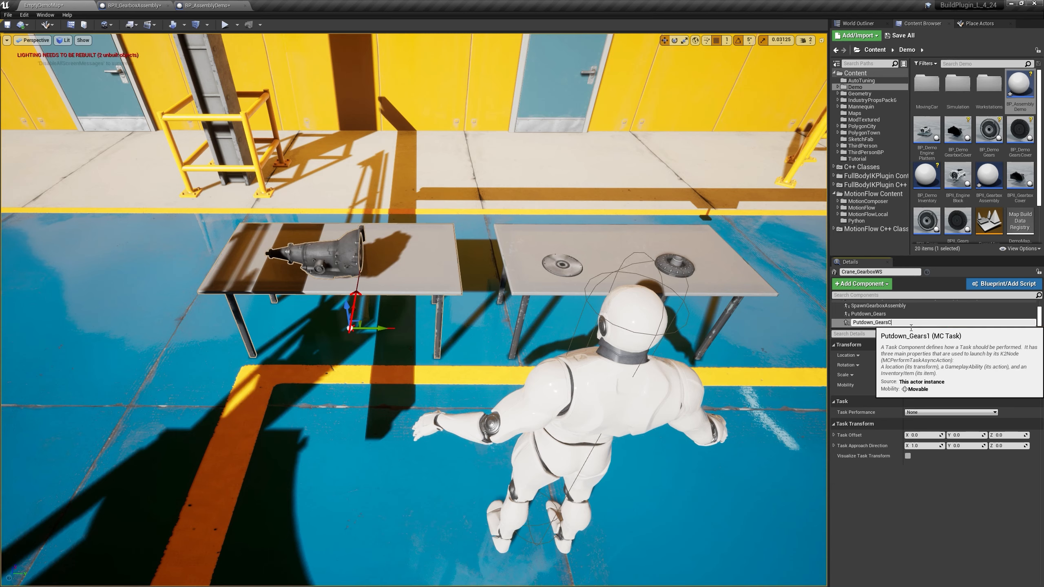
key("Return")
Set the Putdown_Gears component's task performance to Perform Put Down and its item type to BP_DemoGears.
left_click(869, 315)
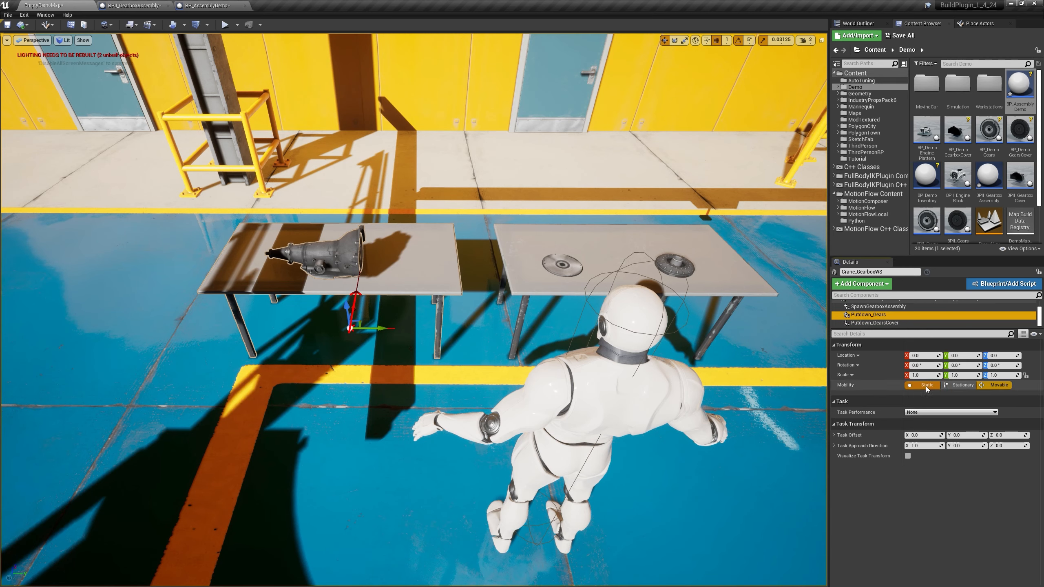
left_click(920, 412)
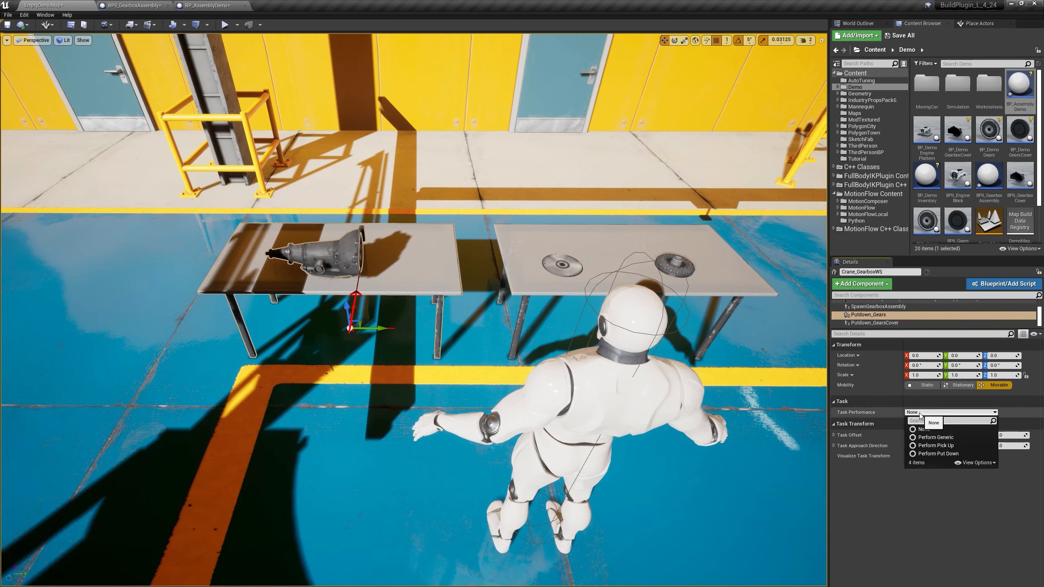
left_click(936, 453)
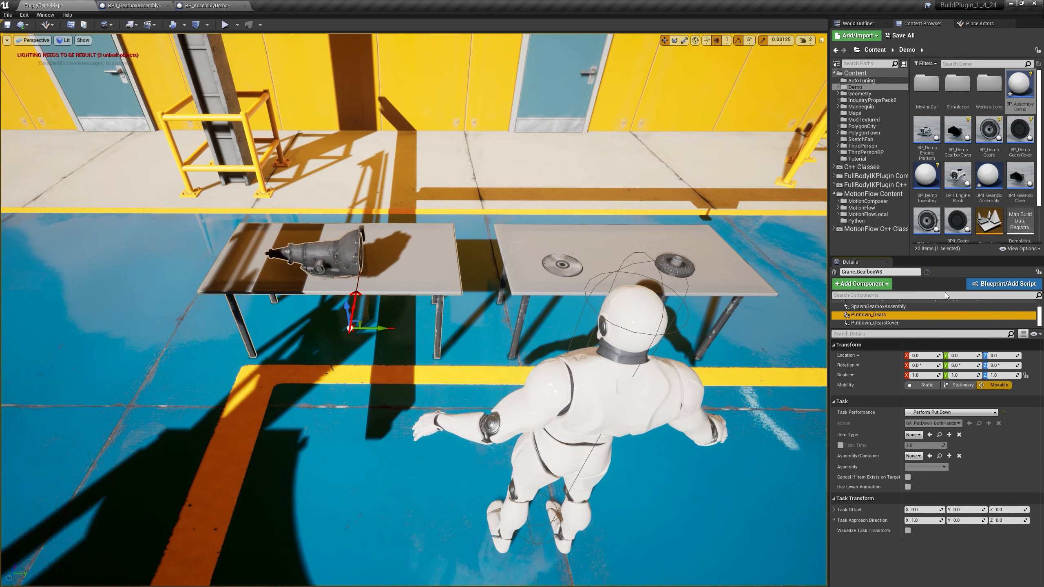
mouse_move(989, 131)
left_mouse_down()
mouse_move(987, 206)
mouse_move(919, 436)
left_mouse_up()
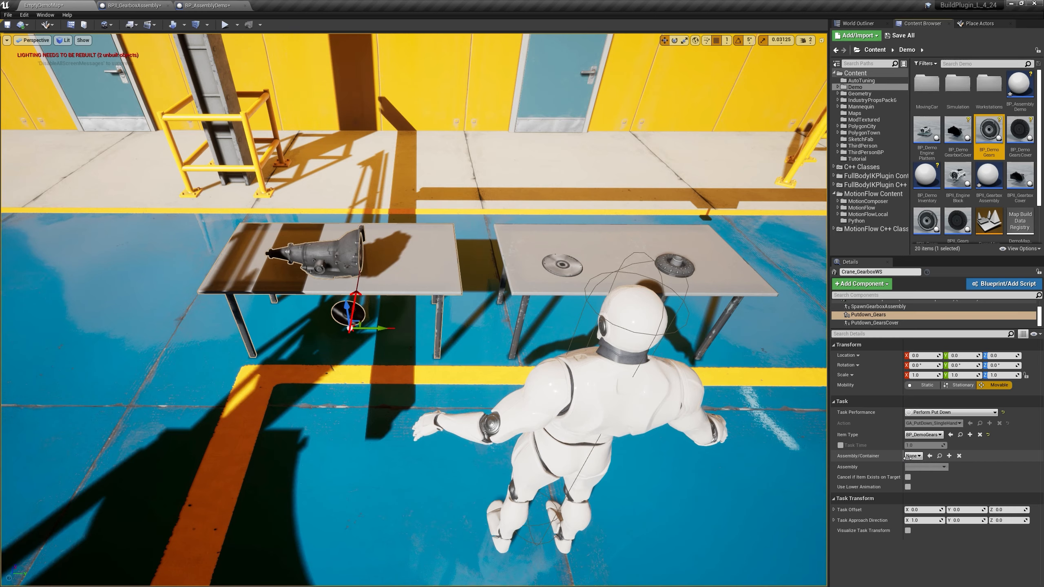
Set the Assembly/Container of Putdown_Gears to BPII_GearboxAssembly and open its Assembly choices.
right_click_drag(552, 386, 582, 379)
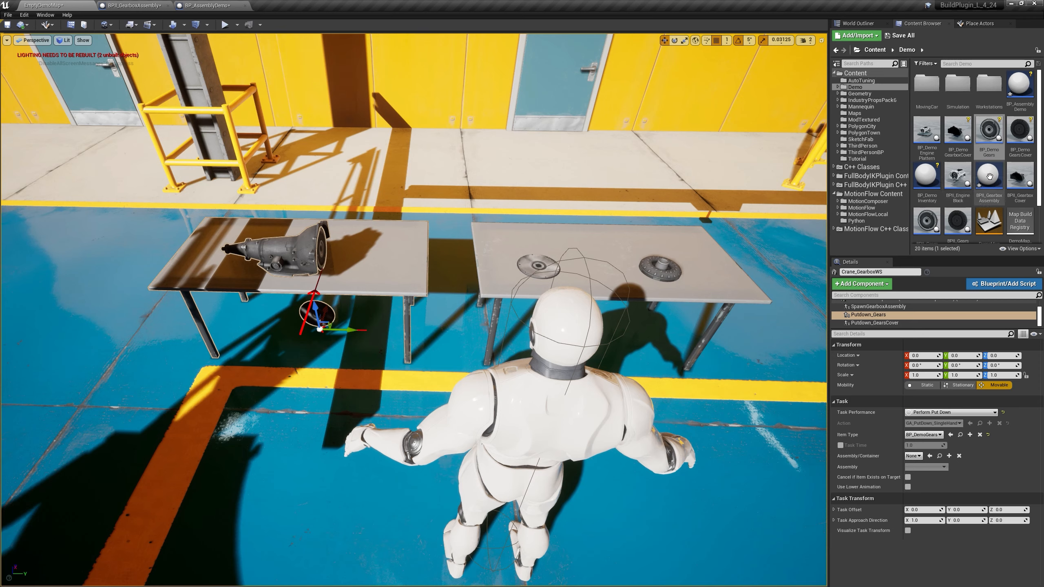
left_click_drag(993, 195, 916, 458)
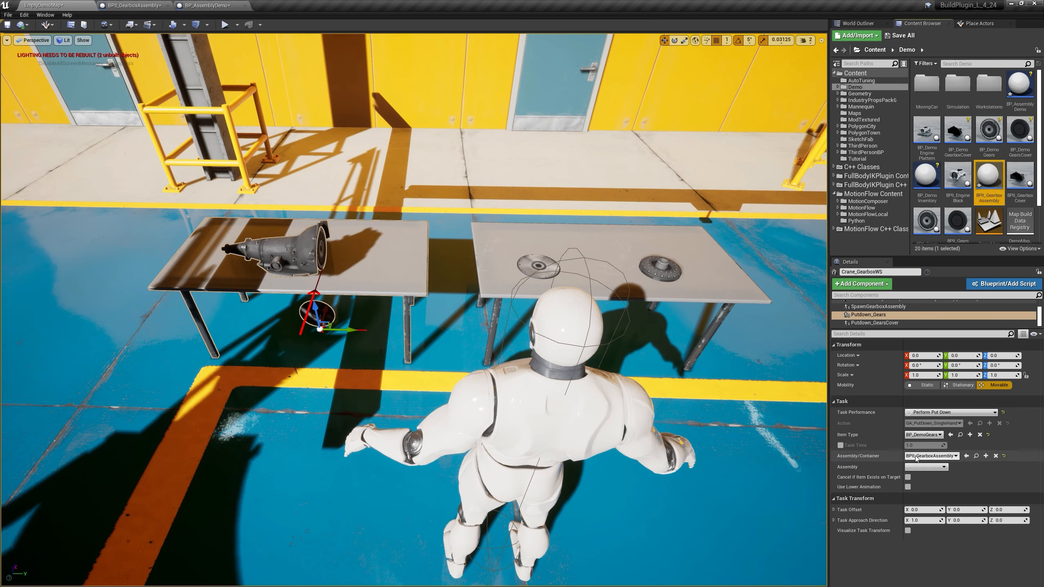
left_click(934, 467)
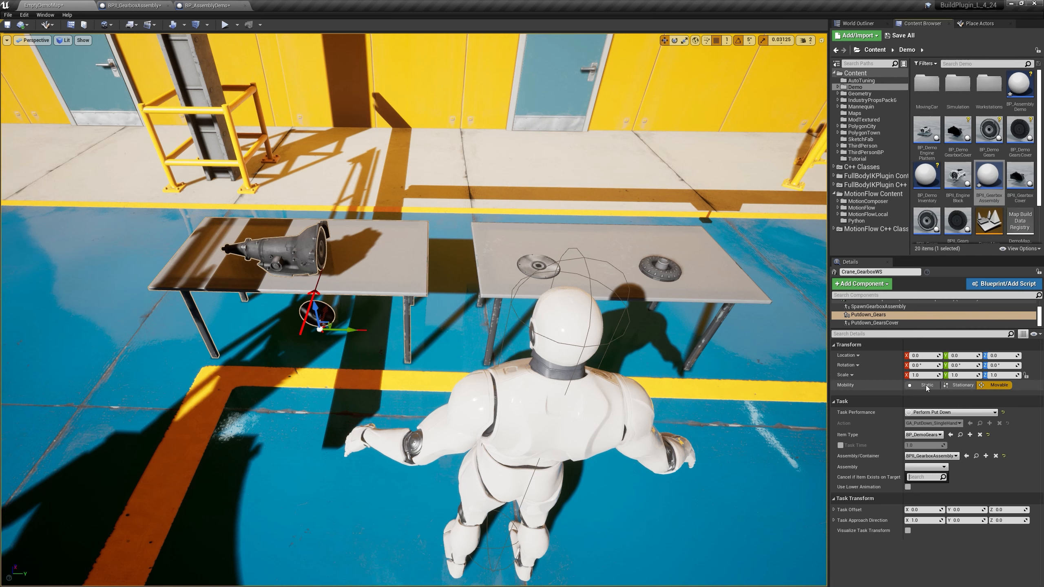
Change the item type of the Putdown_Gears component on the Crane_GearboxWS table to BPII_Gears.
scroll(958, 199, "down", 1)
double_click(987, 175)
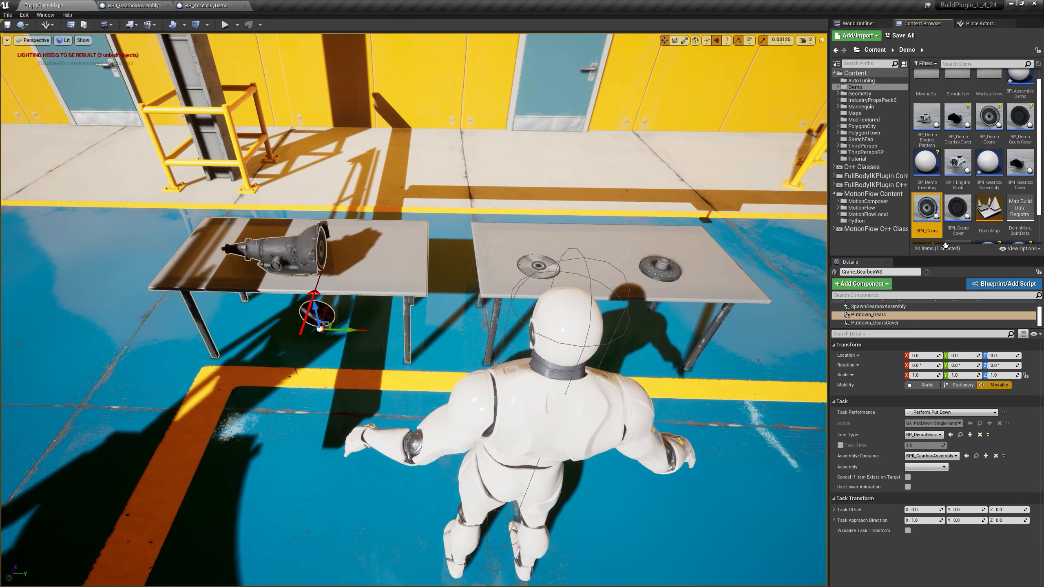
scroll(946, 230, "down", 1)
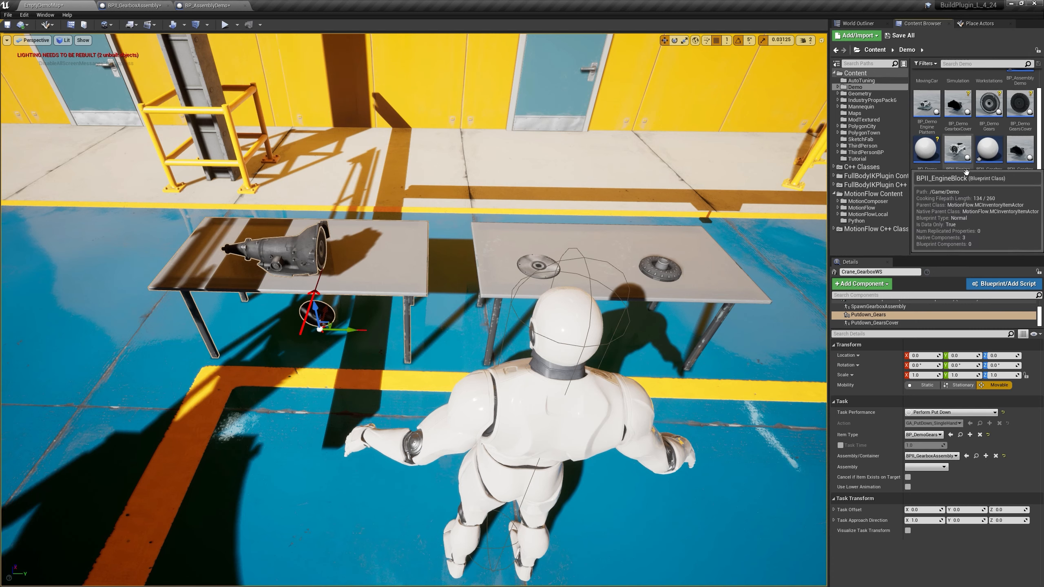
left_click(927, 197)
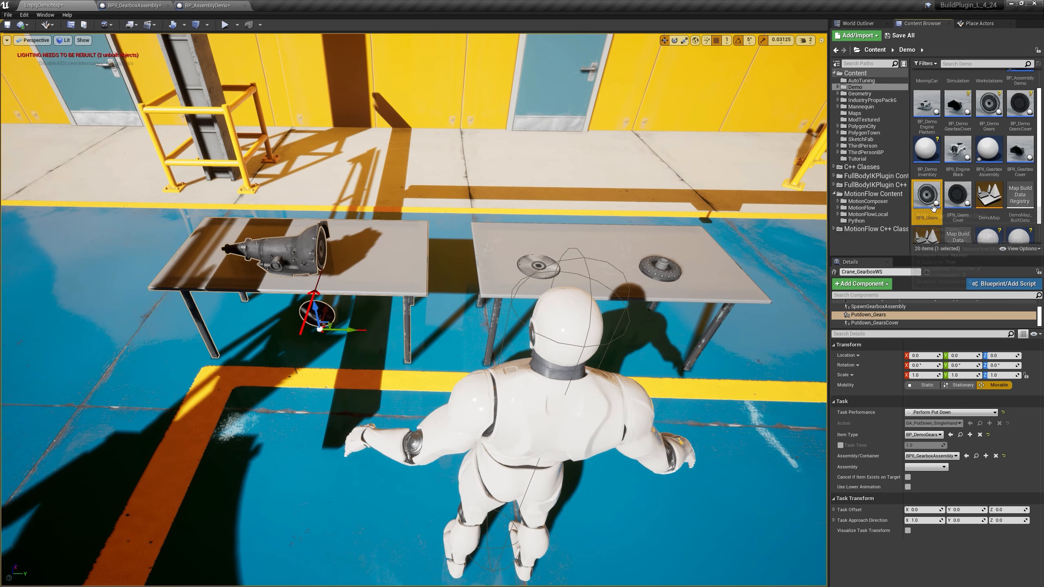
left_click_drag(935, 204, 920, 436)
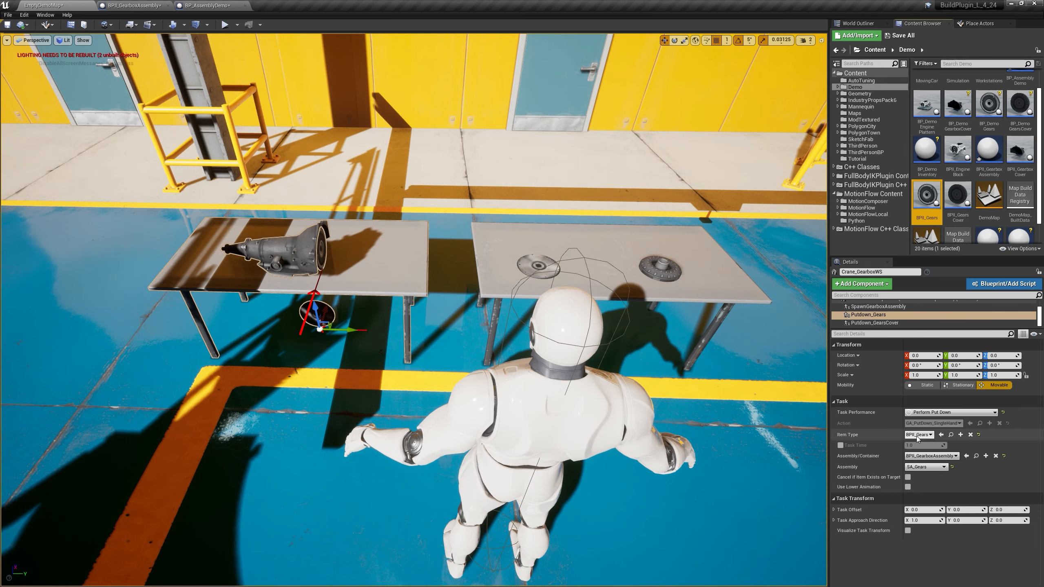
Set the item type of the Pickup_Gears component on the W01_WS03 table to BPII_Gears.
left_click(539, 246)
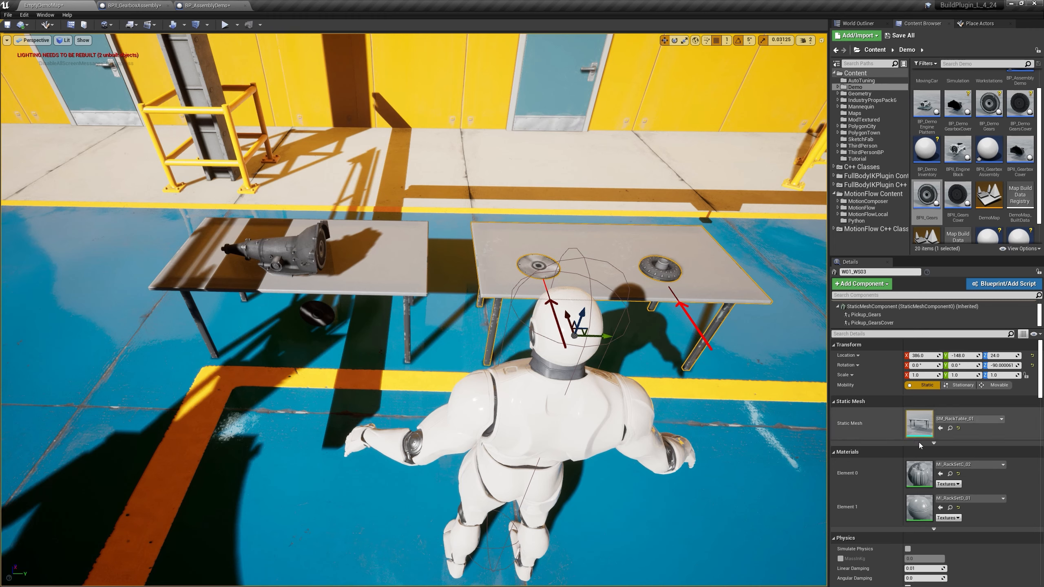
left_click(869, 315)
left_click_drag(928, 198, 917, 437)
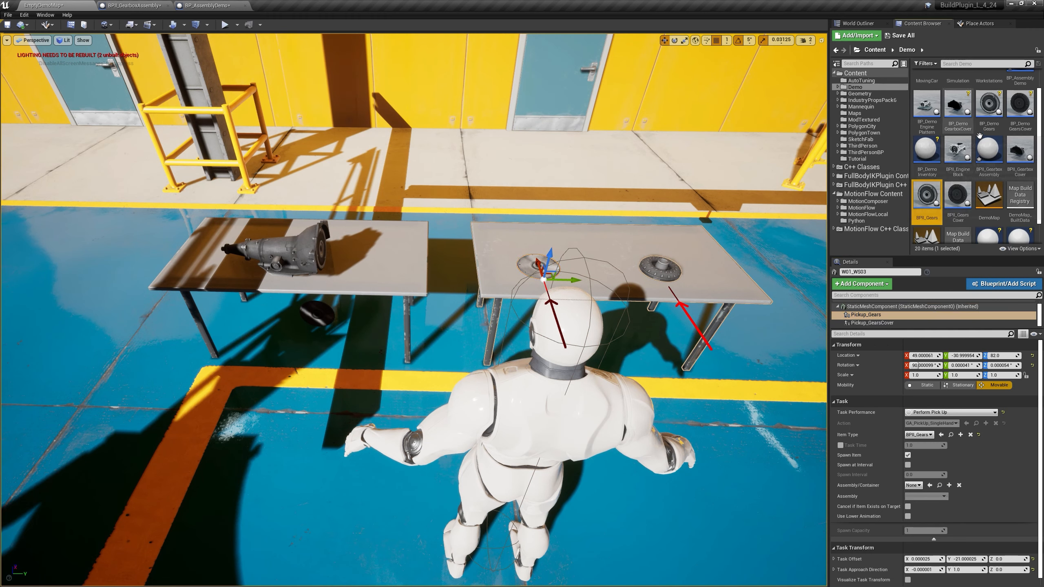
left_click(989, 105)
key("Delete")
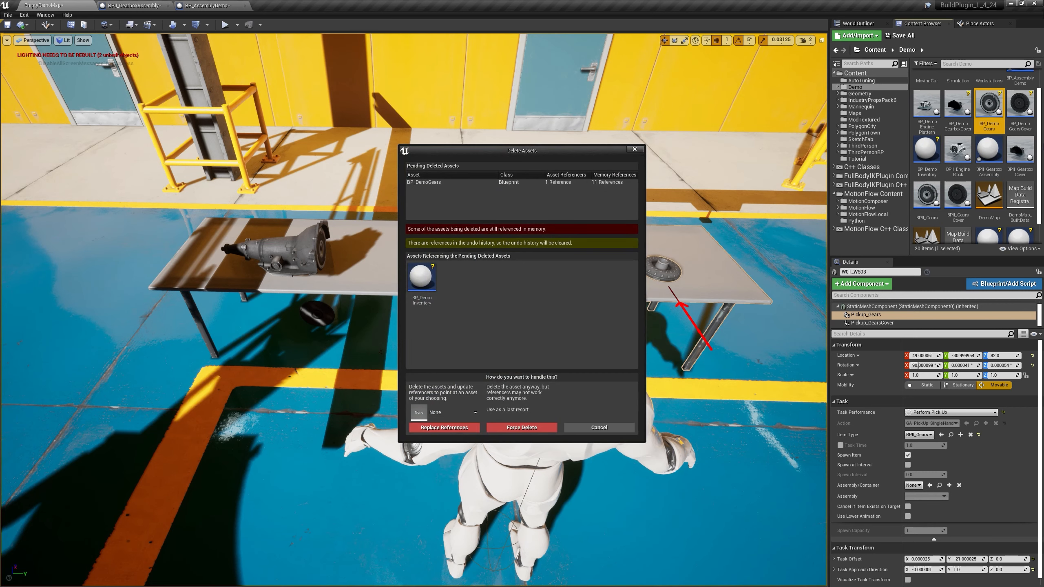
left_click(604, 427)
Delete the BP_DemoInventory blueprint from the Demo folder.
scroll(986, 233, "down", 1)
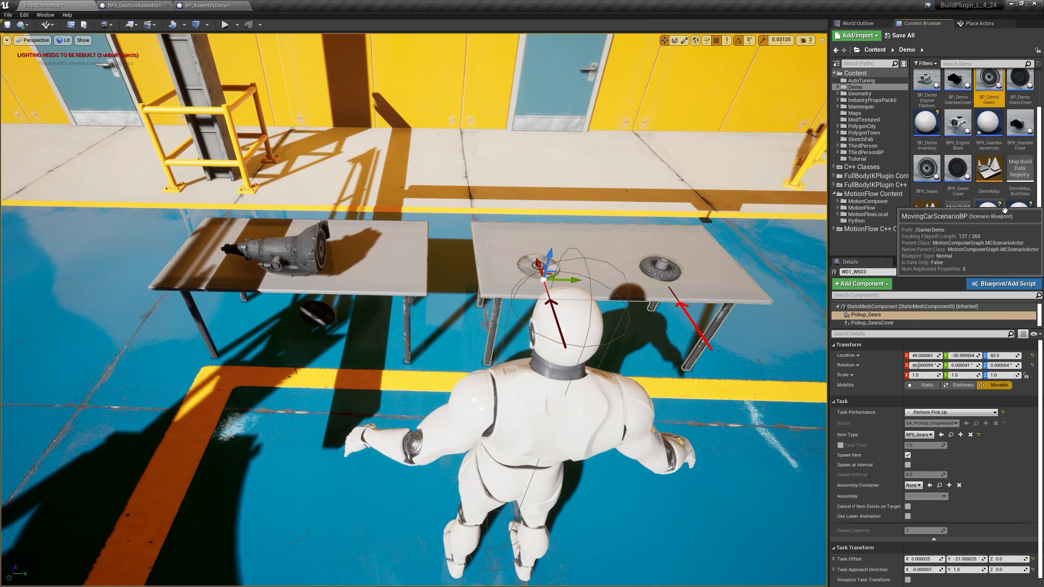
double_click(939, 140)
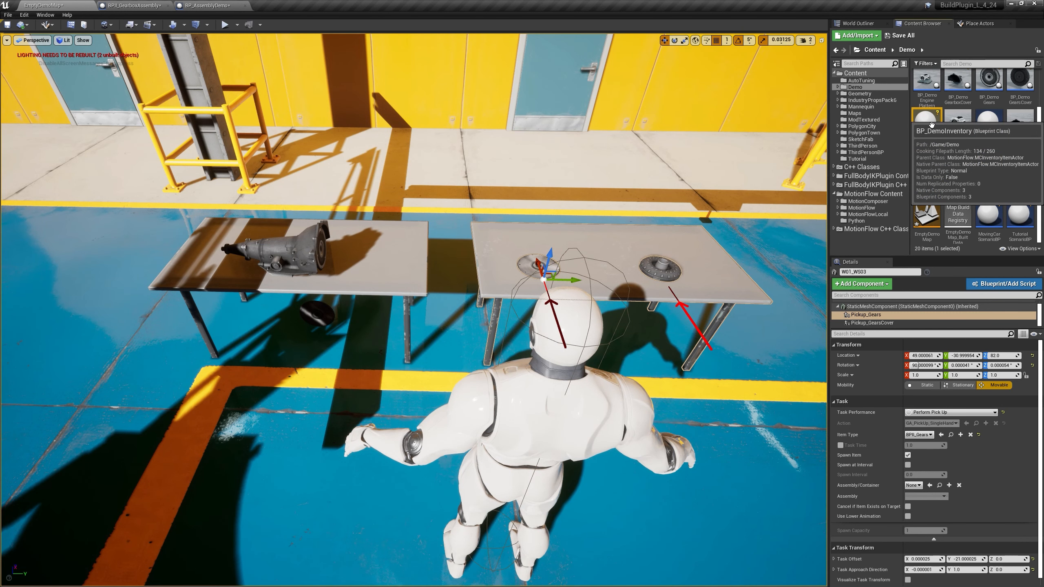
key("Delete")
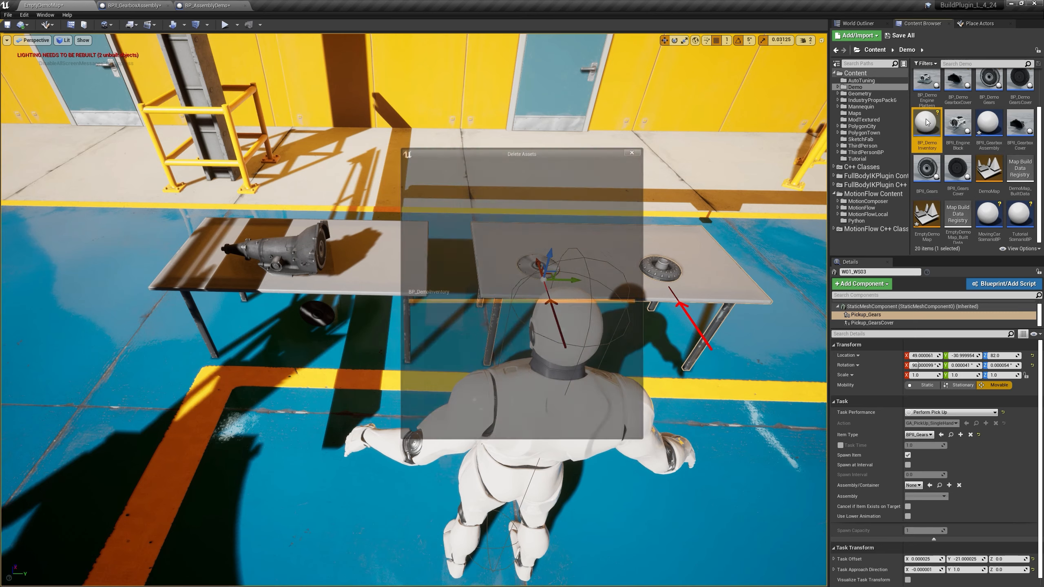
left_click(491, 428)
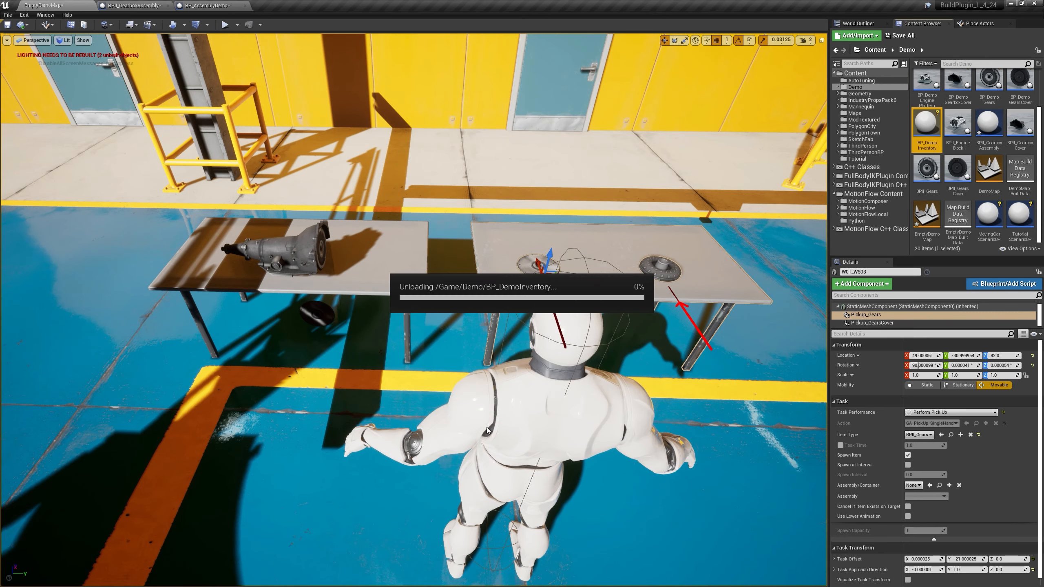
Force-delete the BP_DemoGears blueprint from the Demo folder despite its remaining memory references.
scroll(980, 158, "up", 1)
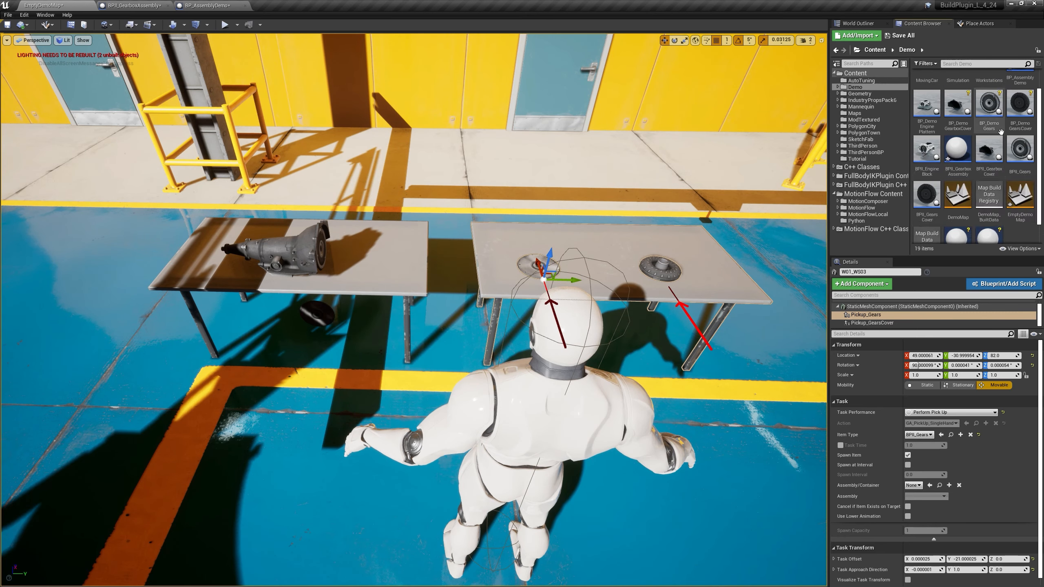
left_click(989, 108)
key("Delete")
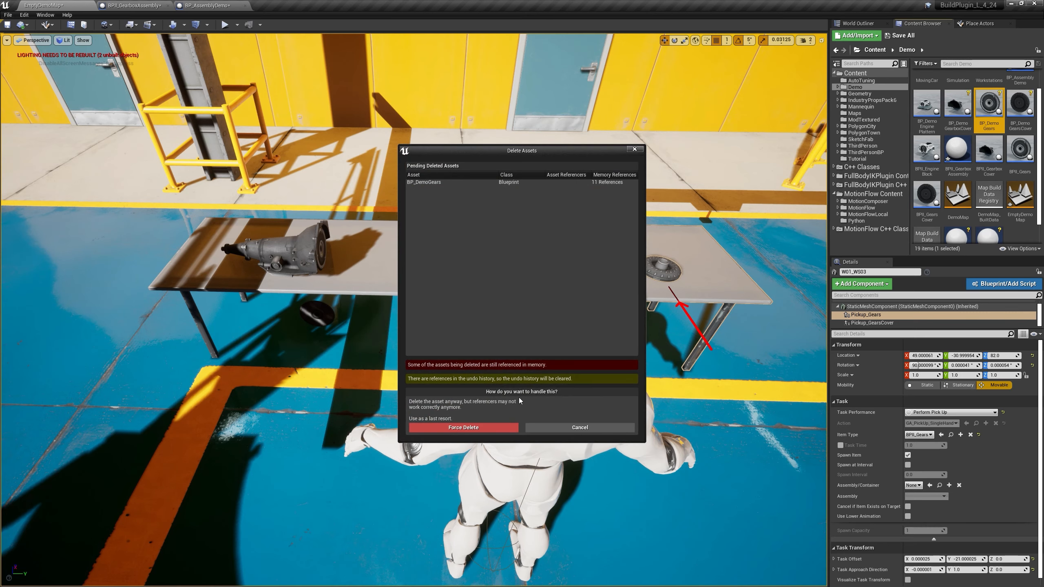
left_click(498, 429)
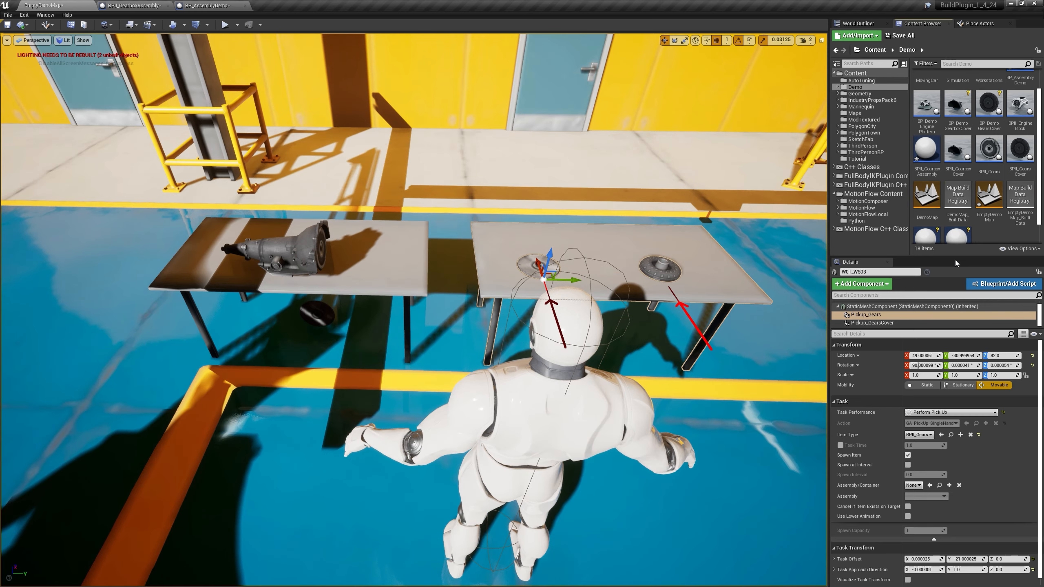
Choose SA_Gears as the Assembly of the Putdown_Gears component on the Crane_GearboxWS table.
right_click_drag(549, 234, 560, 234)
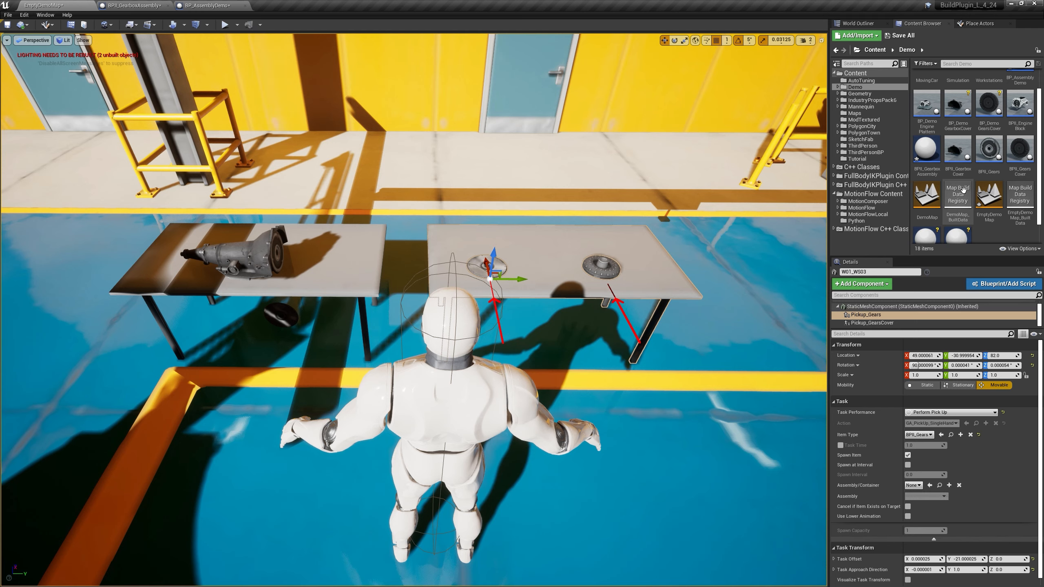
scroll(980, 166, "up", 1)
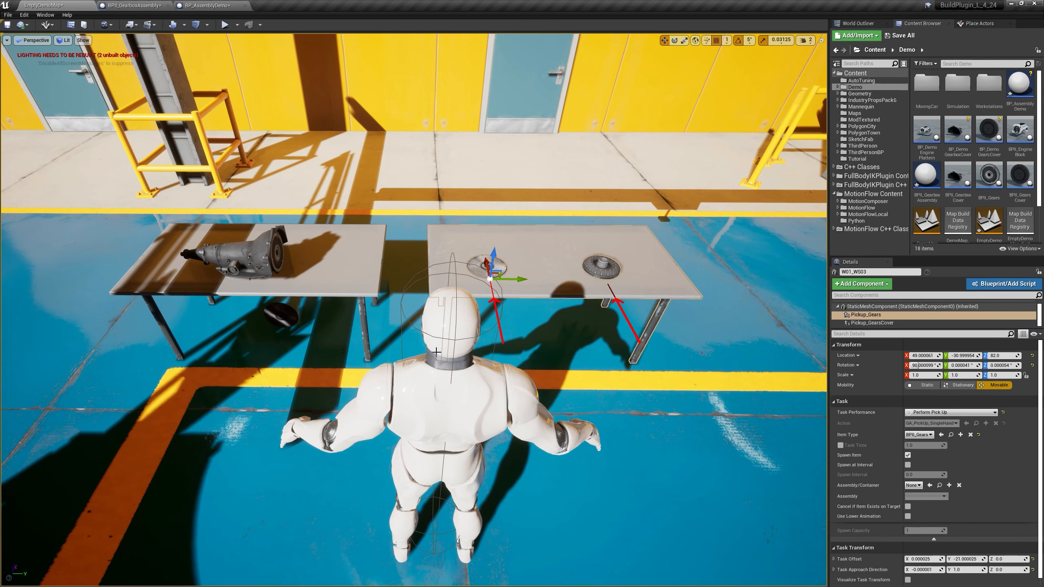
left_click(320, 294)
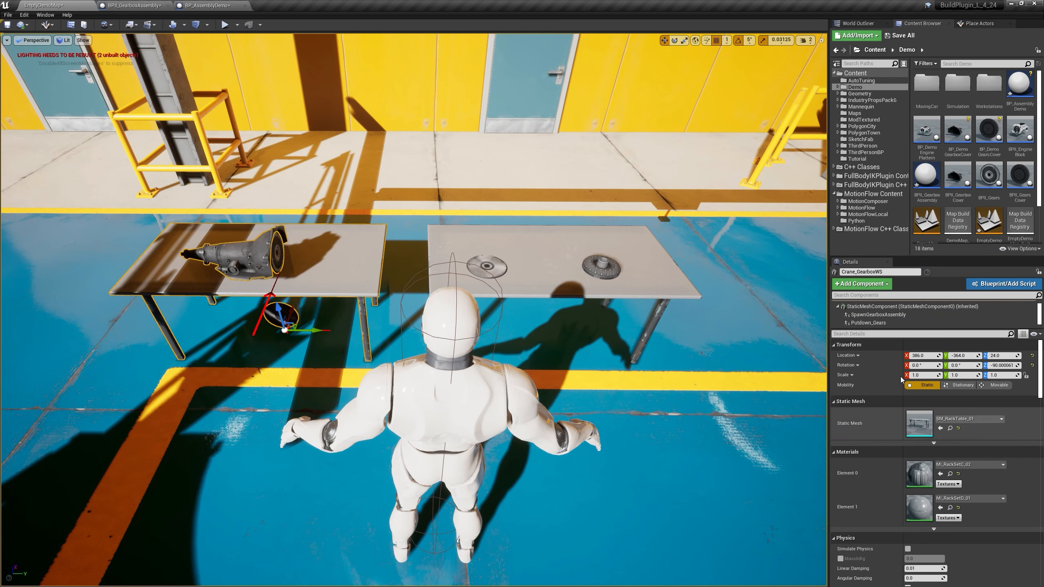
left_click(886, 324)
left_click(926, 467)
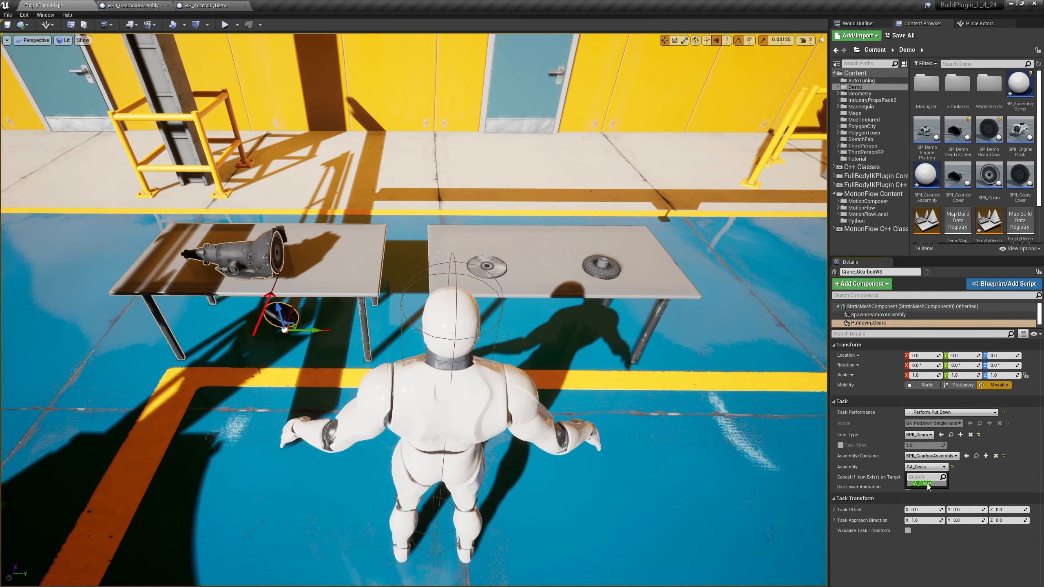
left_click(926, 484)
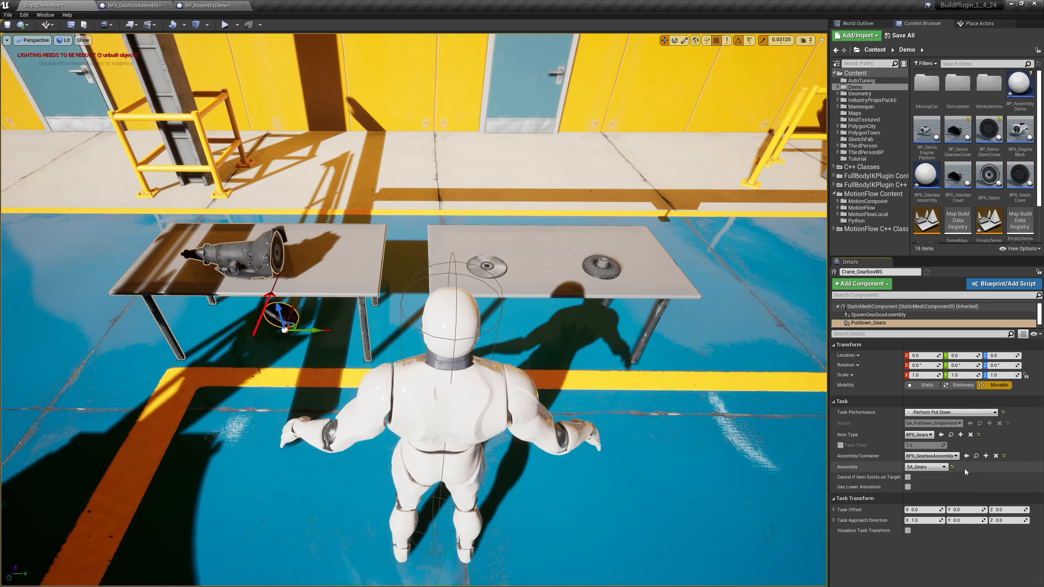
Set the task performance of the Putdown_GearsCover component to Perform Put Down.
scroll(880, 321, "down", 1)
left_click(880, 324)
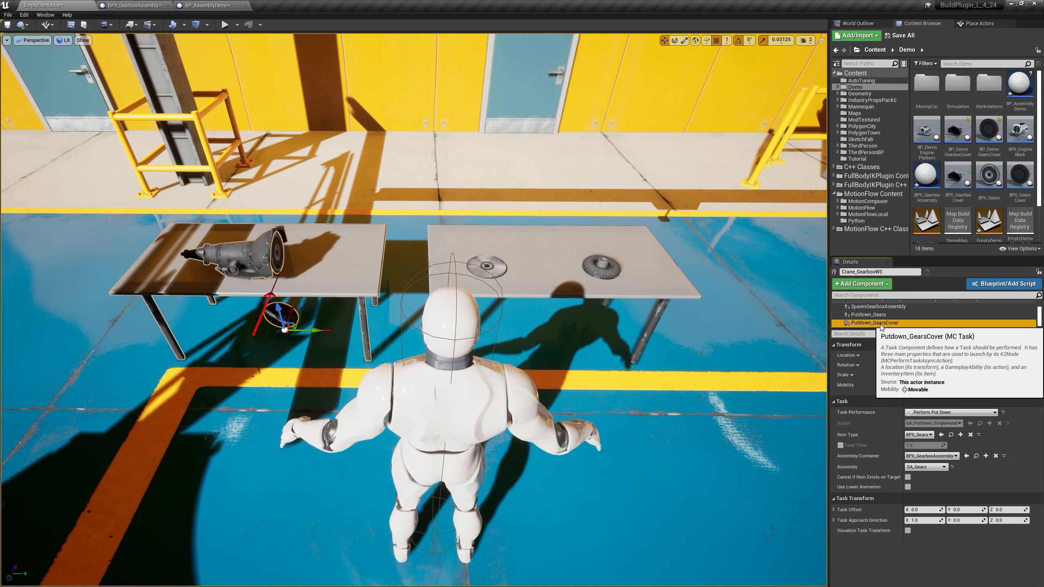
left_click(949, 412)
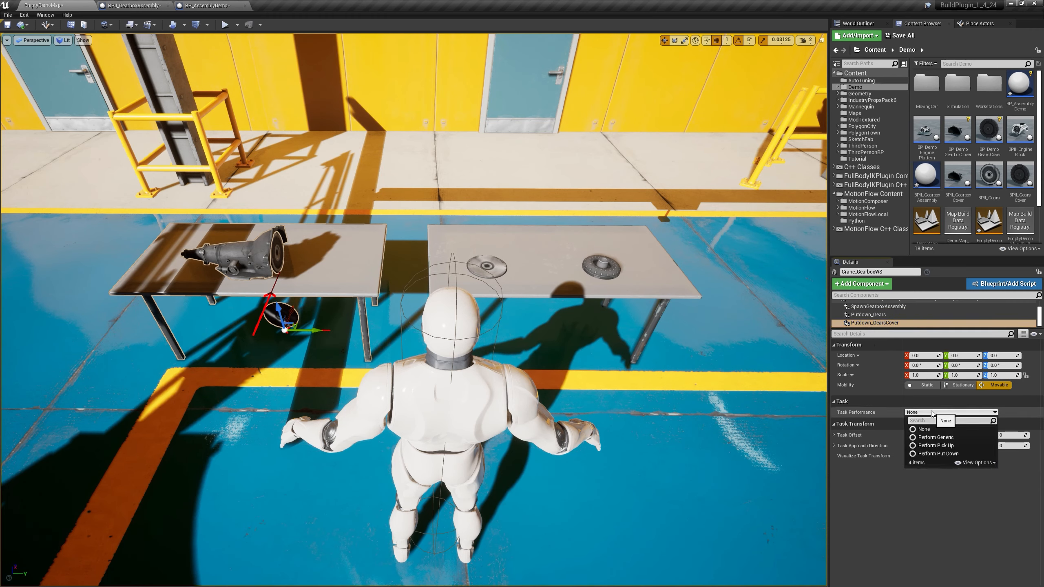
left_click(941, 453)
Set the item type of the Putdown_GearsCover component to BP_DemoGearsCover.
left_click(916, 437)
left_click(917, 438)
left_click_drag(927, 177, 910, 437)
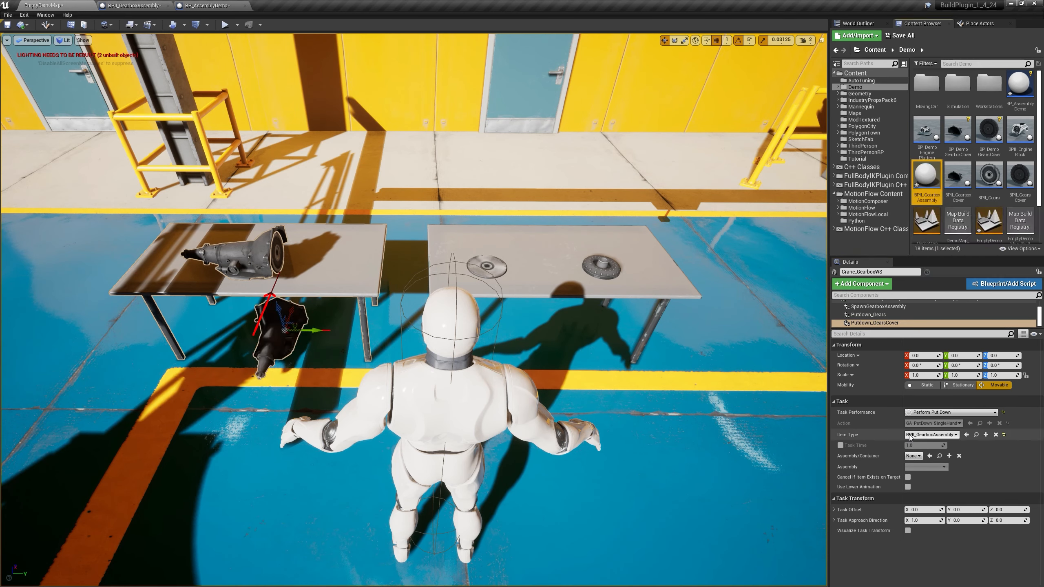
left_click(911, 458)
left_click(916, 458)
left_click(914, 457)
left_click(914, 457)
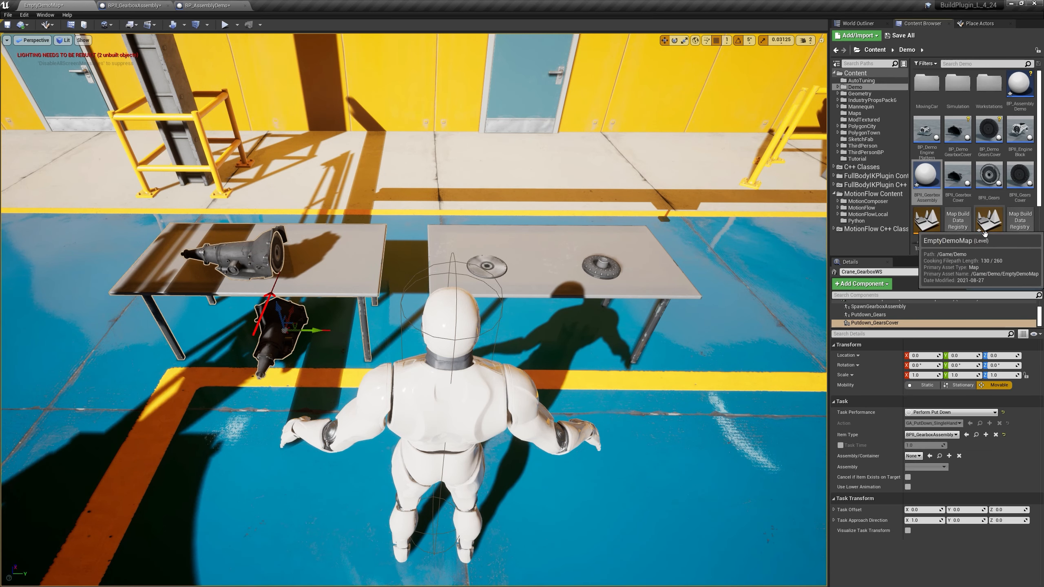
left_click_drag(998, 143, 930, 437)
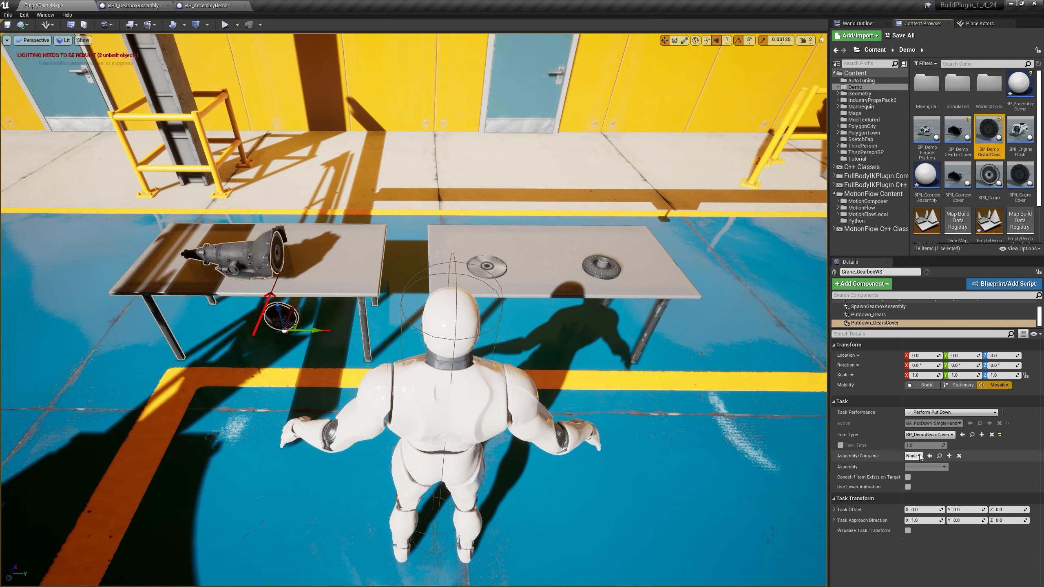
Set the Assembly/Container of Putdown_GearsCover to BPII_GearboxAssembly and its item type to BPII_GearsCover.
left_click_drag(937, 180, 922, 457)
left_click(925, 467)
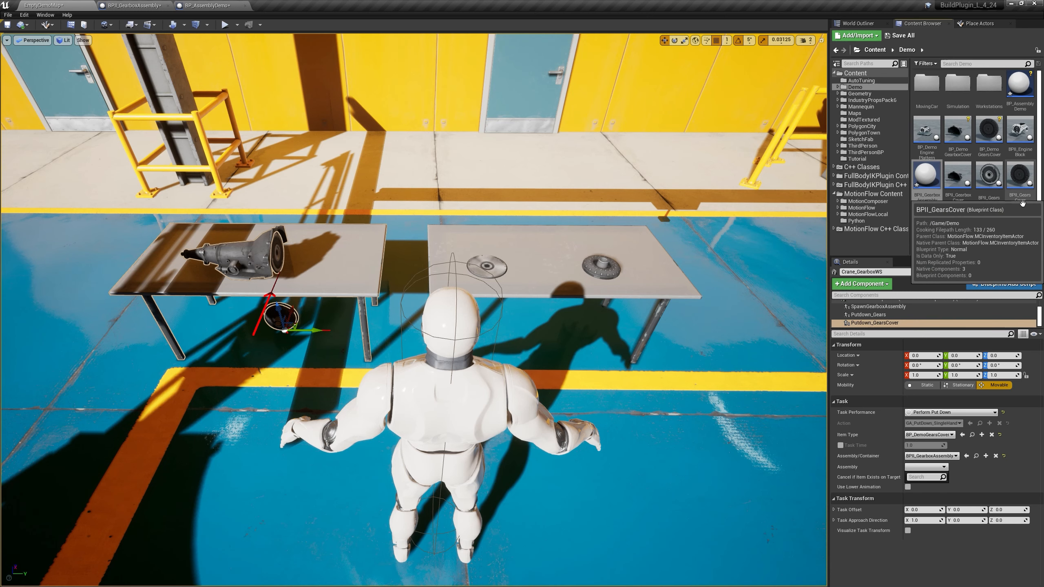
left_click(1028, 182)
left_click_drag(1028, 182, 917, 436)
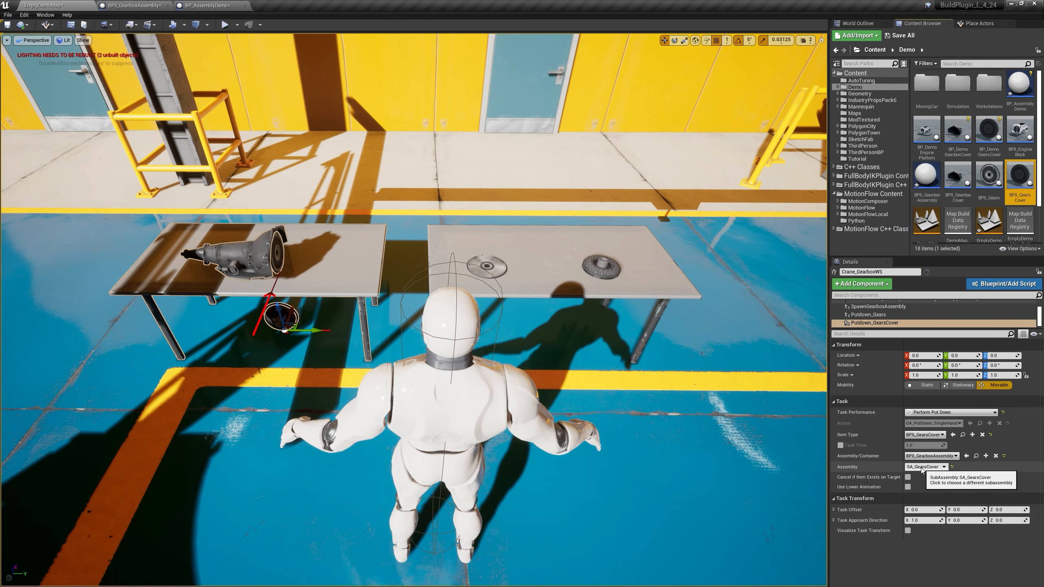
Set the item type of the Pickup_GearsCover component on the W01_WS03 table to BPII_GearsCover.
left_click(553, 265)
left_click(872, 323)
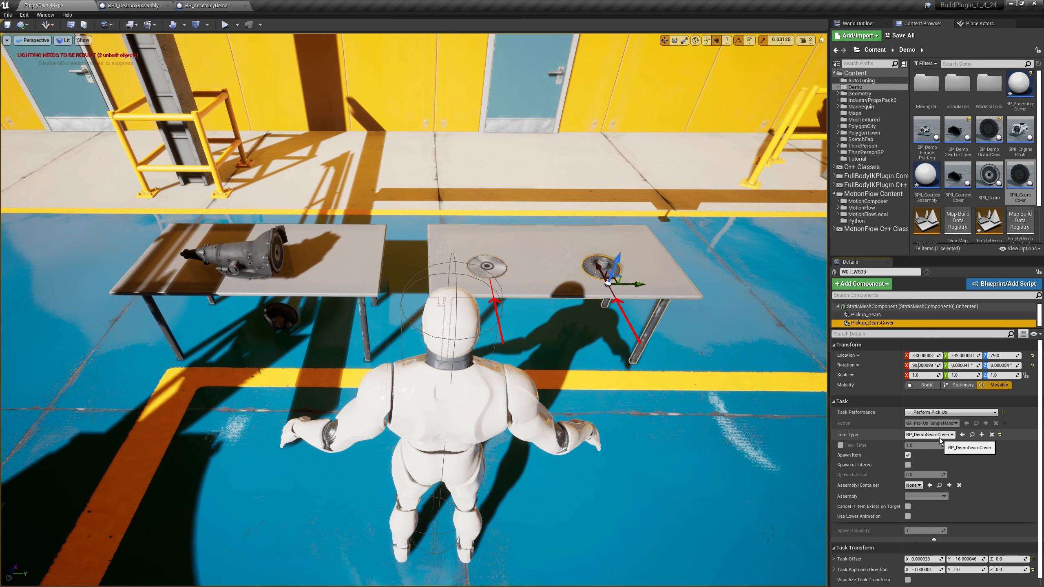
left_click_drag(1024, 201, 937, 436)
Force-delete the BP_DemoGearsCover blueprint from the Demo folder.
left_click(989, 130)
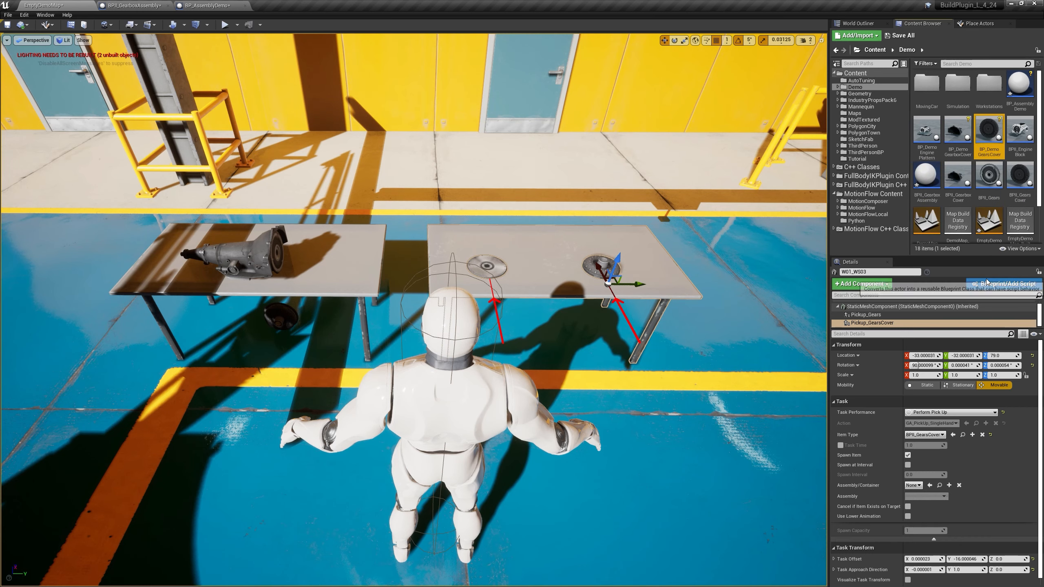
key("Delete")
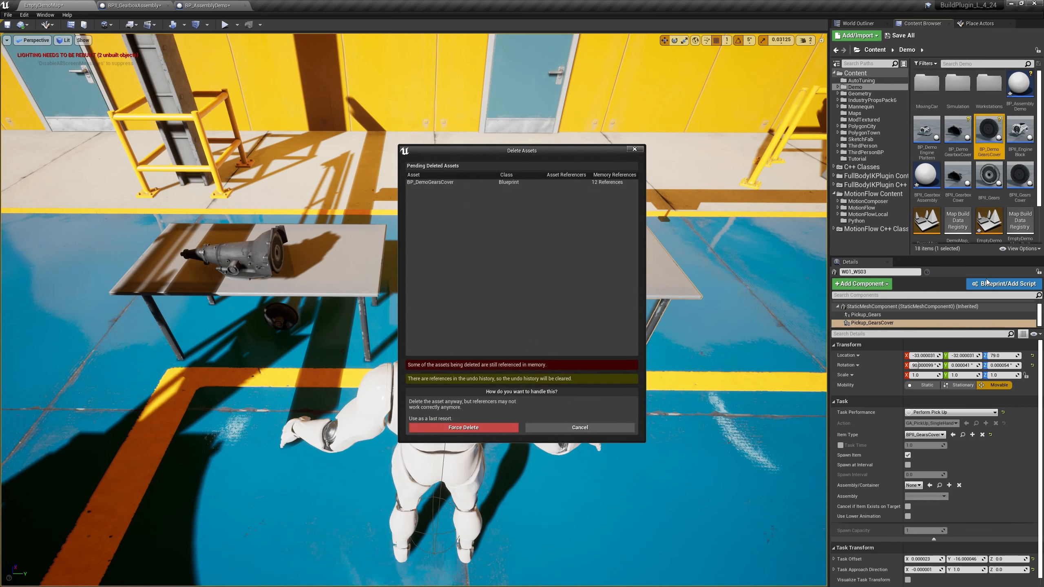
left_click(478, 427)
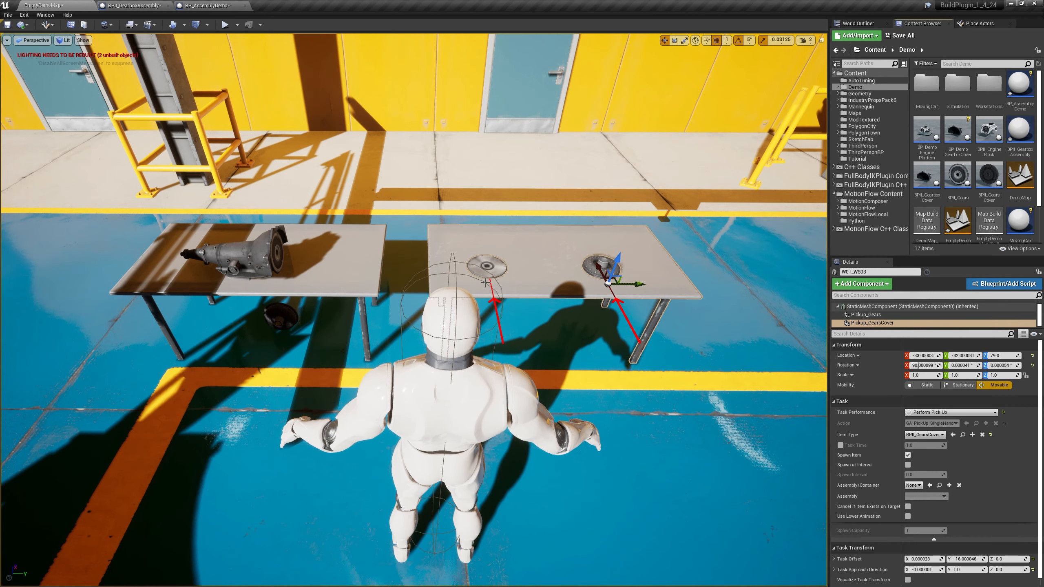
Raise the Putdown_GearsCover component of Crane_GearboxWS to Z 86, place its task offset at about X -4, Y -52, and rotate its approach direction.
left_click(270, 252)
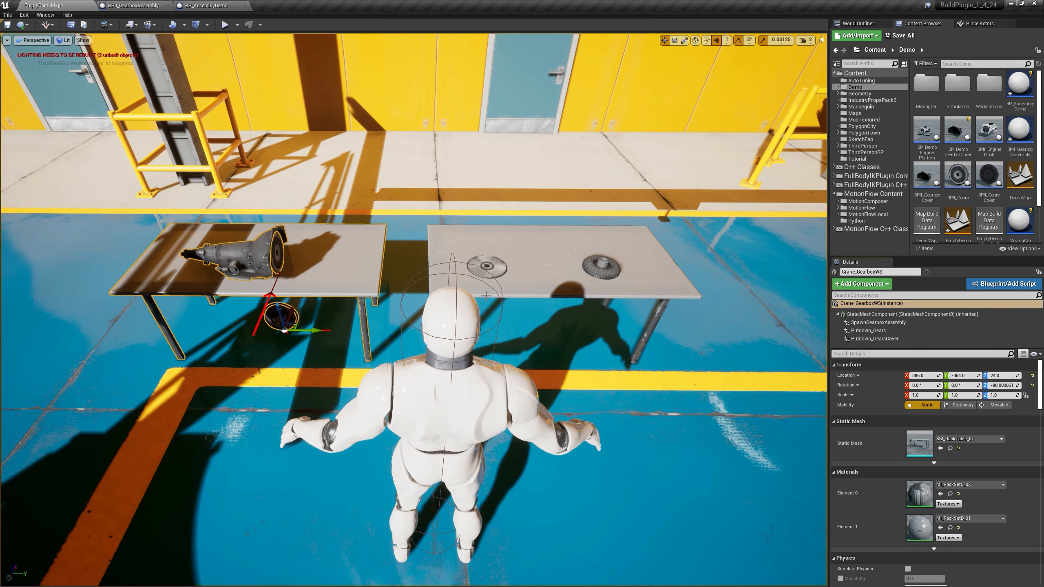
left_click(868, 330)
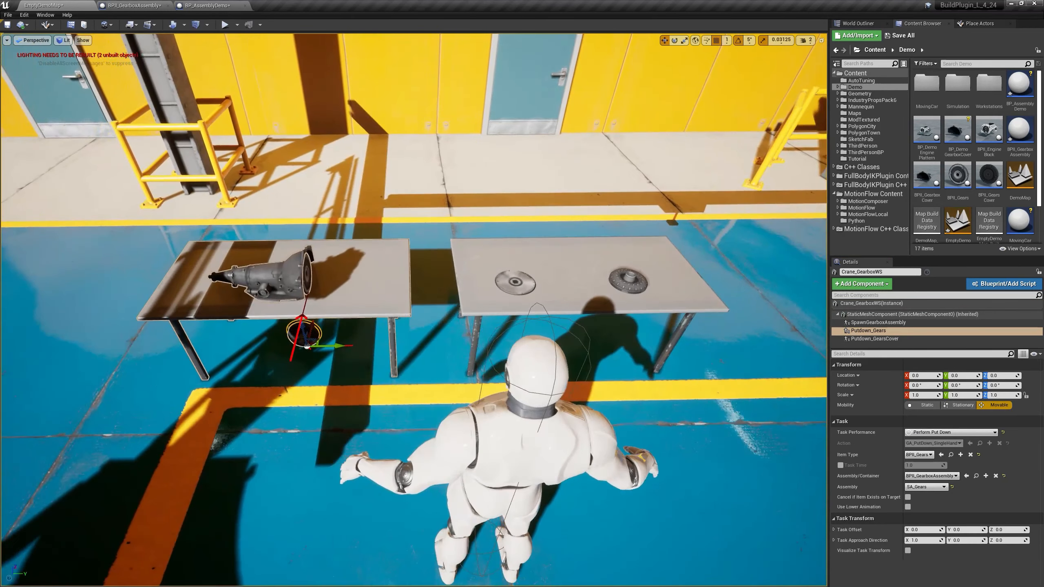
right_click_drag(414, 310, 455, 310)
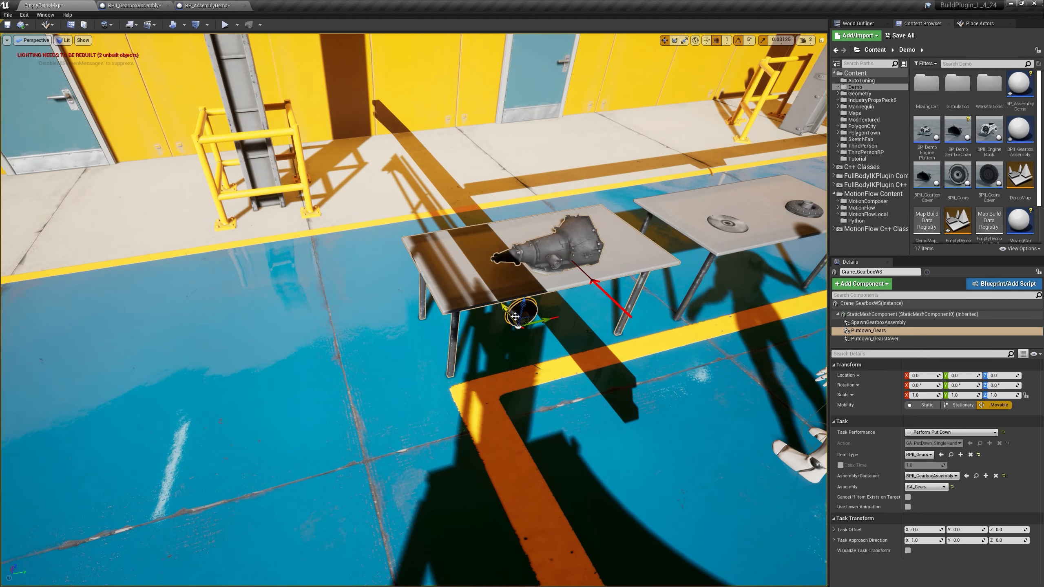
scroll(536, 338, "up", 4)
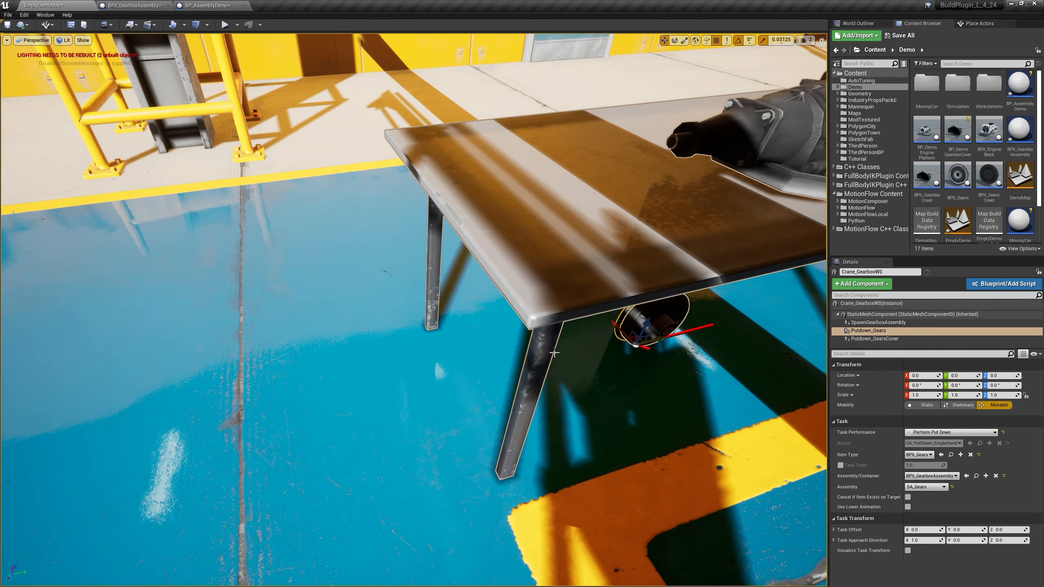
scroll(691, 376, "down", 3)
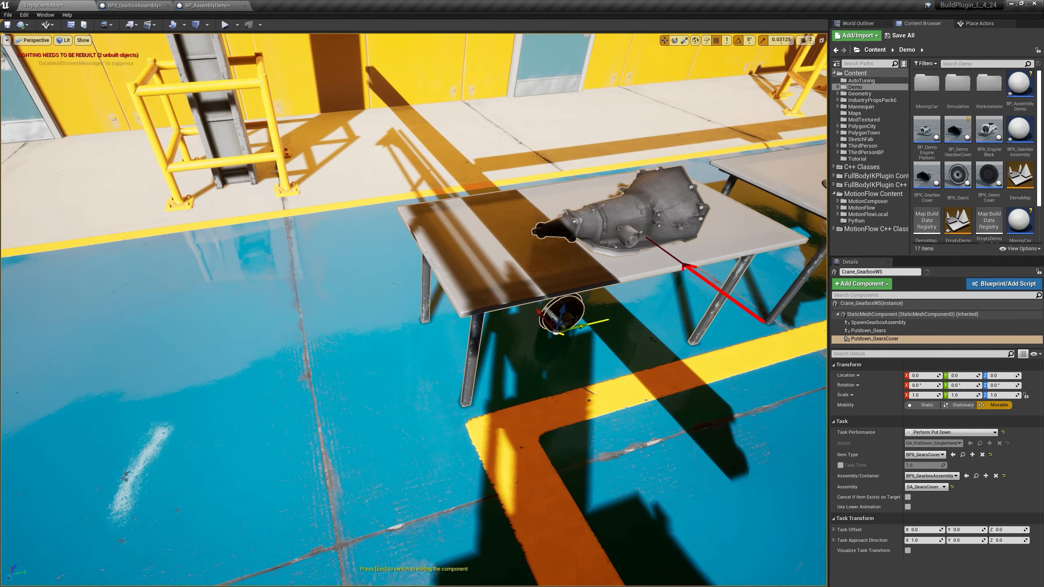
right_click(684, 371)
left_click(592, 333)
left_click(596, 321)
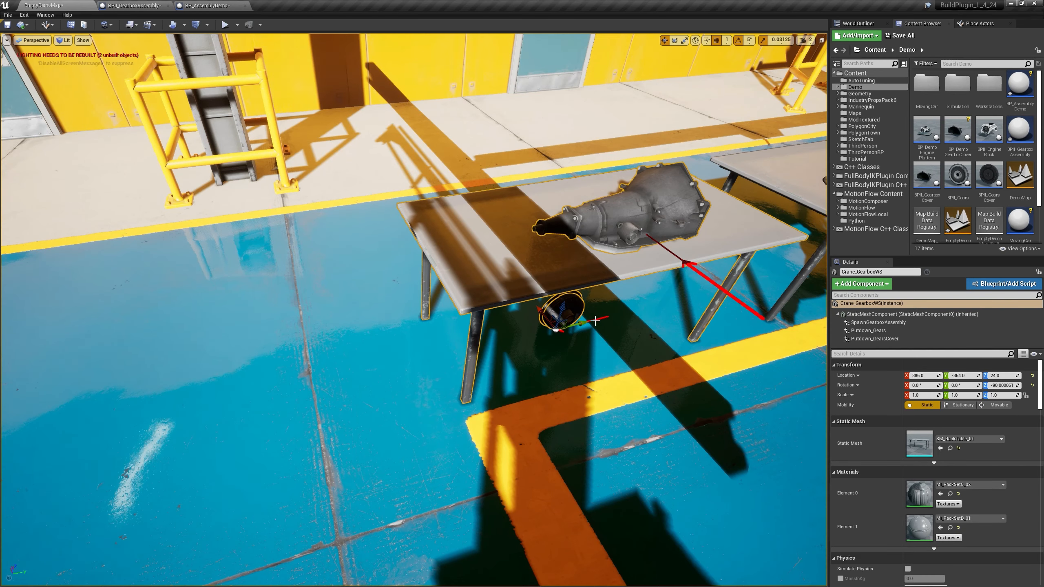
left_click(556, 330)
left_click_drag(547, 320, 649, 252)
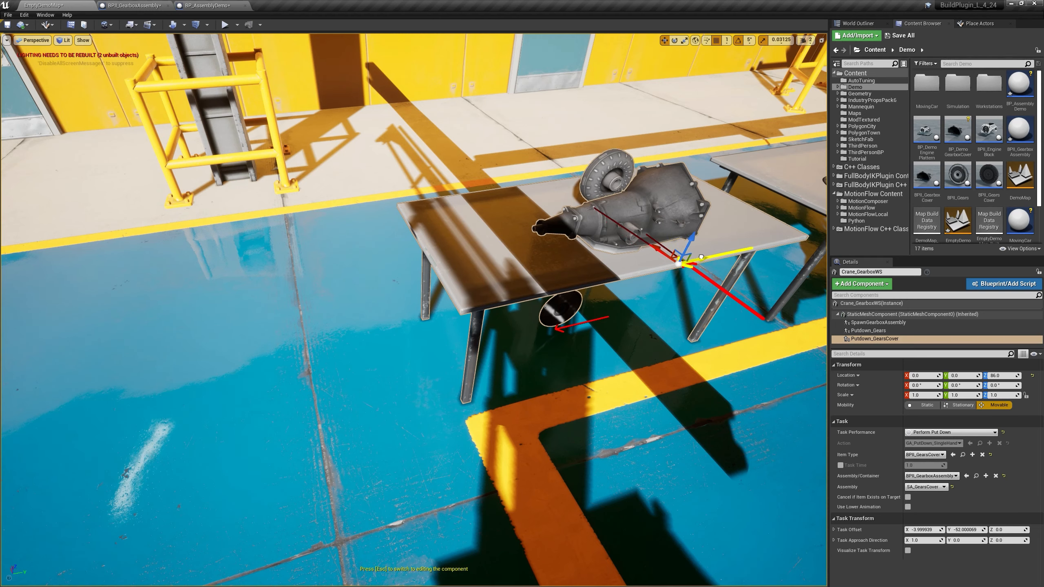
key("e")
left_click_drag(698, 267, 682, 303)
Raise the Putdown_Gears component to Z 89, with task offset Y about -54 and its approach direction turned to Y 1.
left_click(564, 317)
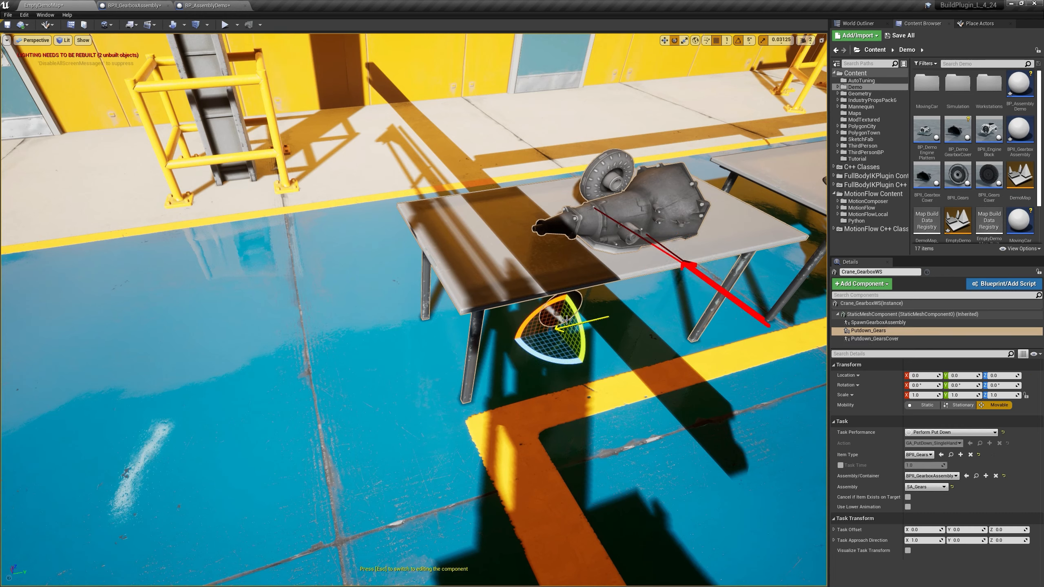
key("w")
left_click_drag(568, 301, 690, 238)
key("e")
left_click_drag(681, 289, 623, 282)
left_click_drag(694, 288, 697, 293)
Examine the putdown task positions and approach arrows at the gearbox table from the other side.
key("d")
right_click_drag(696, 292, 586, 327)
key("s")
key("w")
key("s")
key("d")
key("w")
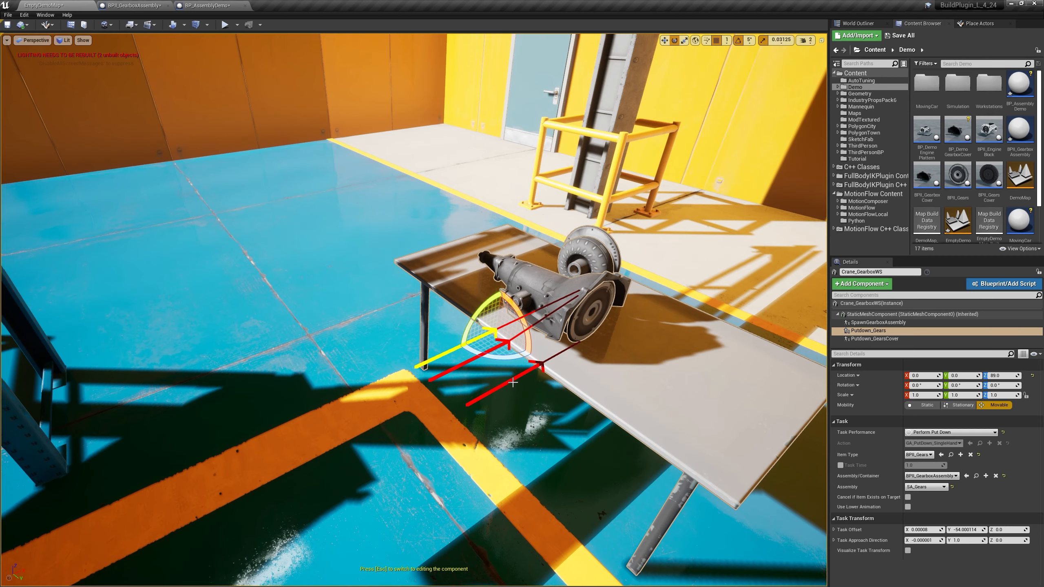
key("s")
right_click_drag(514, 385, 514, 396)
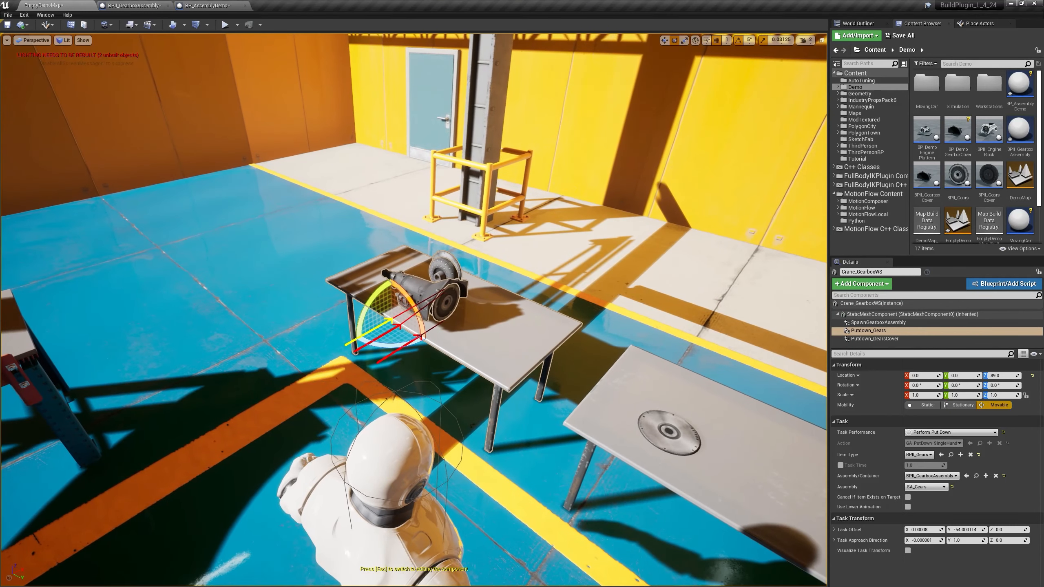
In the BP_AssemblyDemo scenario graph, place the SpawnGearboxAssembly node beside Pickup_Gears and compile the blueprint.
left_click(133, 5)
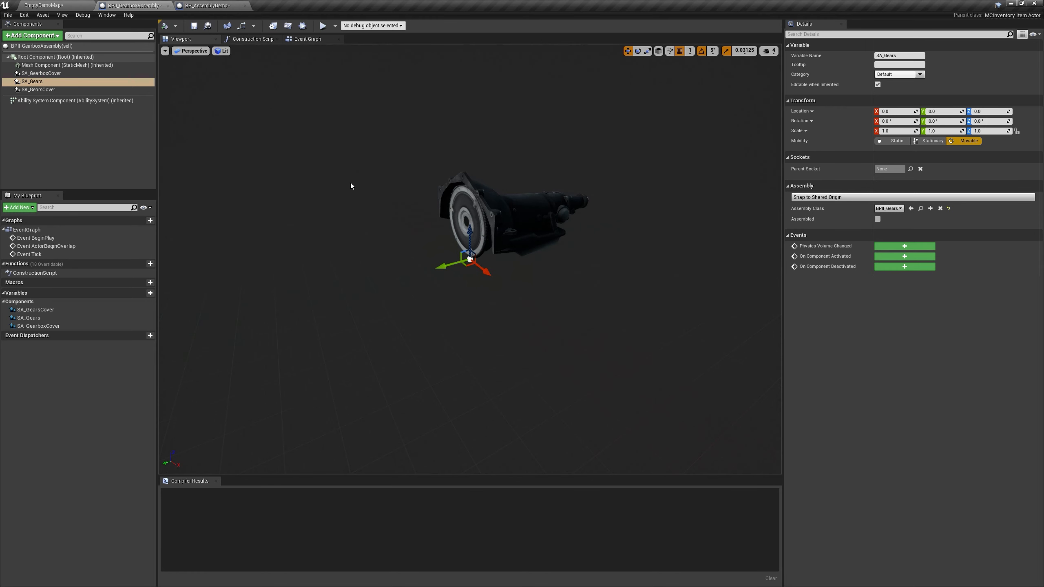
left_click(205, 5)
right_click_drag(464, 213, 495, 278)
left_click_drag(482, 244, 446, 249)
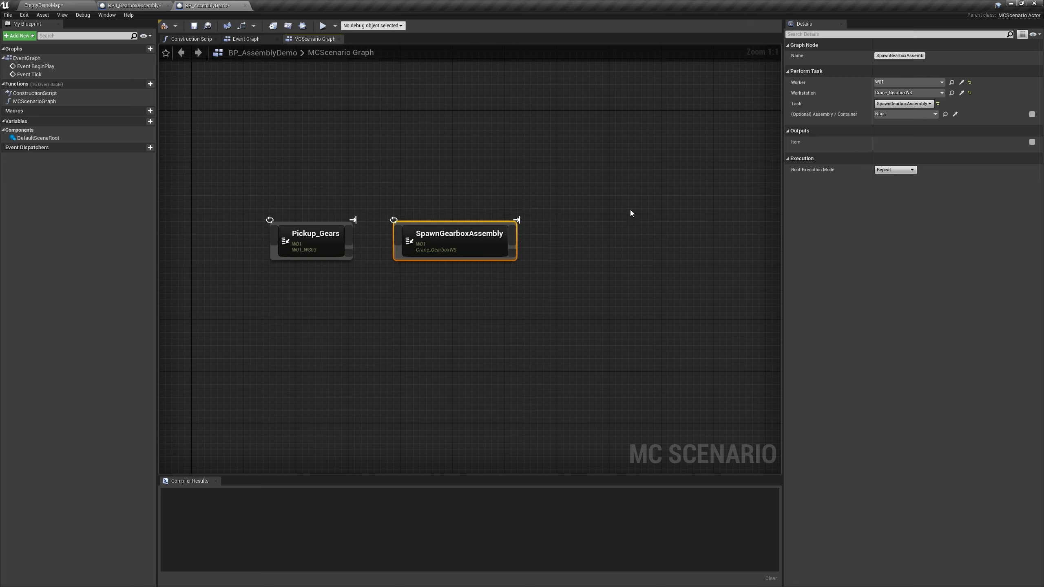
left_click(909, 103)
left_click(908, 104)
left_click(164, 26)
Set the task of W01's Crane_GearboxWS node to Putdown_Gears.
left_click(904, 103)
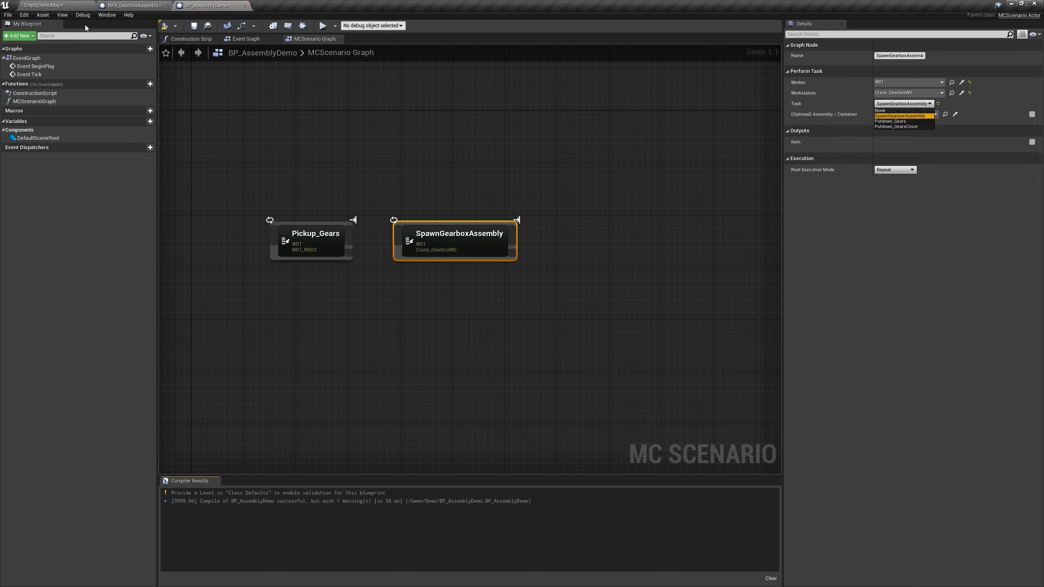
left_click(59, 6)
left_click(207, 6)
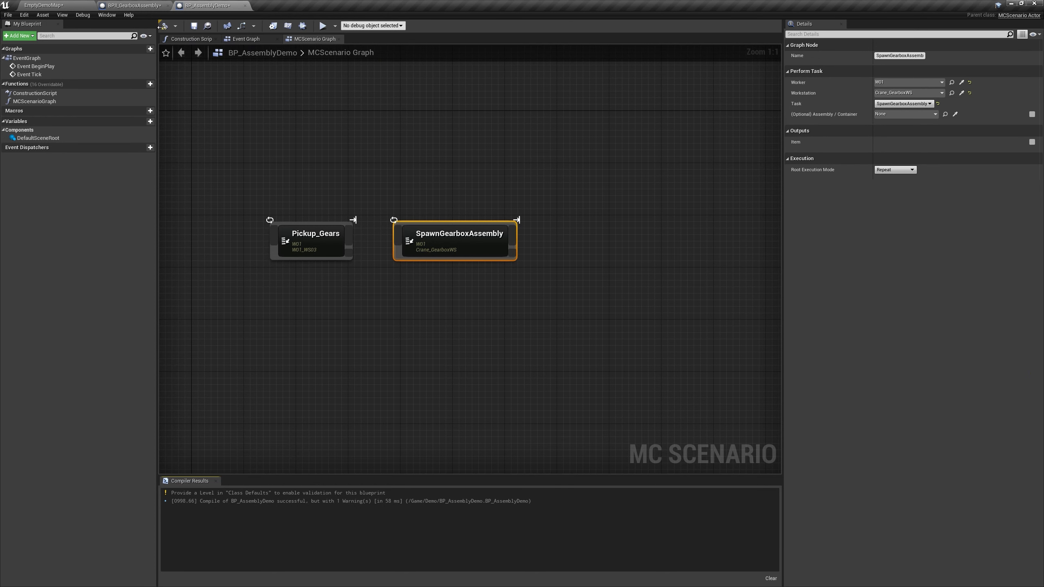
left_click(904, 104)
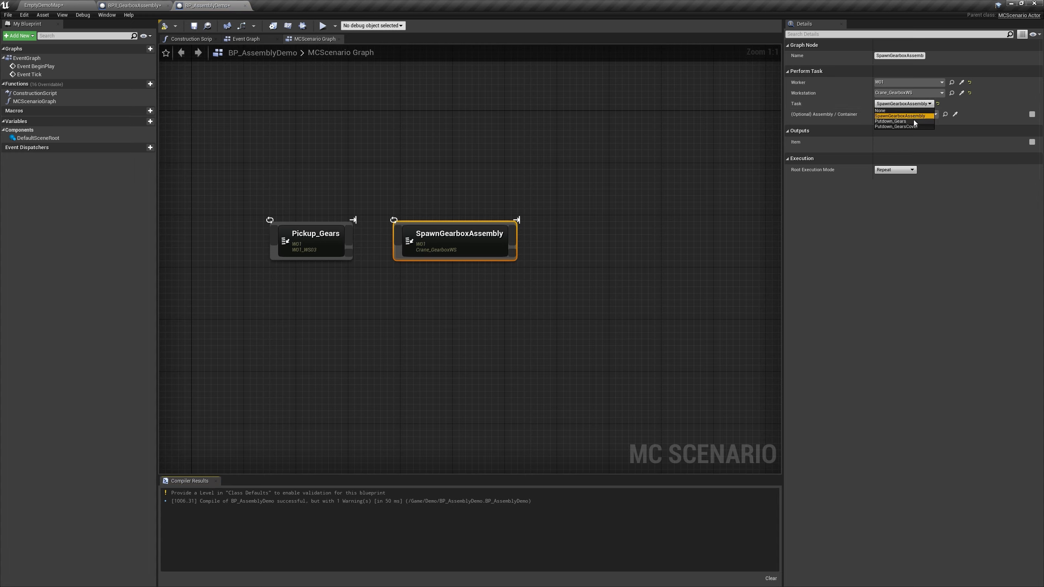
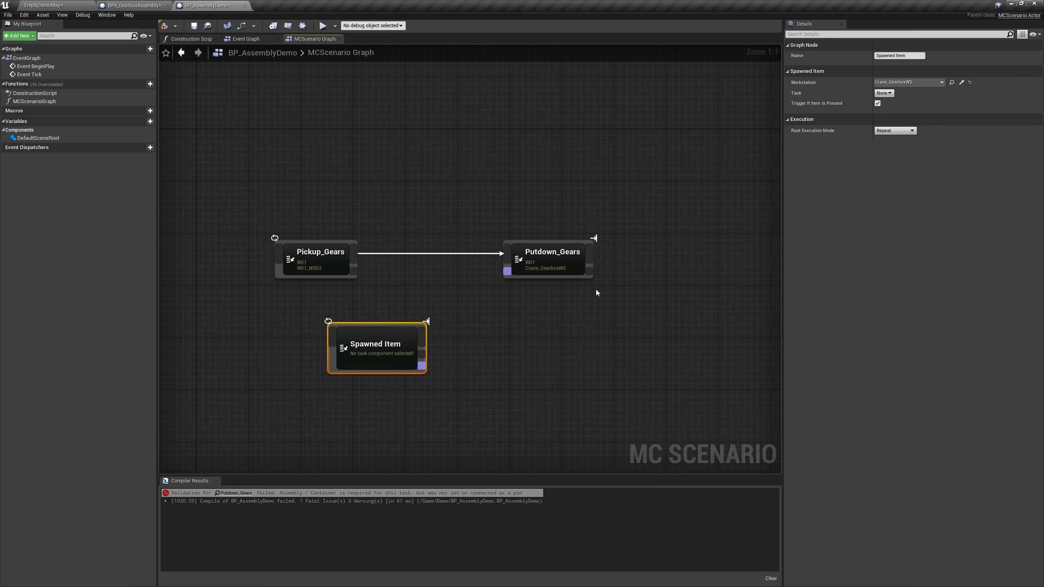
Set the Spawned Item node's task to SpawnGearboxAssembly and place the node below Pickup_Gears.
left_click(884, 93)
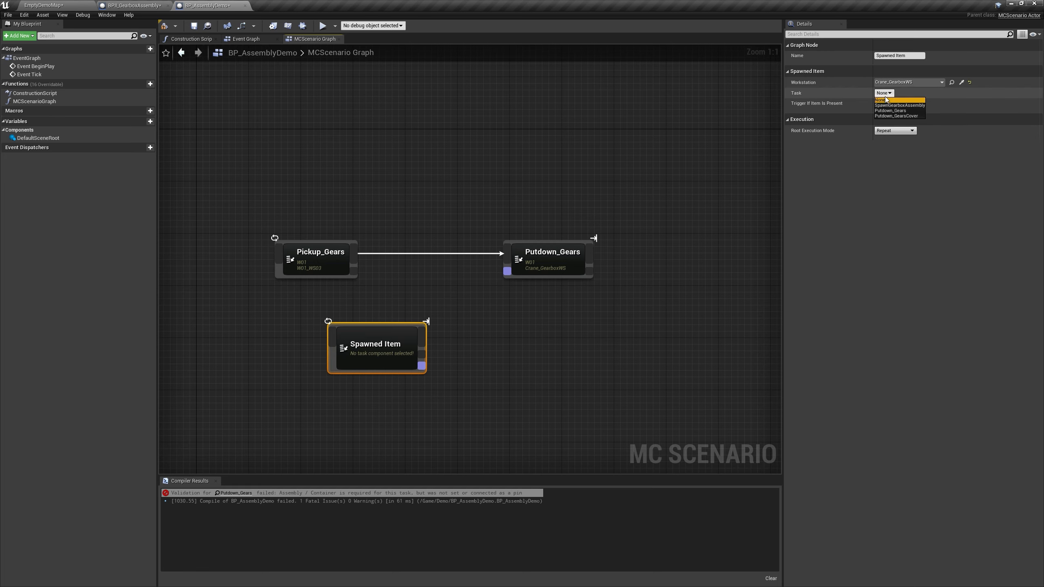
left_click(890, 106)
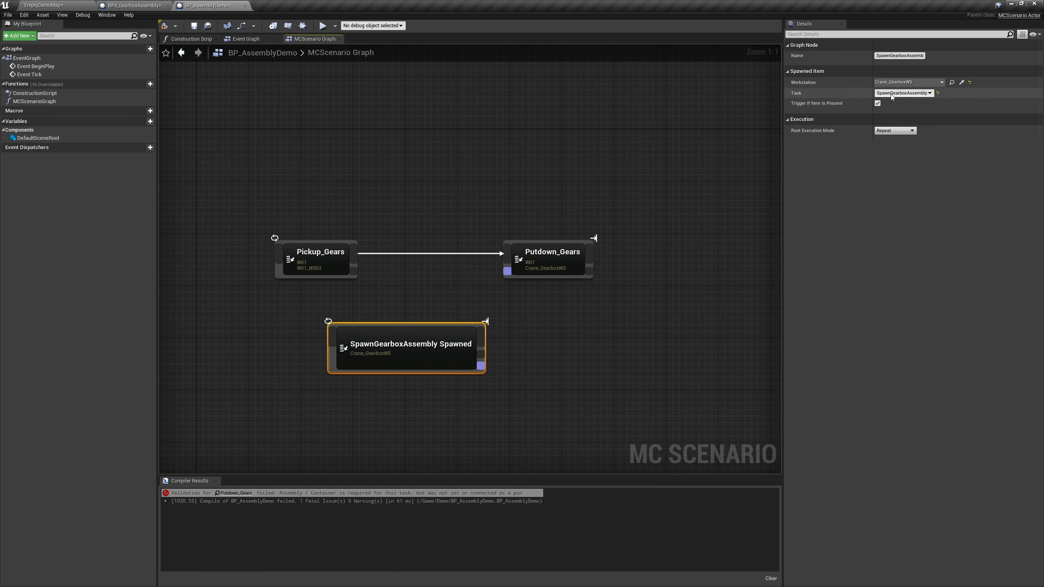
left_click_drag(423, 347, 293, 321)
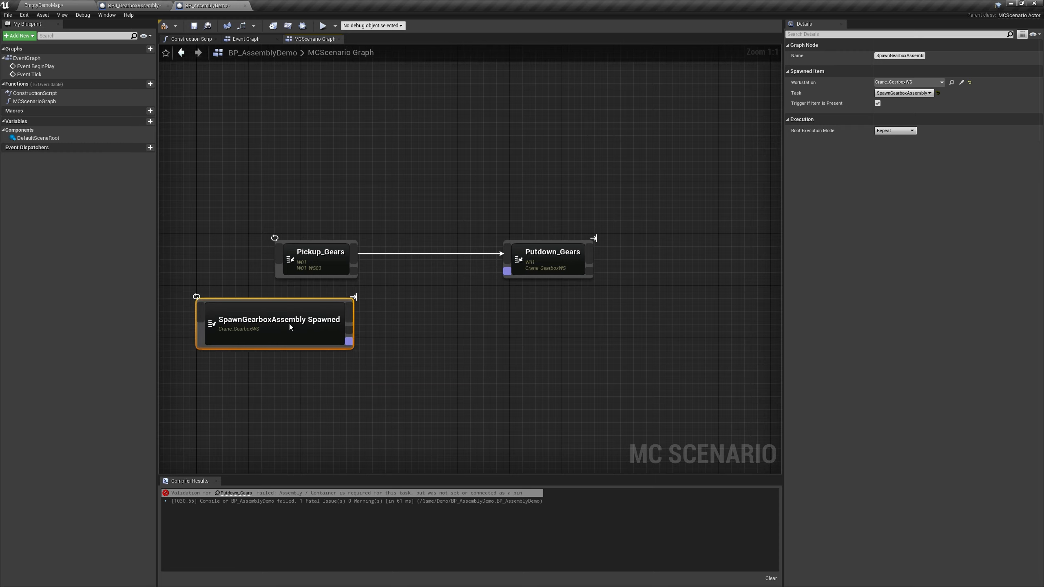
Connect the spawned assembly's item and execution outputs to Putdown_Gears, and tidy the node positions.
left_click_drag(352, 341, 508, 271)
left_click(512, 270)
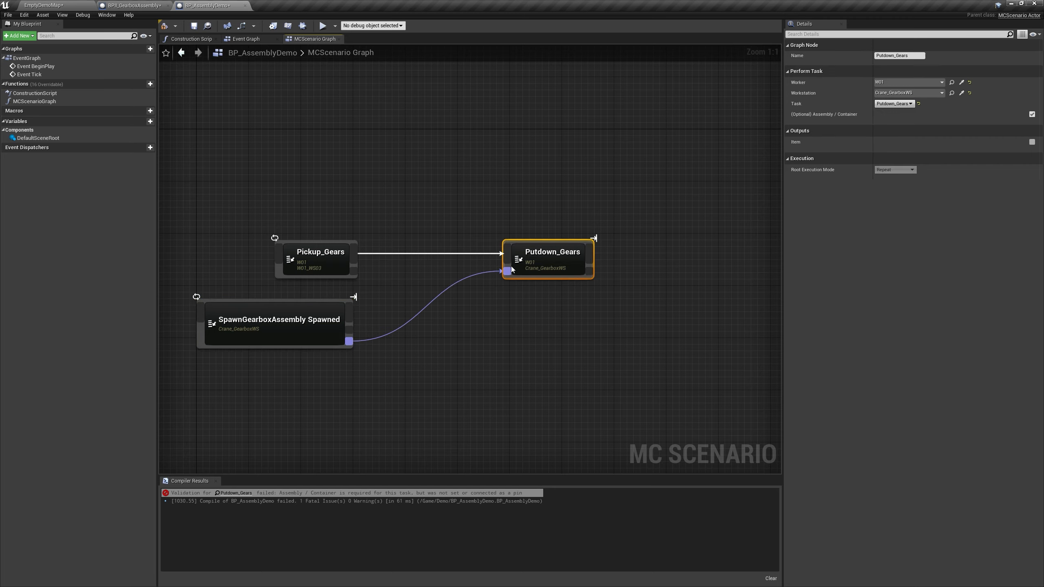
left_click_drag(351, 315, 505, 254)
left_click_drag(303, 332, 310, 325)
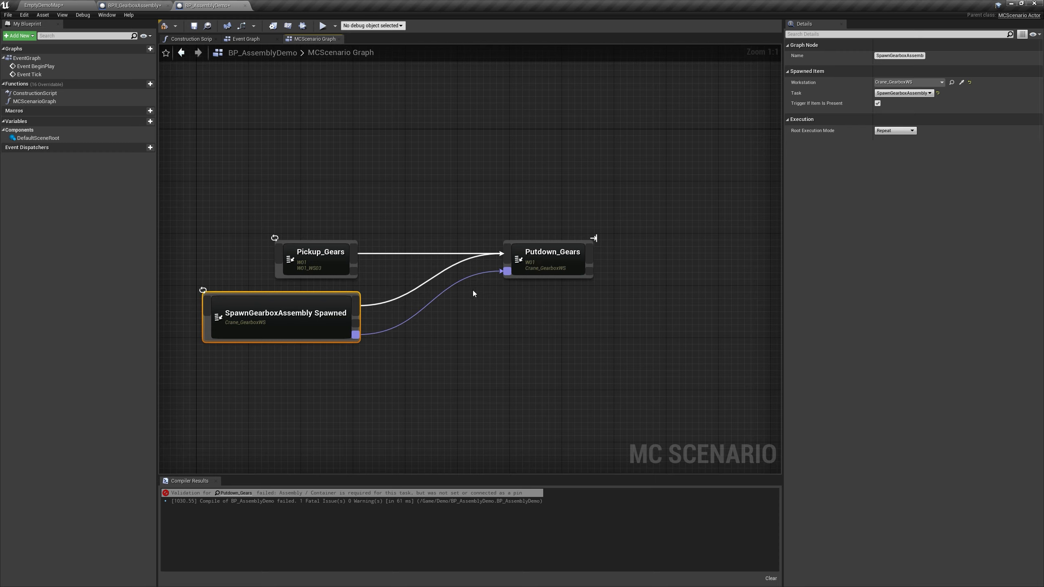
left_click_drag(338, 312, 331, 309)
left_click_drag(547, 260, 512, 258)
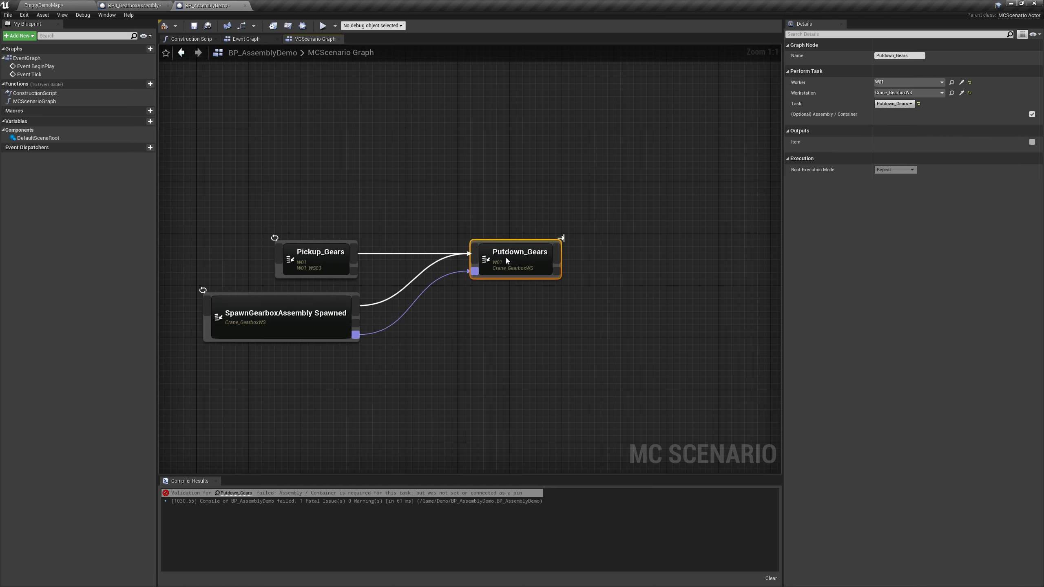
Return to the EmptyDemoMap level and try to play it in the editor.
left_click(60, 4)
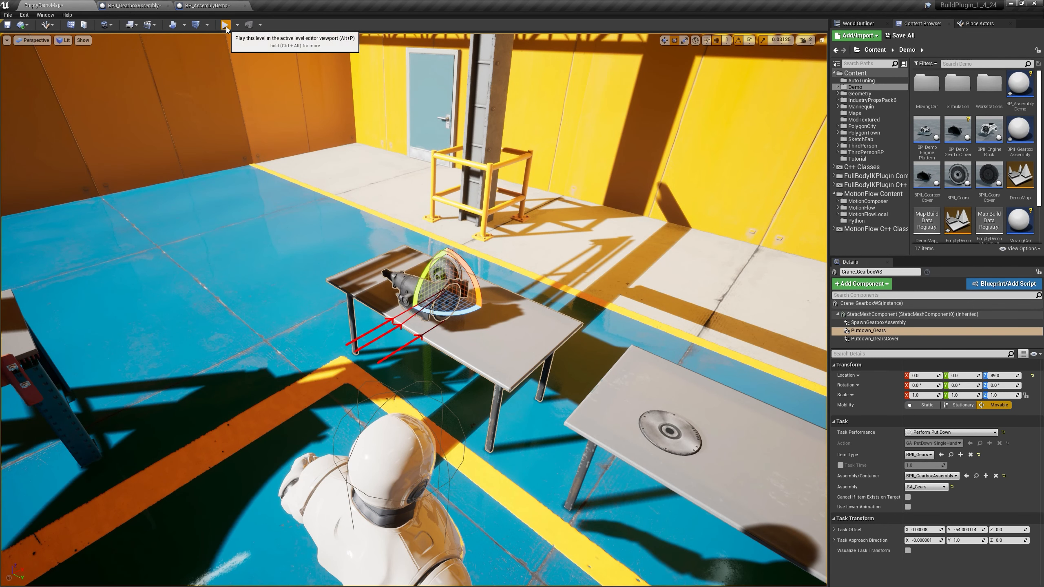
left_click(227, 26)
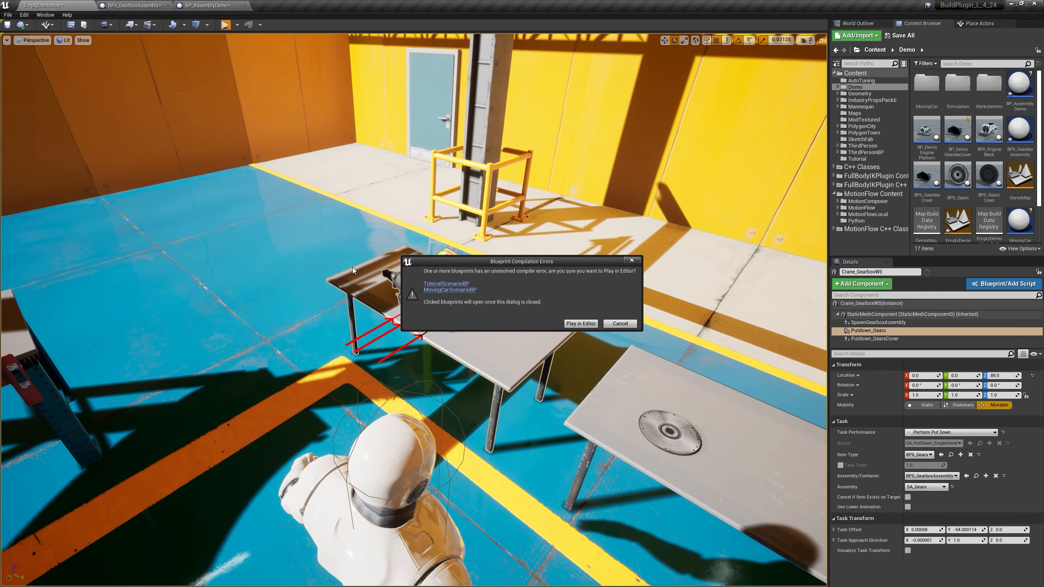
left_click(620, 324)
scroll(984, 198, "down", 2)
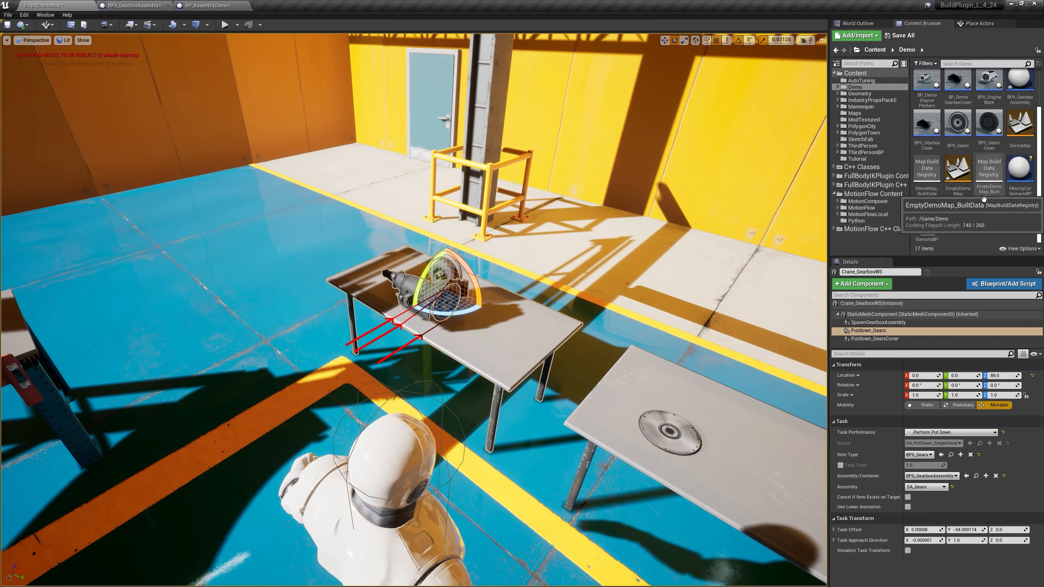
Delete the BP_MCDynamicWorkstation actor with the car chassis preview from the far end of the level.
right_click_drag(532, 233, 708, 192)
key("w")
left_click(508, 188)
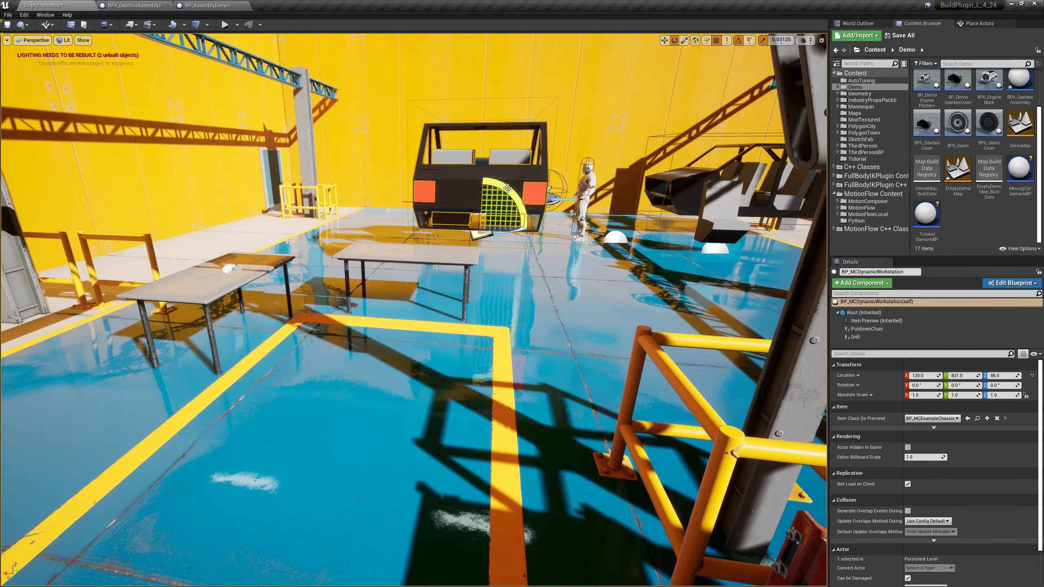
key("Delete")
left_click(639, 364)
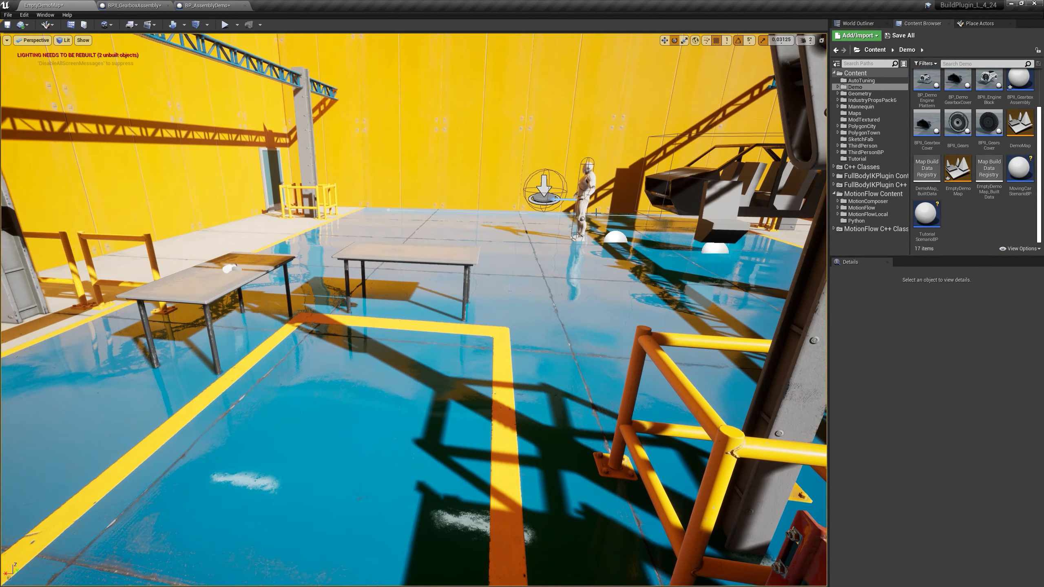
Delete the MCAICharacter worker at the far end of the level and the white dome actor beside it.
left_click(581, 198)
key("Delete")
left_click(640, 407)
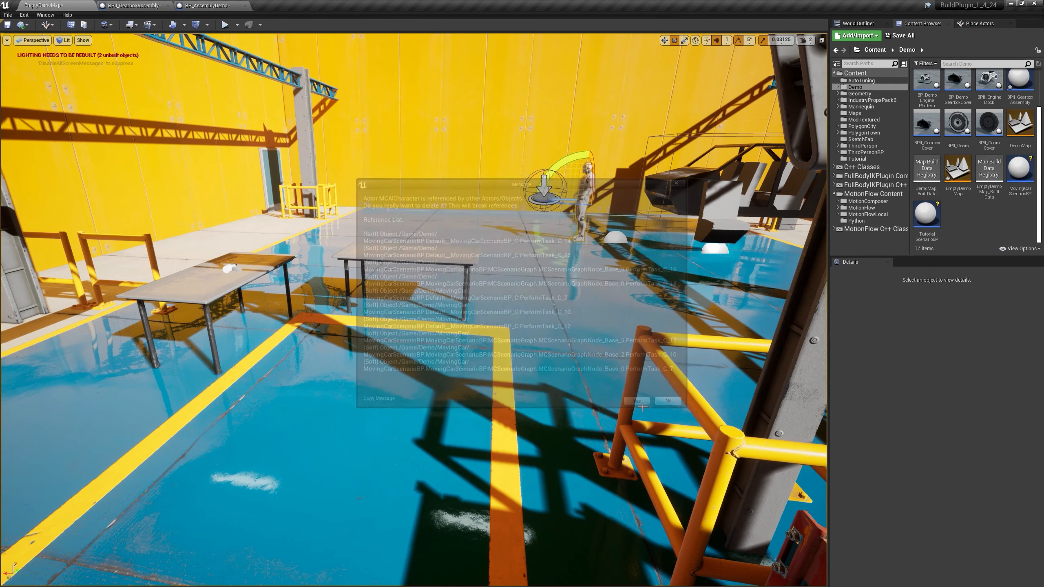
left_click(616, 238)
key("Delete")
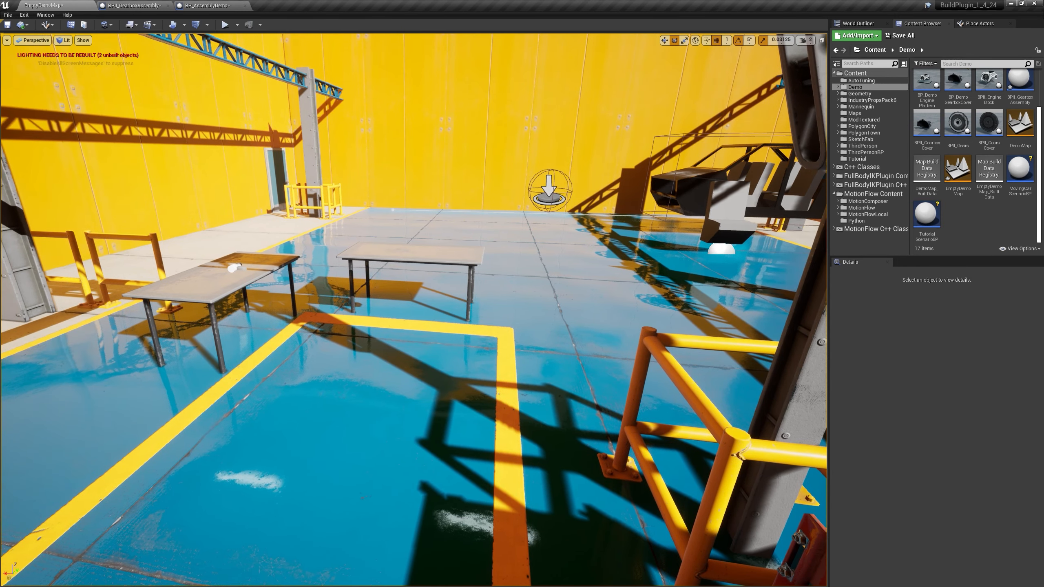
Delete the remaining black vehicle prop and the ChairWorkstation actor, accepting the broken references.
left_click(715, 229)
key("Delete")
left_click(636, 374)
left_click(722, 247)
left_click(723, 254)
key("Delete")
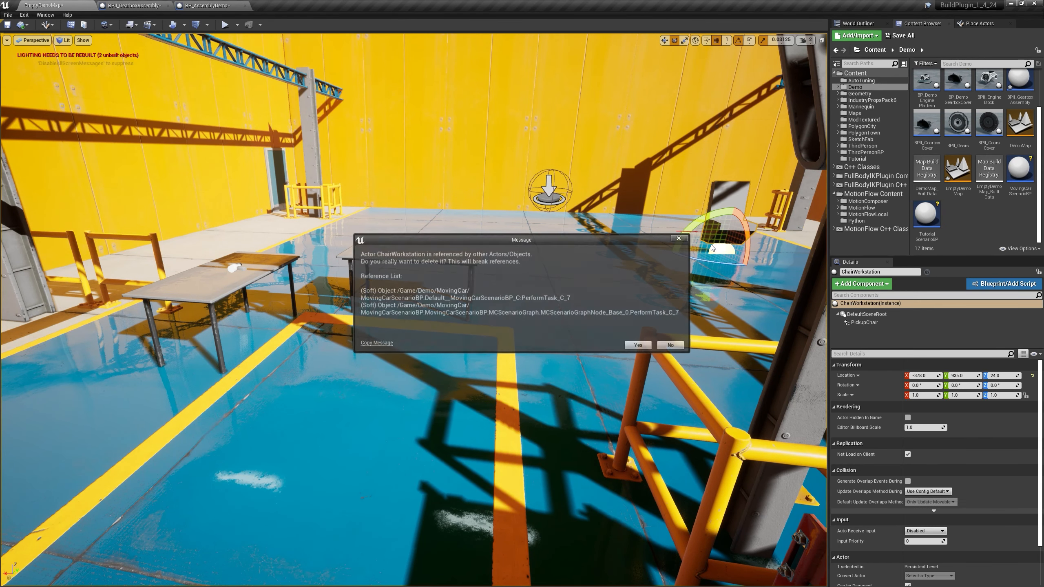
left_click(635, 348)
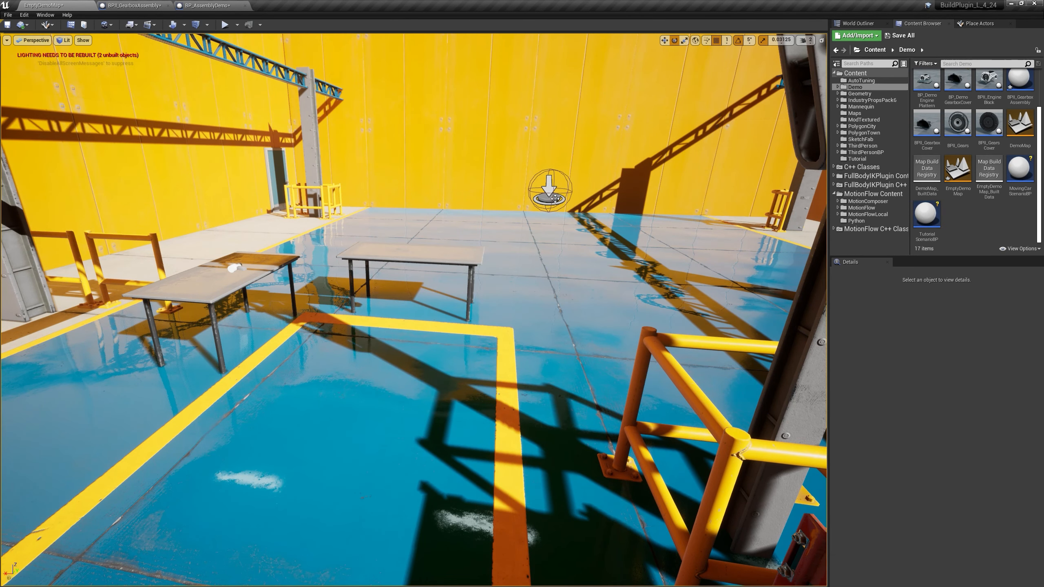
Delete the actor marked with a down-arrow icon near the far wall.
left_click(555, 198)
key("Delete")
left_click(643, 346)
Delete MovingCarScenarioBP and force-delete TutorialScenarioBP from the Demo folder.
right_click_drag(642, 345, 514, 350)
left_click(1020, 173)
key("Delete")
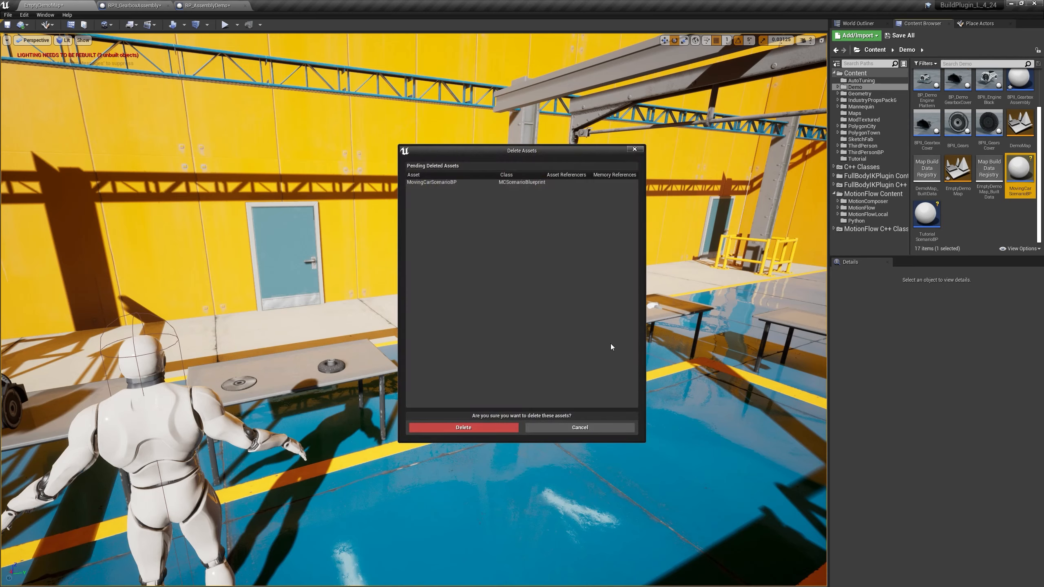
left_click(489, 422)
right_click_drag(489, 420, 420, 420)
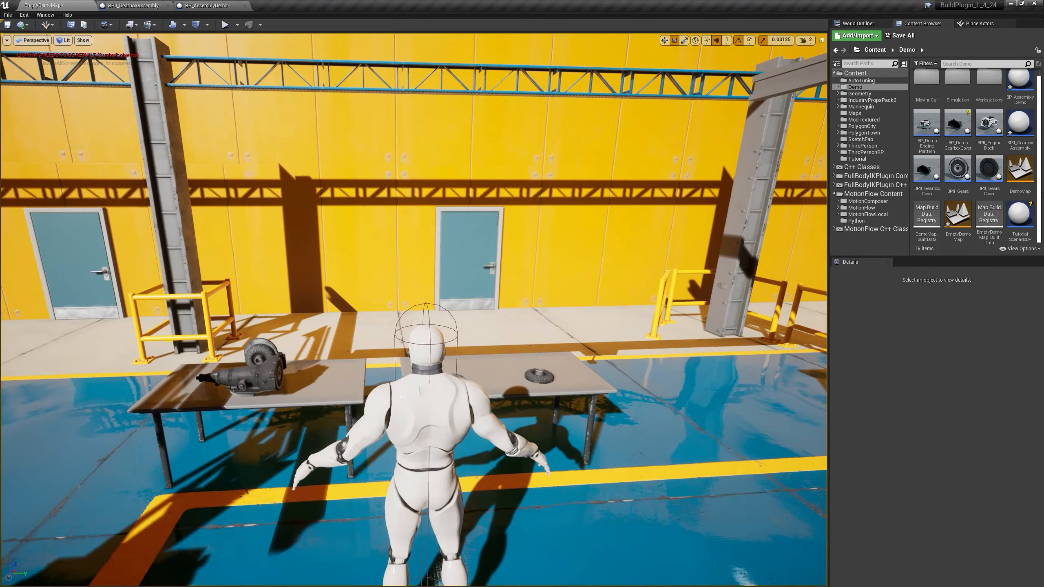
left_click(1017, 225)
key("Delete")
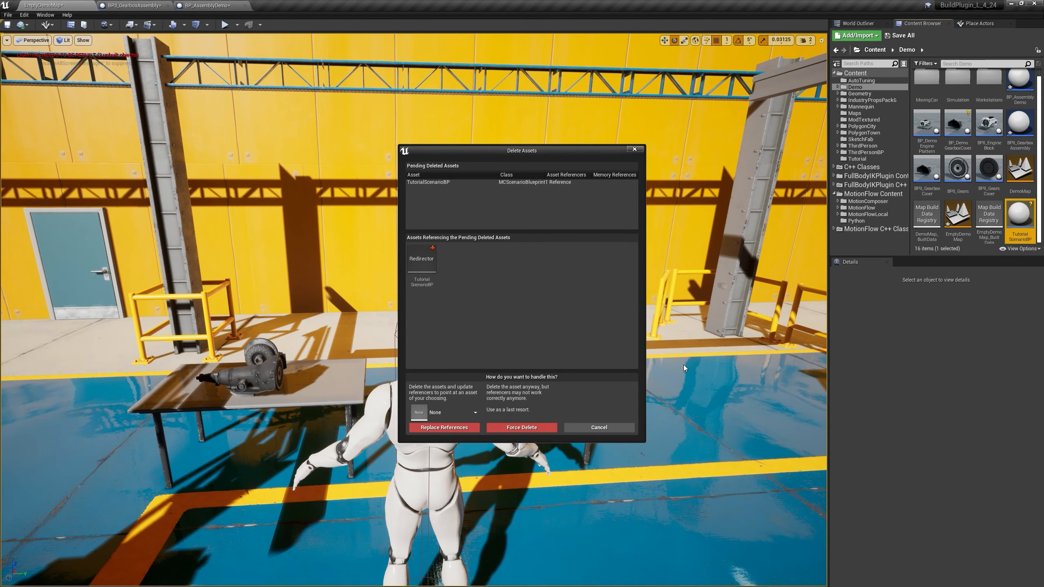
left_click(510, 428)
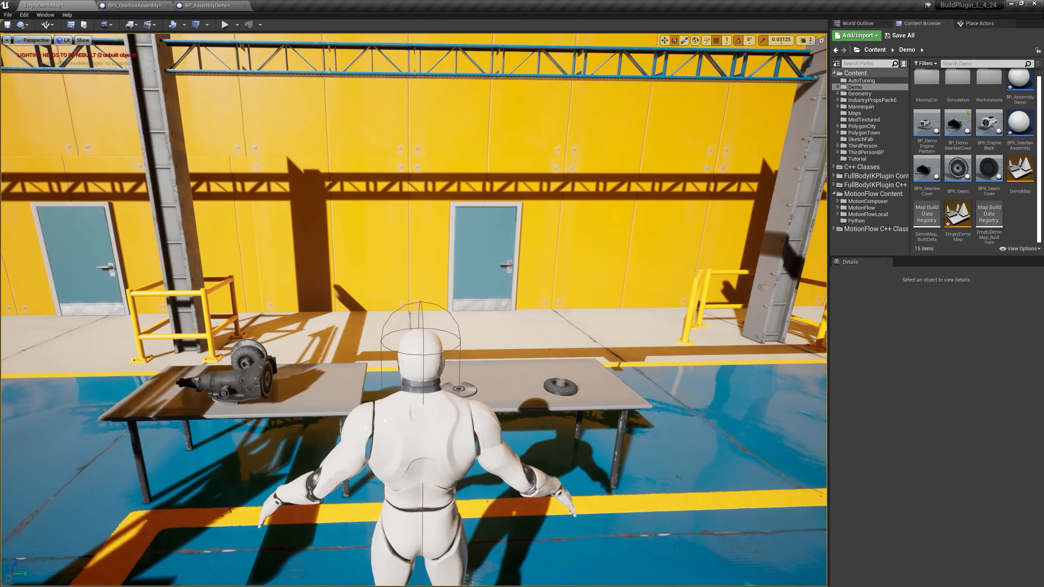
Fix up the redirectors in the Demo content folder.
right_click(855, 87)
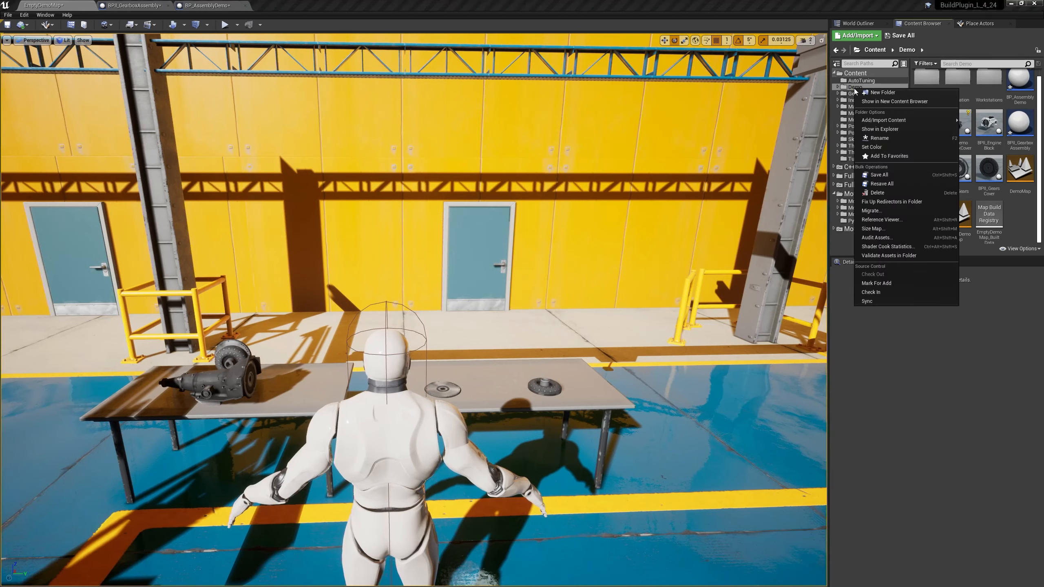
left_click(853, 88)
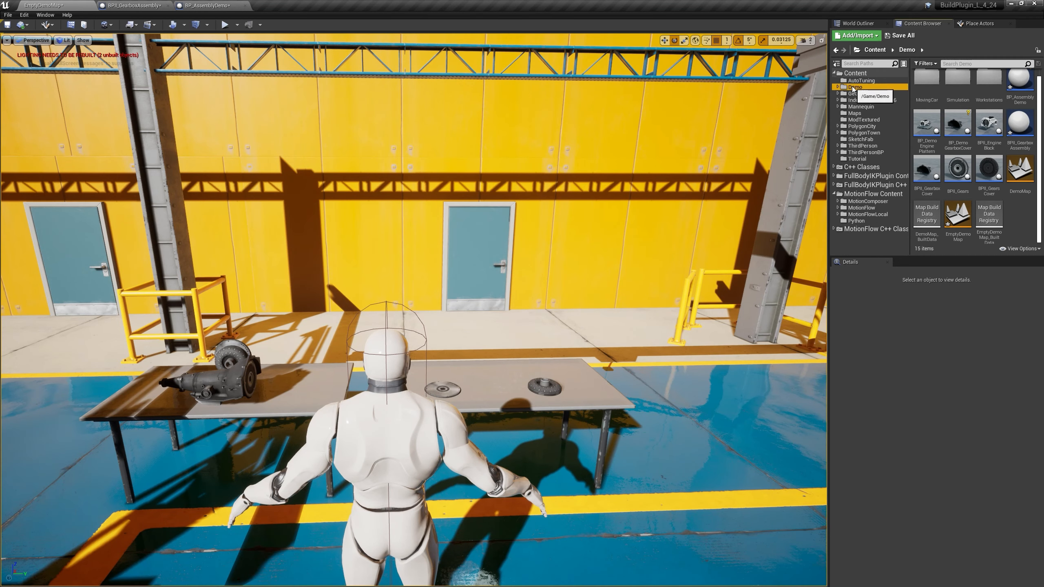
right_click(853, 88)
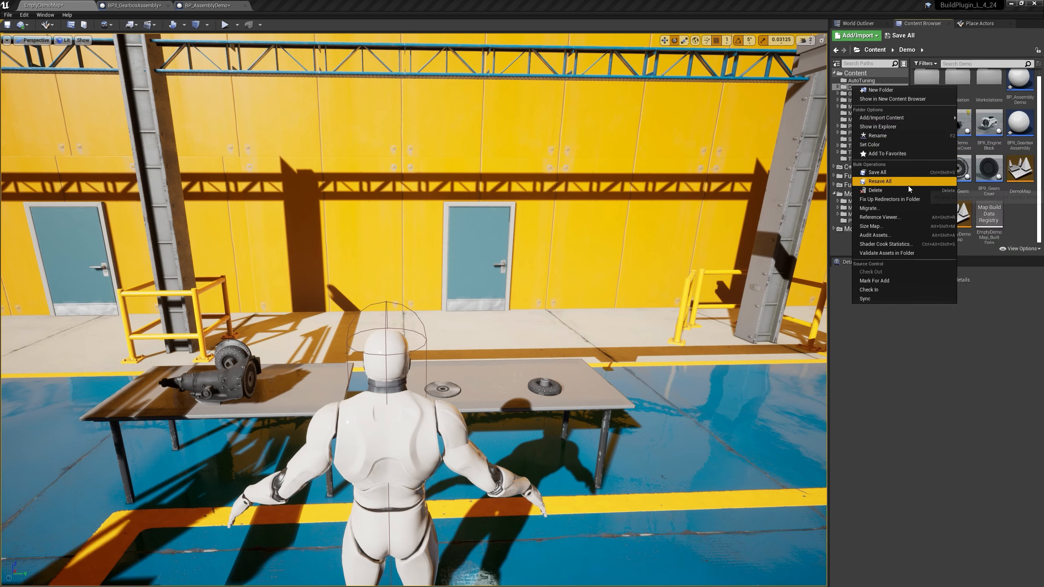
left_click(884, 200)
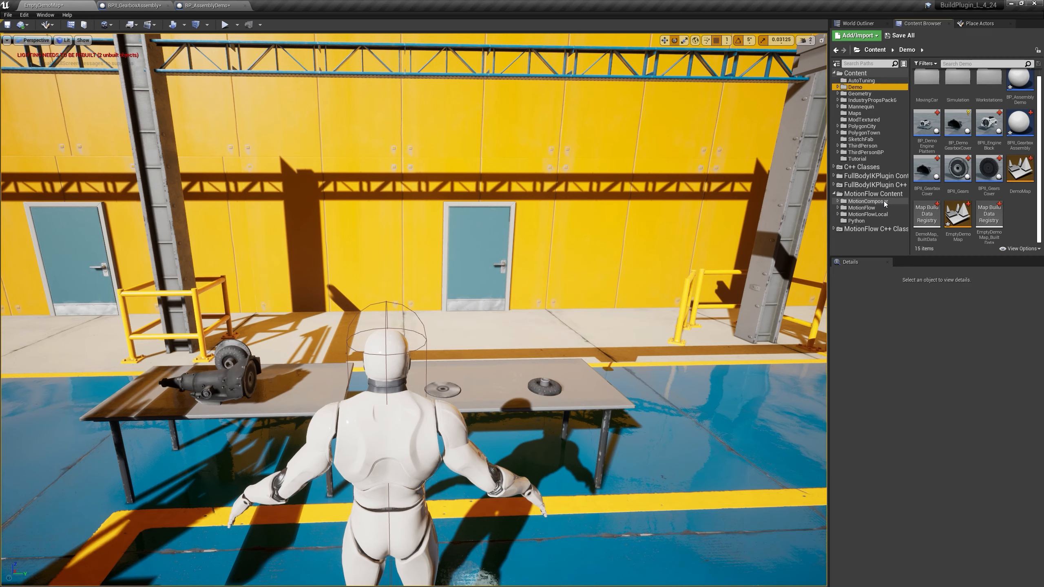
Play the level to check how the worker behaves, and stop the play session.
left_click(225, 24)
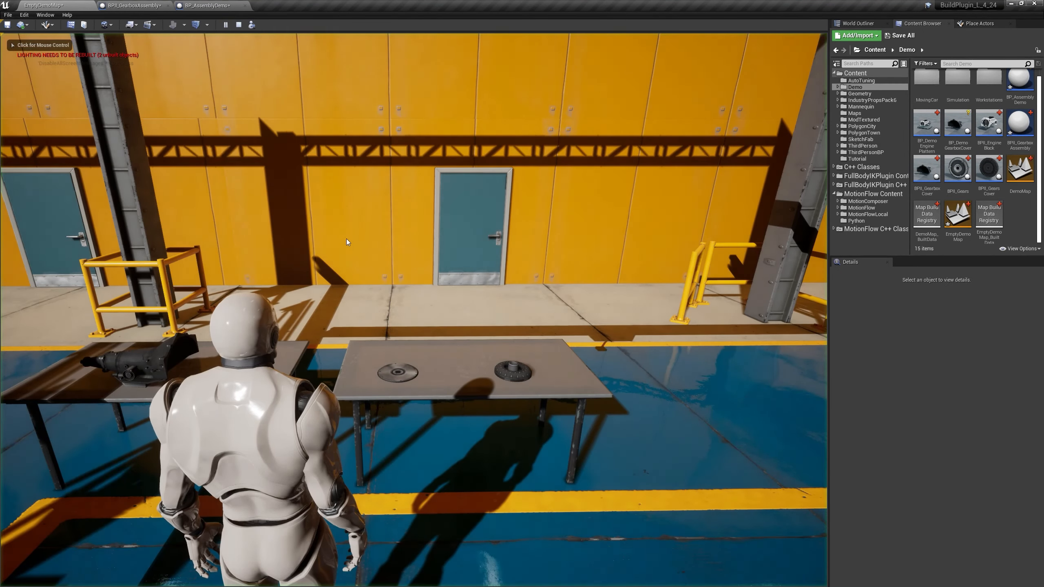
left_click(341, 197)
scroll(342, 197, "down", 5)
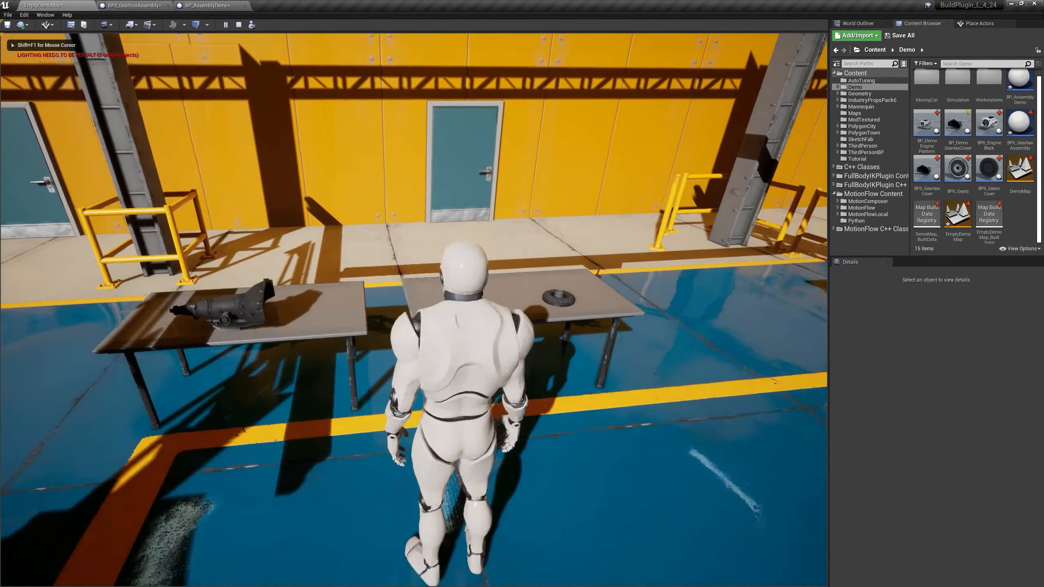
scroll(342, 197, "up", 3)
key("Escape")
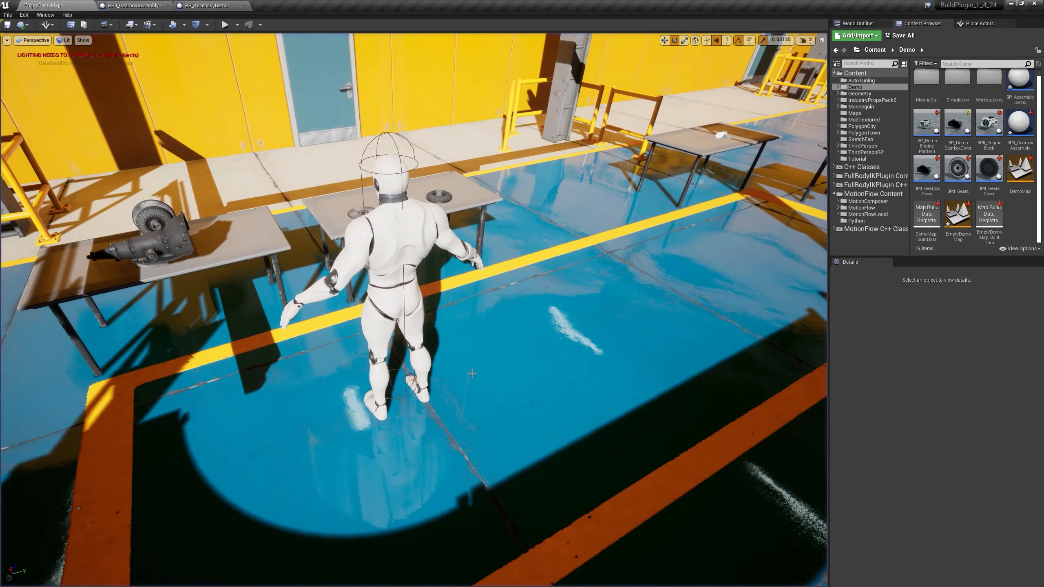
Place BP_AssemblyDemo on the blue floor beside the worker and test-play the level.
scroll(987, 144, "up", 1)
left_click_drag(1021, 86, 559, 270)
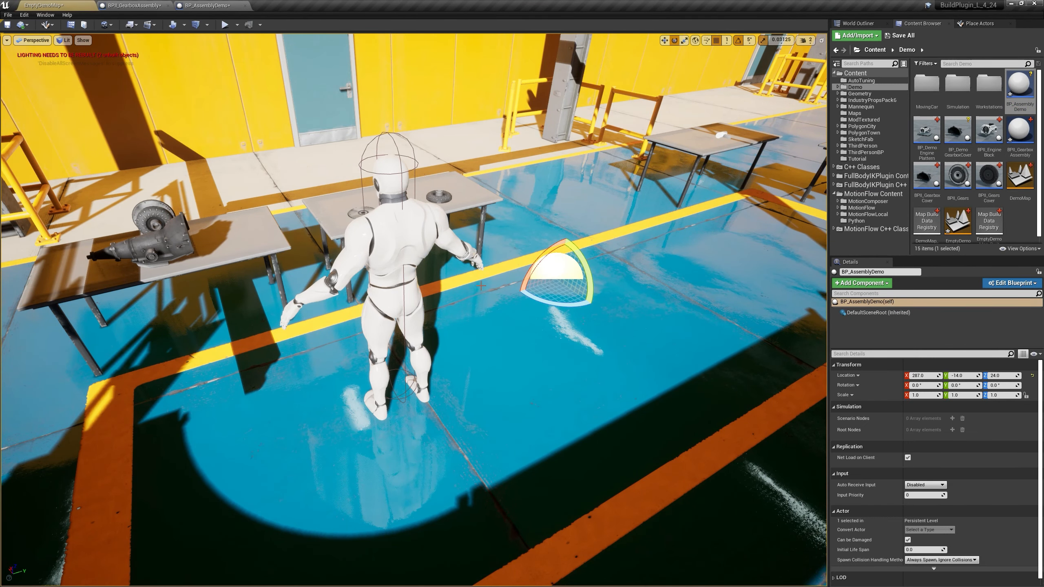
left_click(225, 24)
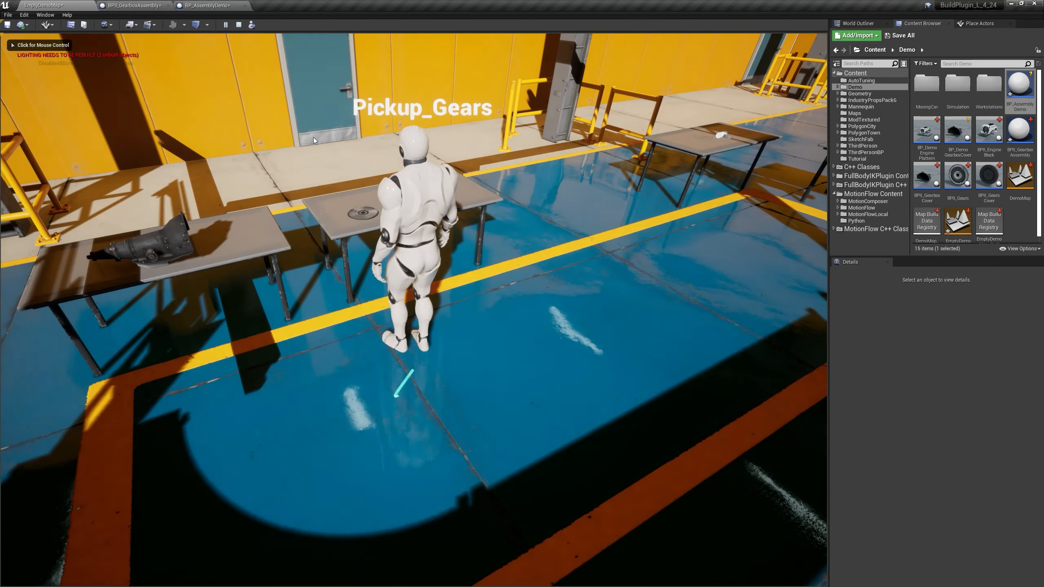
left_click(313, 137)
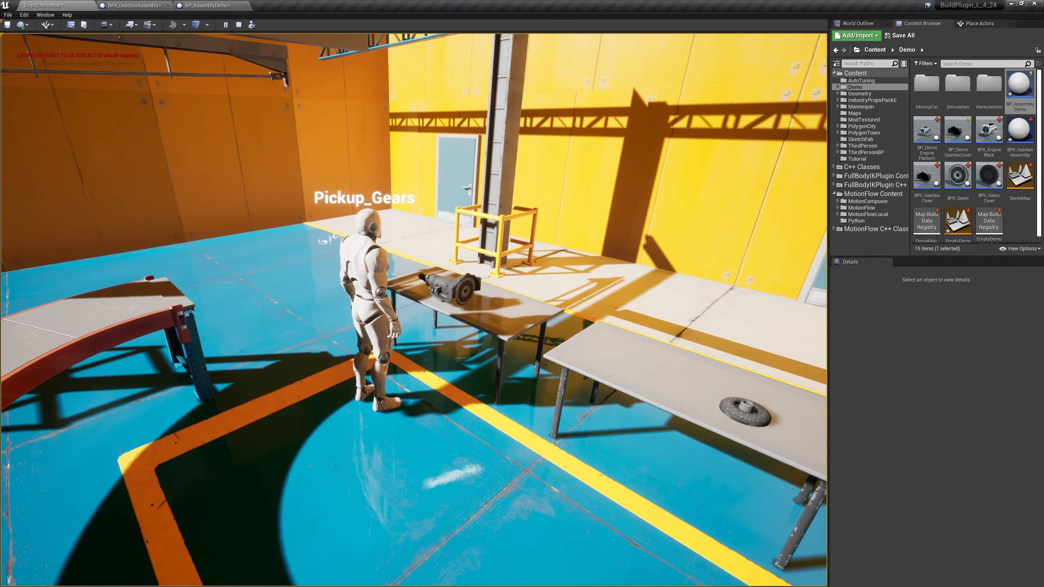
key("Escape")
Edit the right-hand tool placement of BPII_Gears, moving the gear disc into the grip of the mannequin's right hand.
right_click_drag(421, 338, 485, 349)
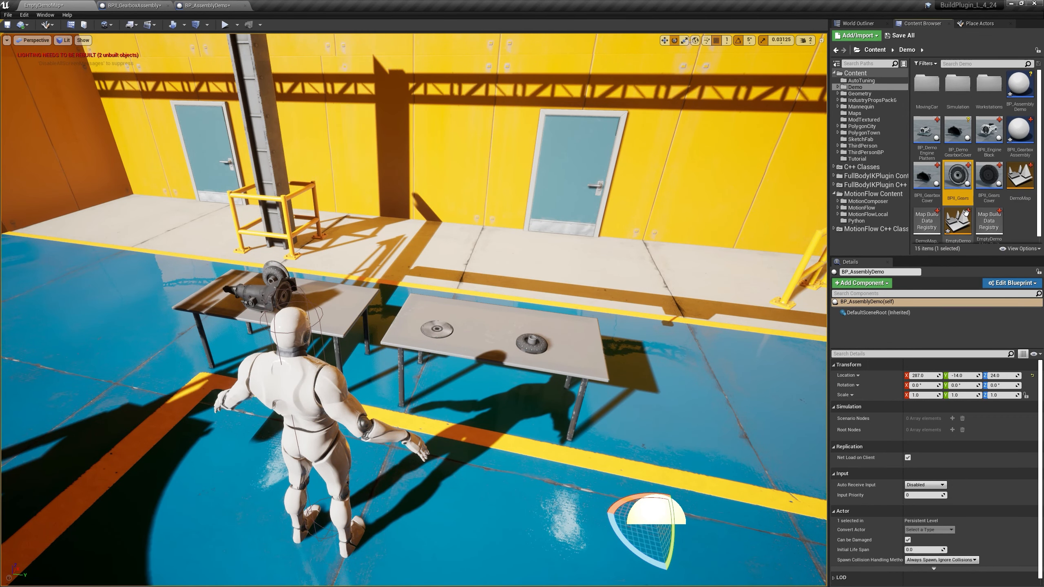
right_click(960, 180)
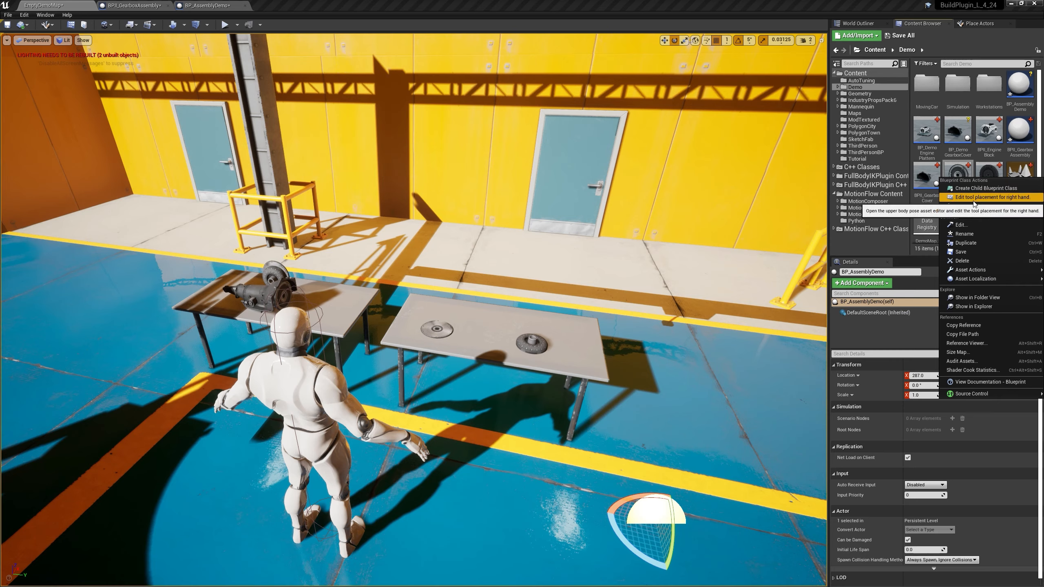
left_click(974, 199)
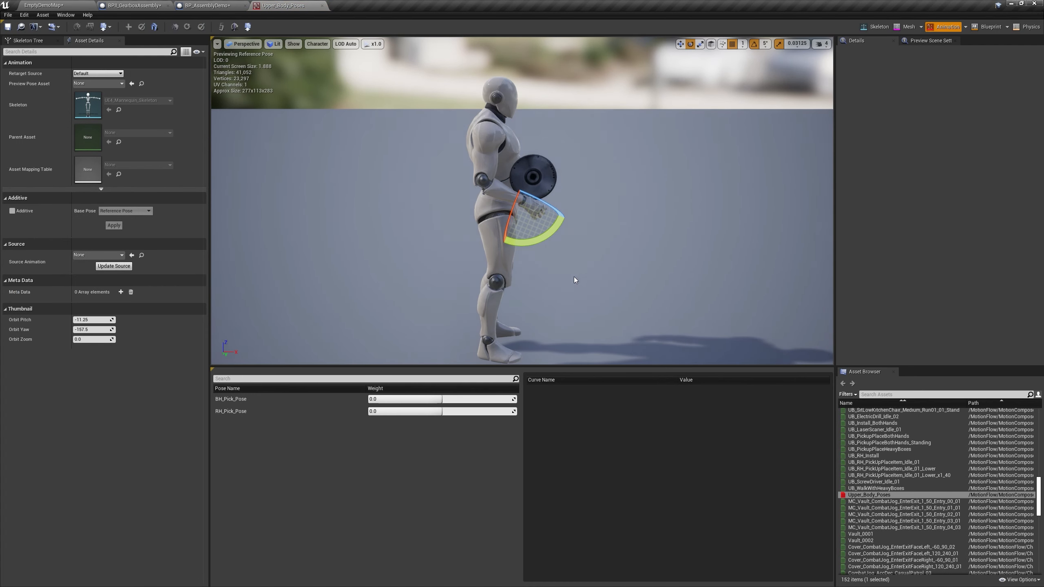
right_click_drag(575, 277, 473, 261)
key("w")
left_click_drag(493, 213, 513, 245)
right_click_drag(428, 232, 461, 233)
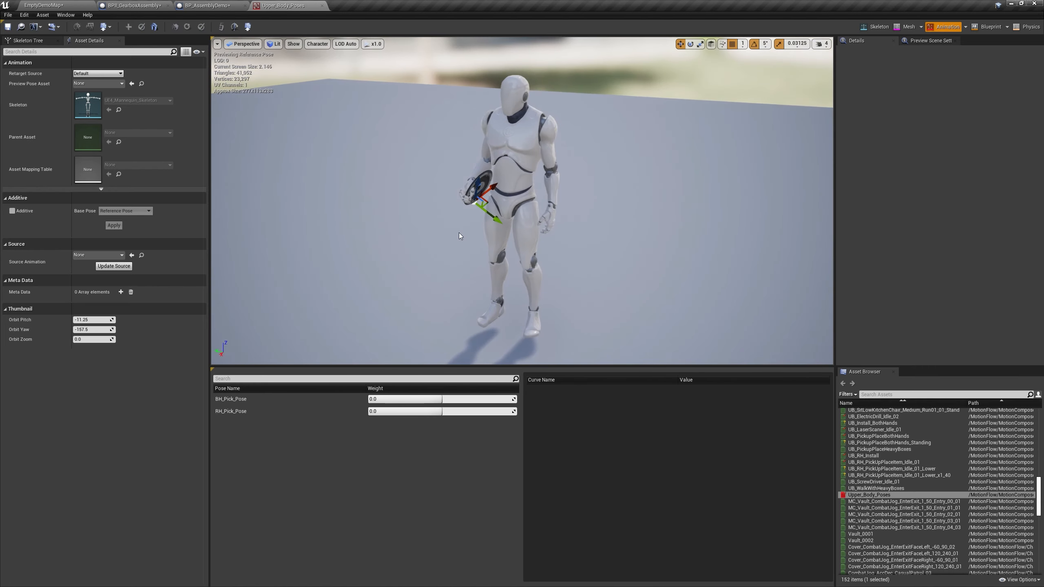
left_click_drag(491, 189, 485, 226)
right_click_drag(465, 238, 668, 240)
mouse_move(654, 243)
left_mouse_down()
mouse_move(657, 228)
mouse_move(640, 240)
mouse_move(654, 233)
left_mouse_up()
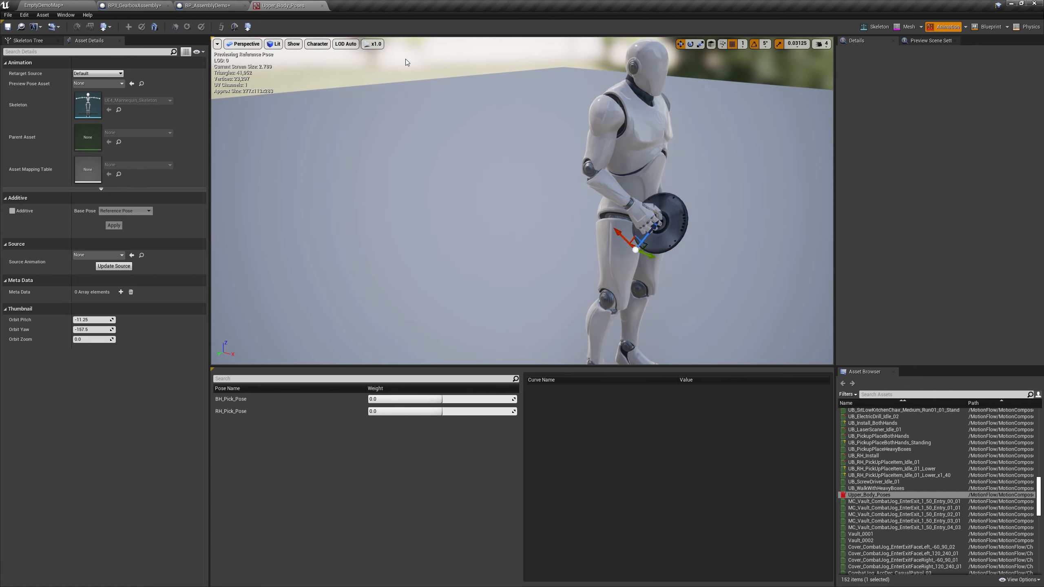
Save the right-hand tool placement, close the Upper_Body_Poses editor and save the BPII_Gears blueprint.
left_click(247, 28)
left_click(321, 6)
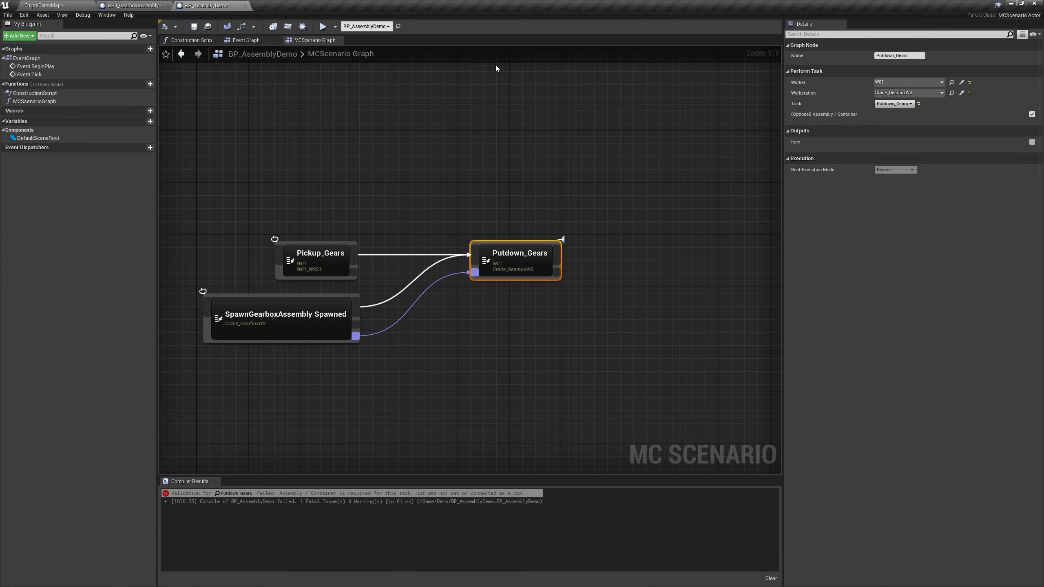
left_click(69, 3)
right_click(966, 184)
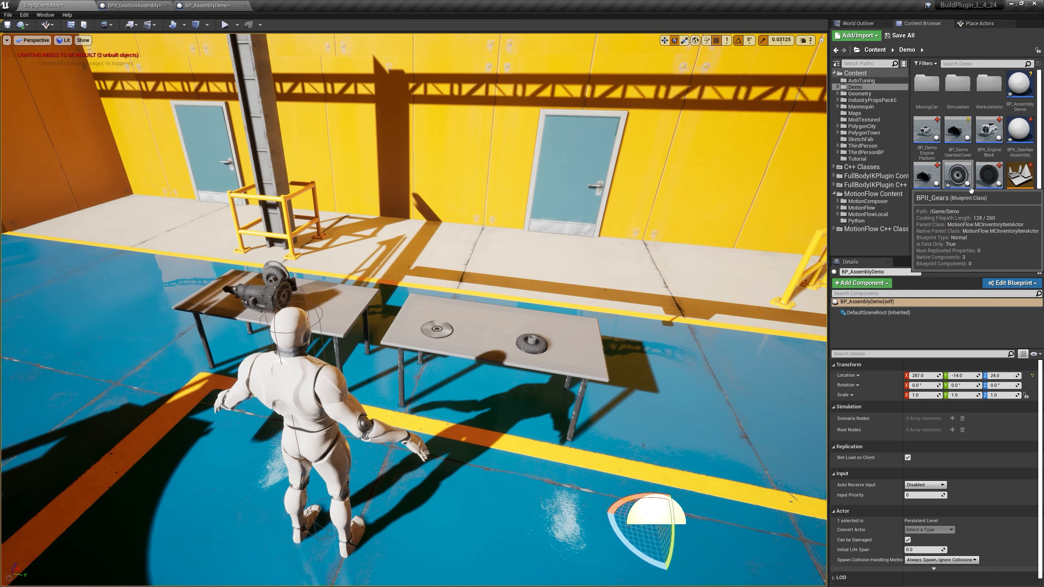
left_click(960, 259)
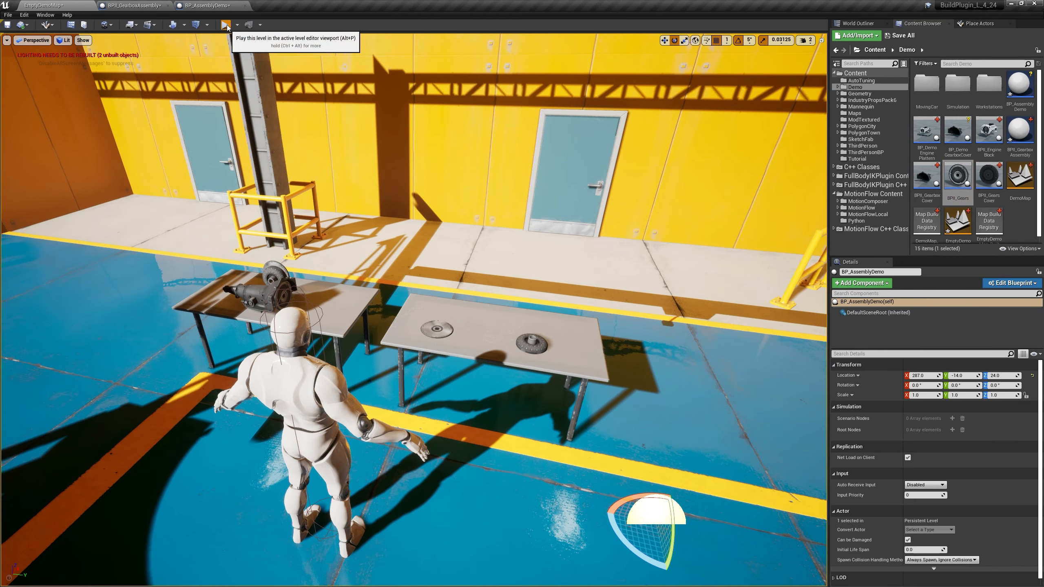
Play the level to check how the worker holds and carries the gears, and stop the session.
left_click(225, 24)
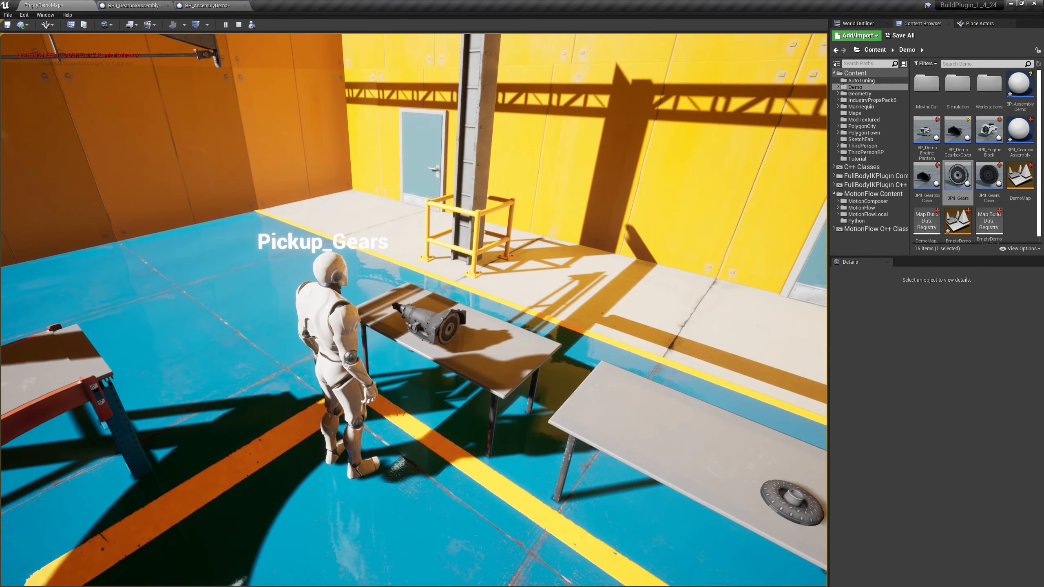
key("Escape")
right_click_drag(414, 310, 493, 310)
key("d")
mouse_move(493, 374)
right_mouse_down()
mouse_move(506, 373)
mouse_move(493, 374)
right_mouse_up()
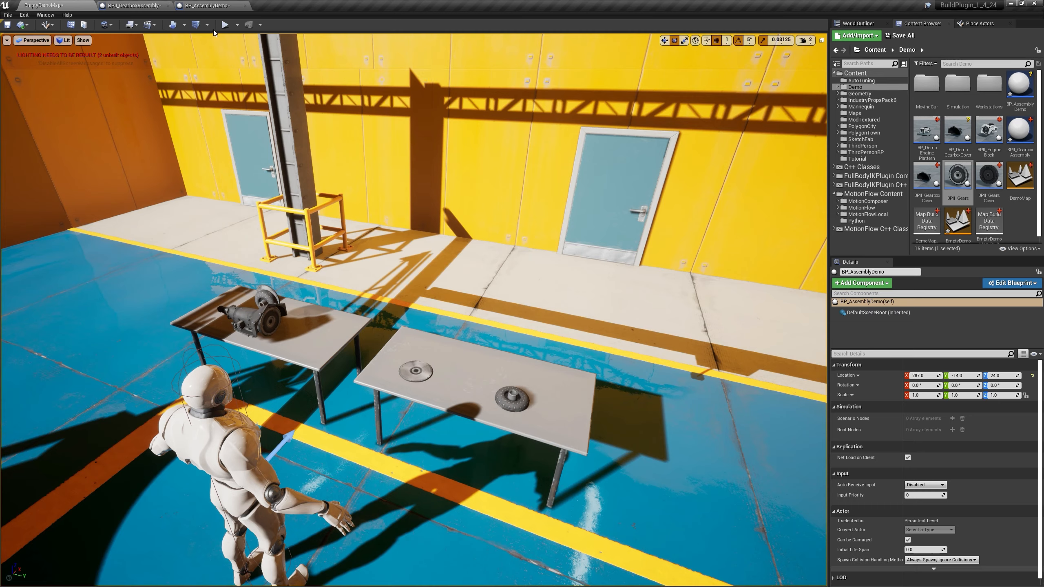
In the BP_AssemblyDemo scenario graph, chain a copy of Pickup_Gears after Putdown_Gears with its task set to Pickup_GearsCover.
left_click(197, 5)
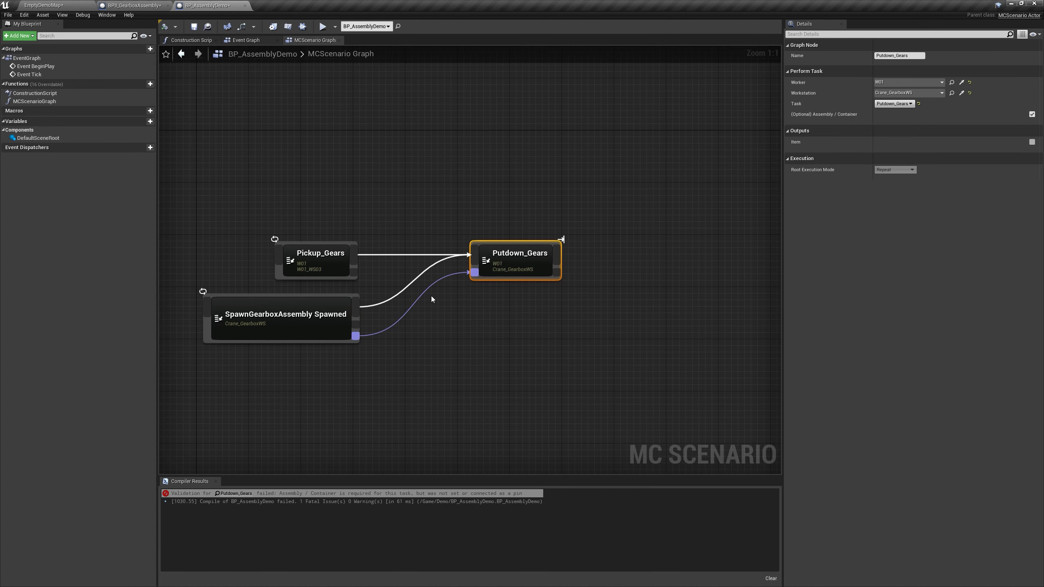
right_click(539, 266)
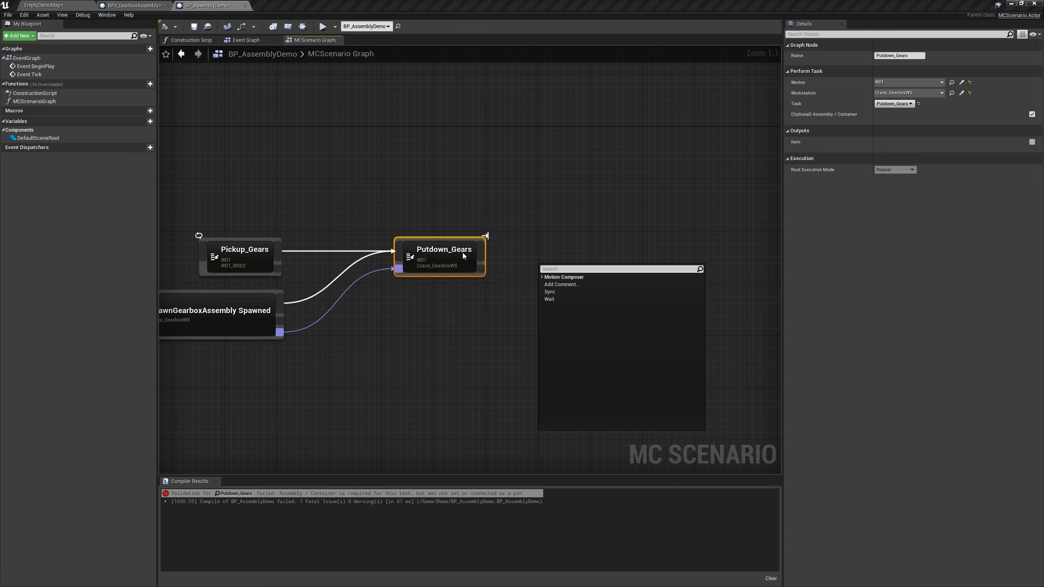
left_click(215, 257)
key("ctrl+c")
key("ctrl+v")
left_click_drag(582, 277, 556, 261)
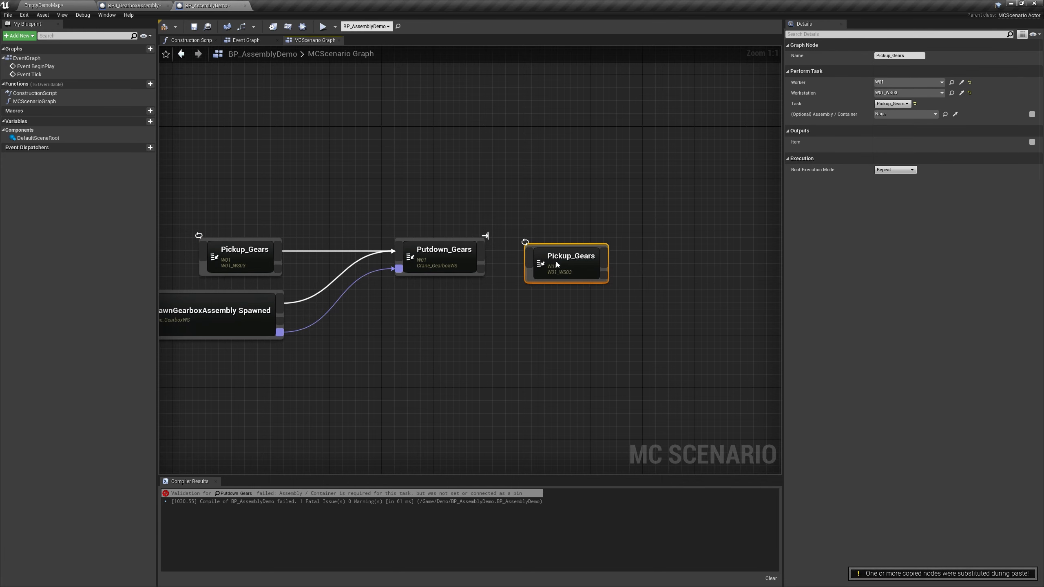
left_click_drag(482, 253, 531, 250)
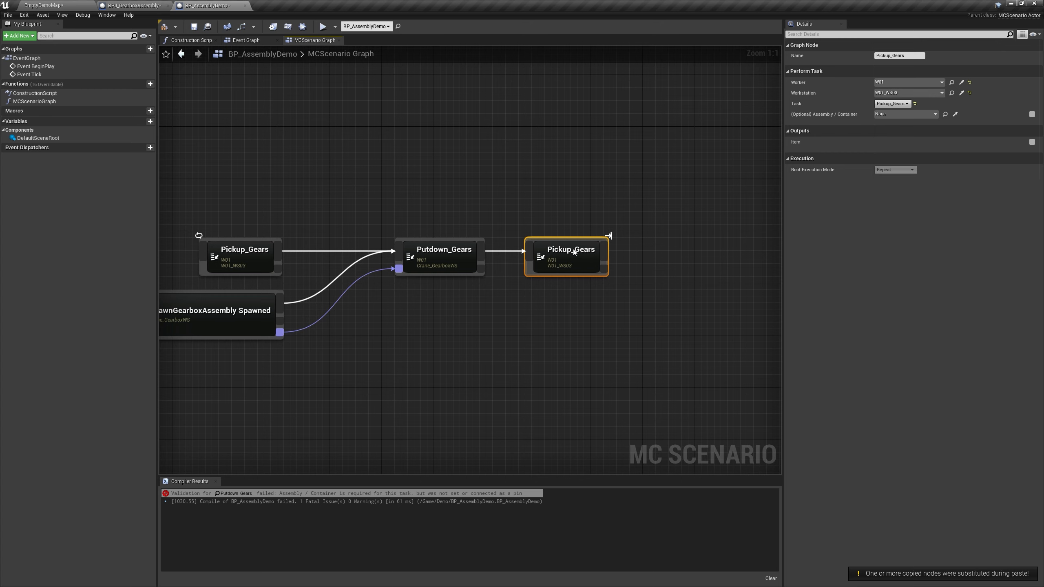
left_click(901, 105)
left_click(897, 123)
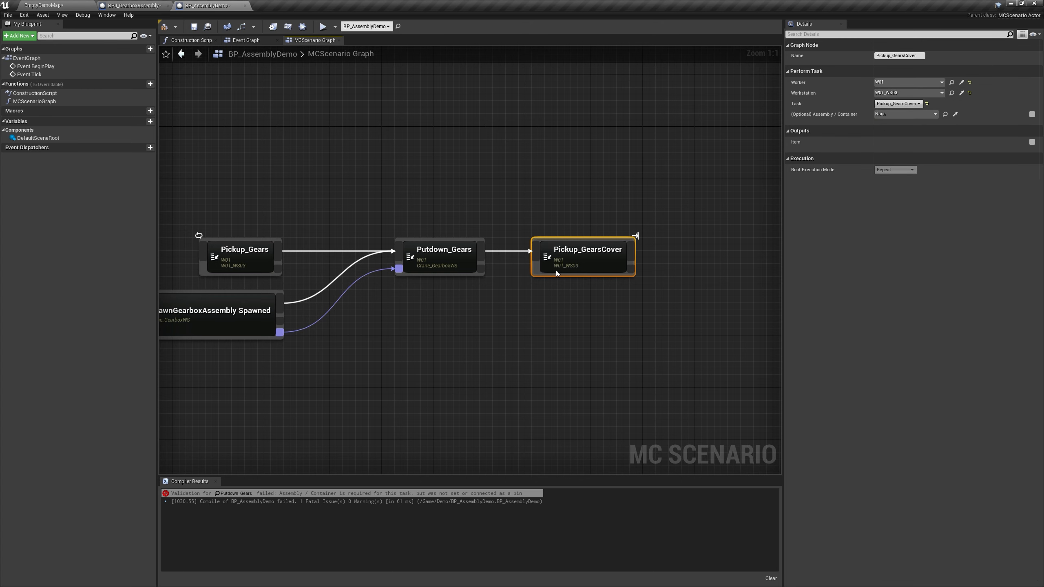
Chain a copy of Putdown_Gears after Pickup_GearsCover and set its task to Putdown_GearsCover.
right_click_drag(557, 270, 495, 265)
left_click(380, 262)
key("ctrl+v")
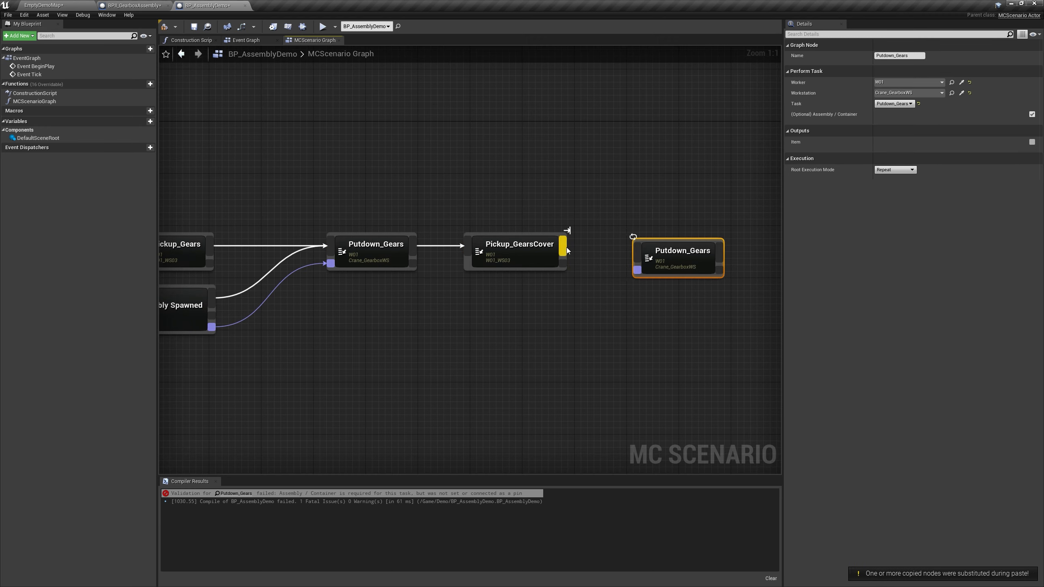
left_click_drag(625, 248, 637, 251)
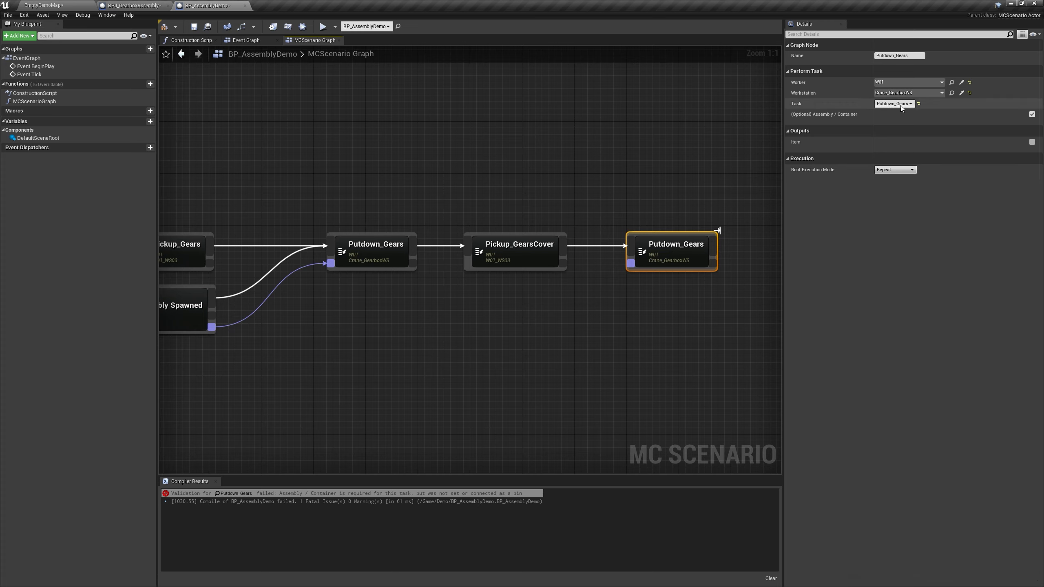
left_click(901, 106)
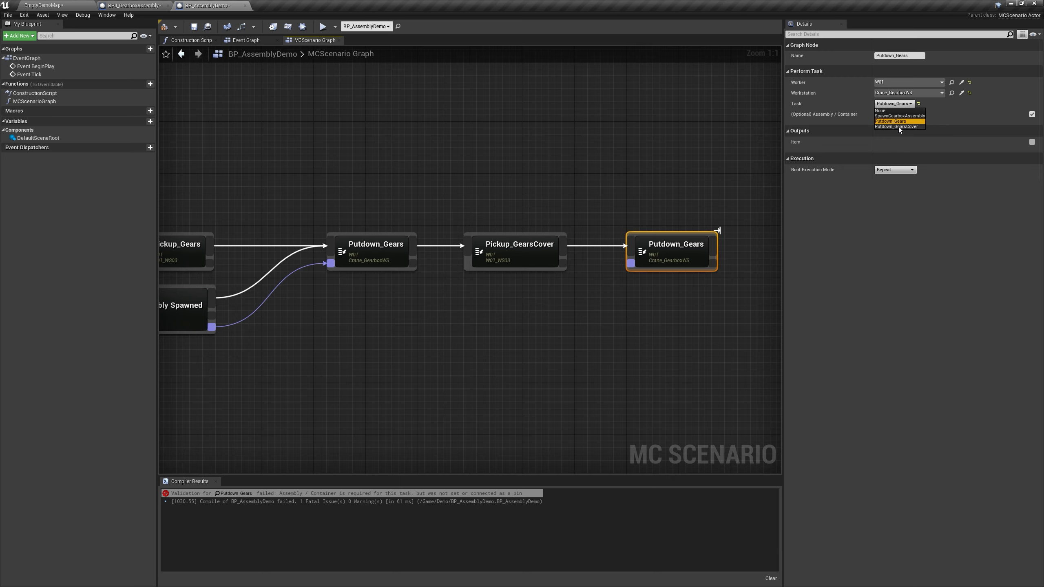
left_click(899, 127)
left_click_drag(675, 262, 673, 260)
Connect the item output of SpawnGearboxAssembly Spawned to the Assembly / Container input of Putdown_GearsCover, and tidy both nodes' positions.
right_click_drag(522, 310, 567, 303)
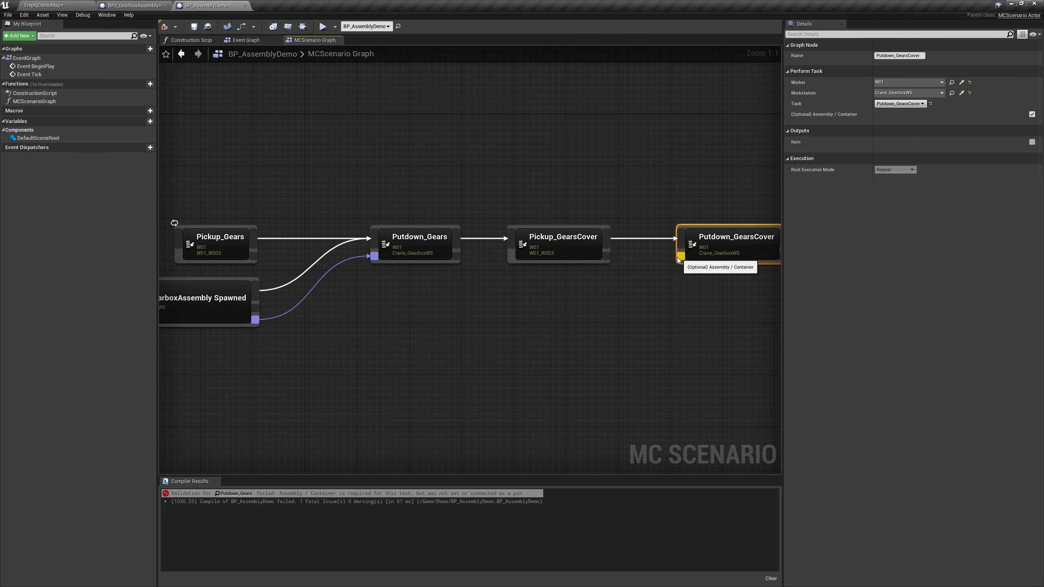
left_click_drag(225, 313, 229, 323)
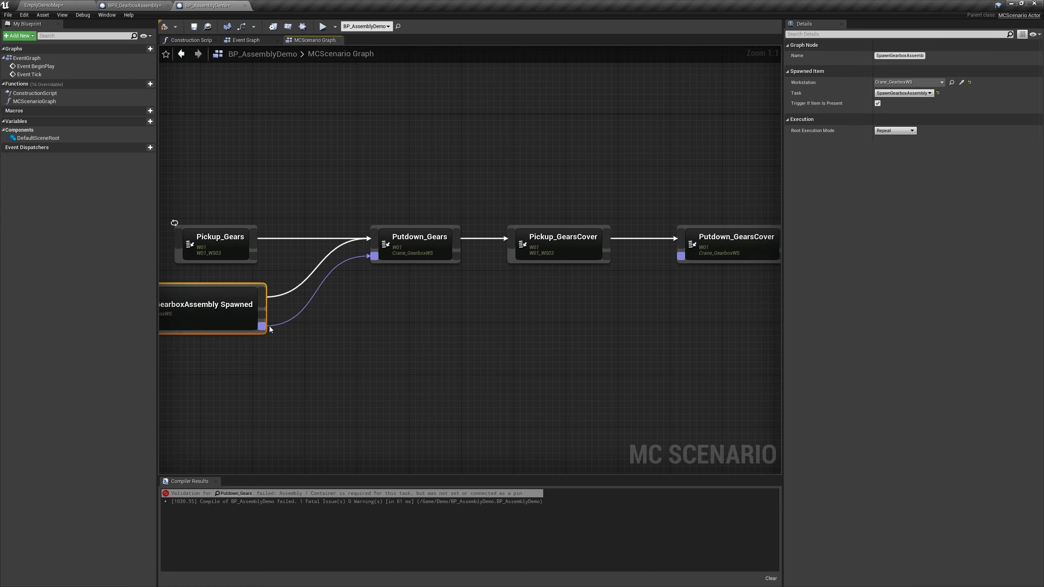
left_click_drag(729, 280, 720, 252)
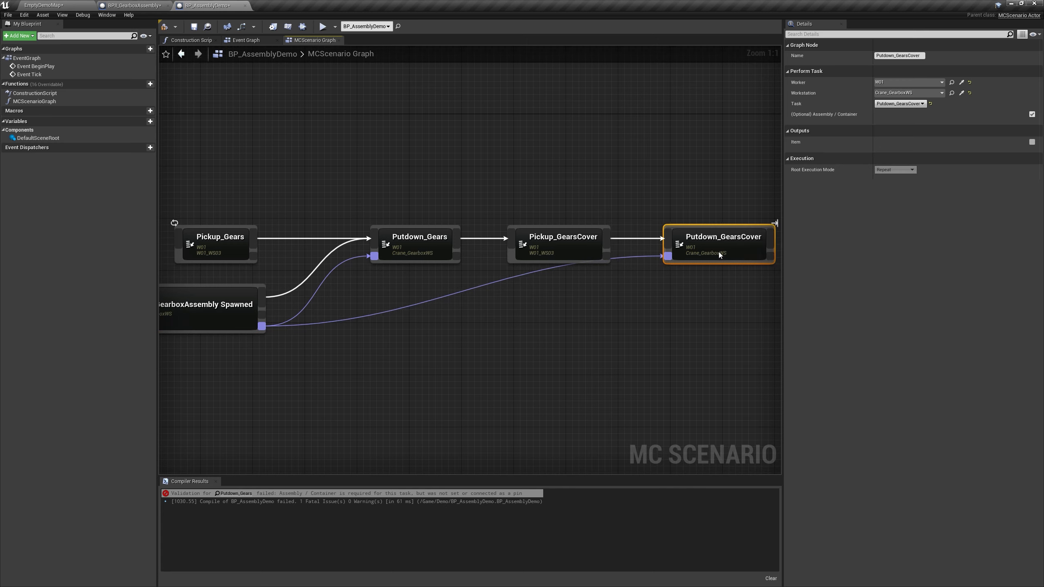
right_click(549, 209)
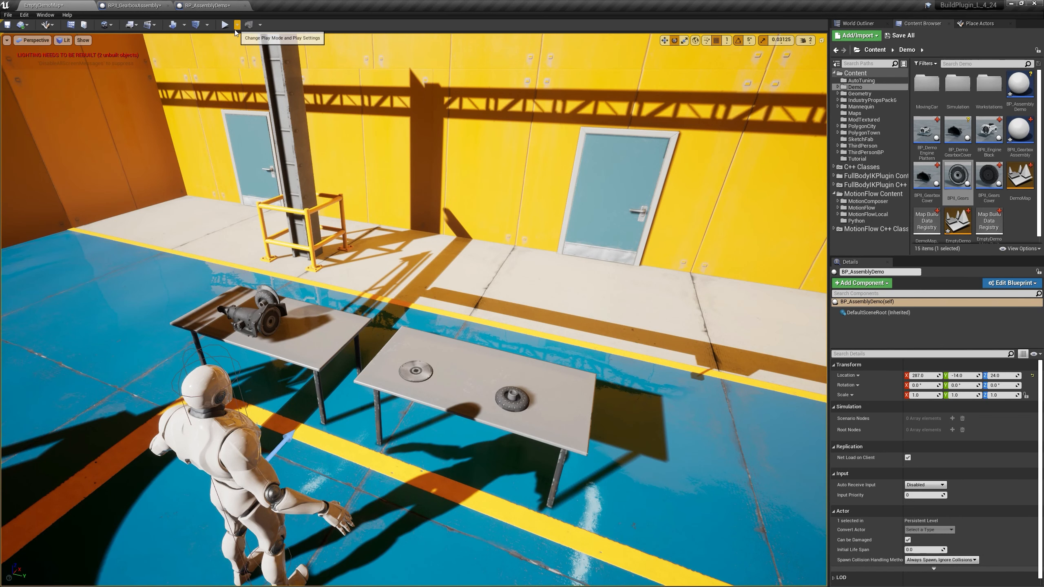
Play the level to check the gears and gears cover sequence, stop it and return to the BP_AssemblyDemo graph.
left_click(225, 26)
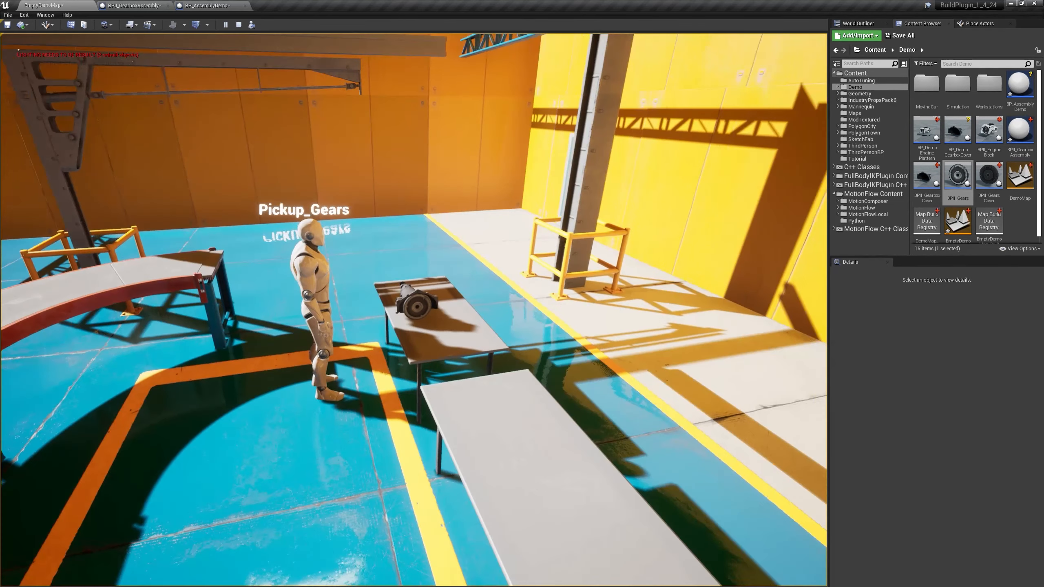
key("Escape")
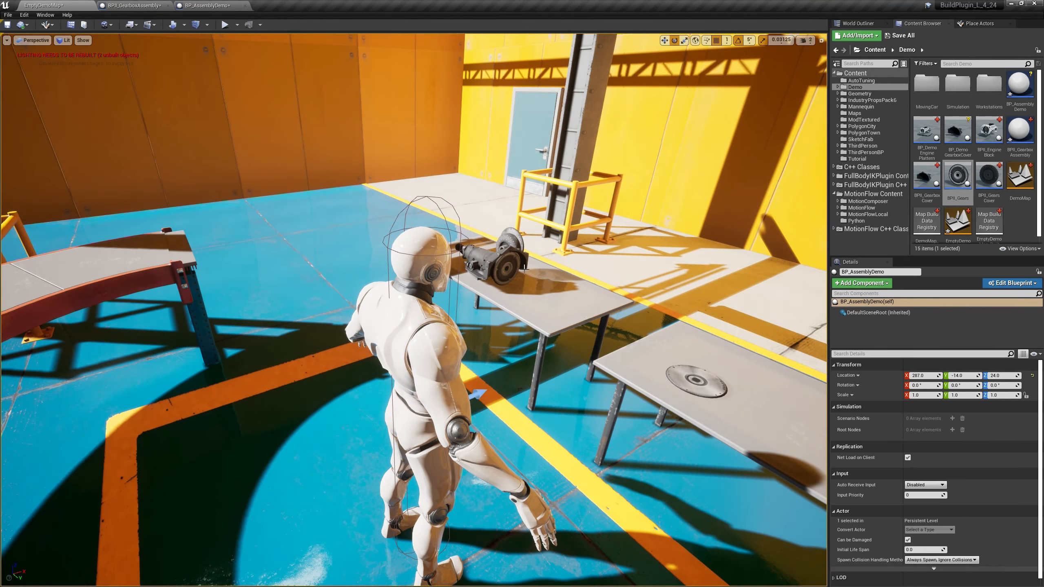
left_click(210, 5)
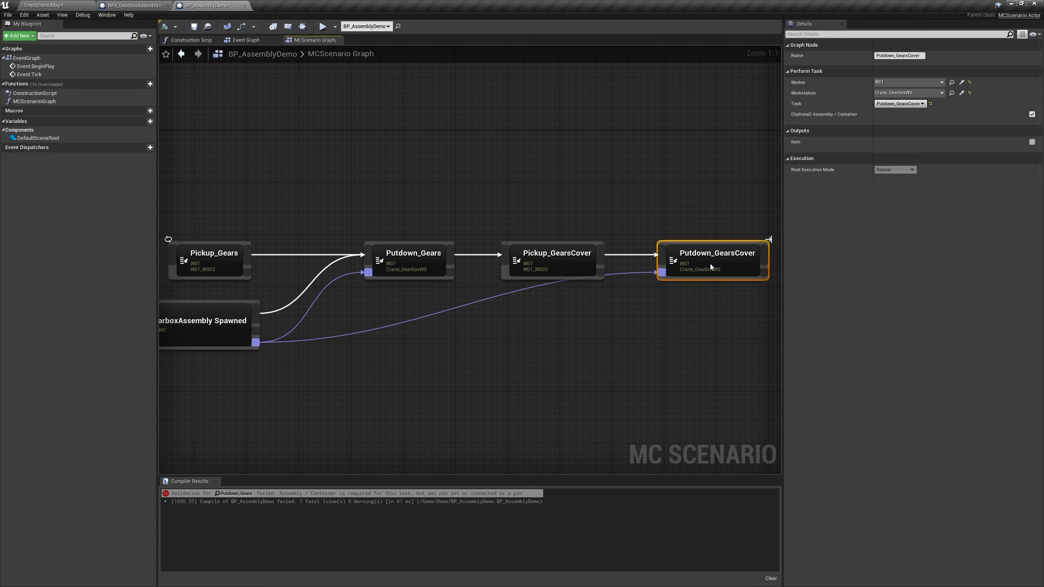
Move Putdown_GearsCover out of the row and remove all execution links between the pickup, putdown and SpawnGearboxAssembly Spawned nodes.
left_click_drag(710, 263, 391, 150)
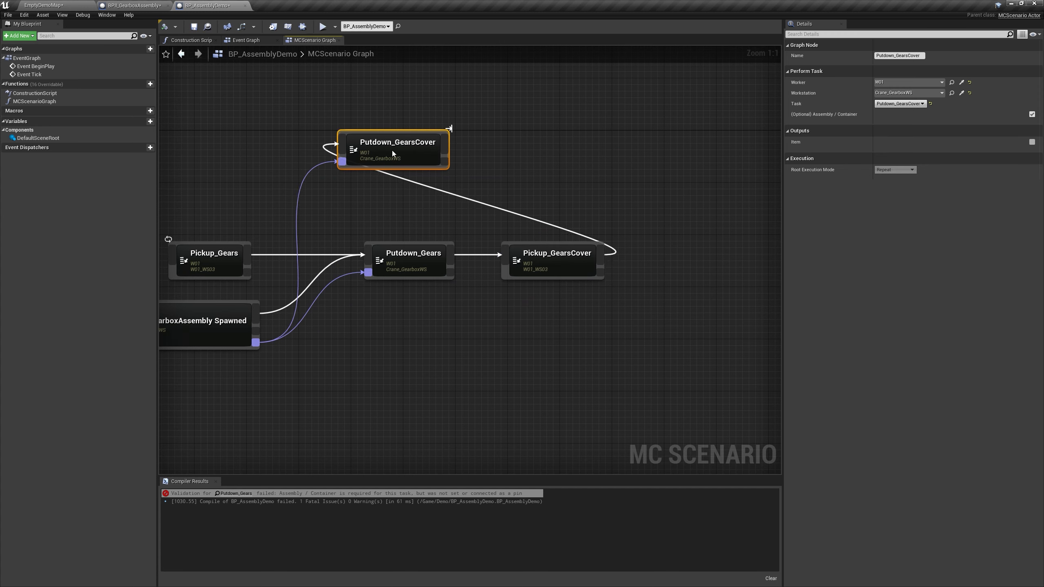
left_click(422, 186, "alt")
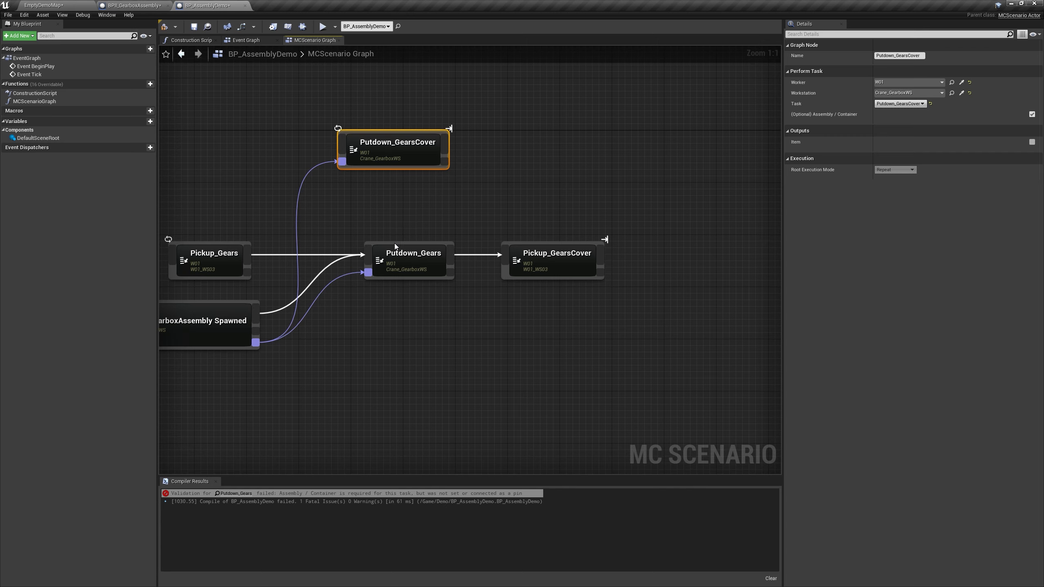
left_click(350, 255, "alt")
left_click(348, 258, "alt")
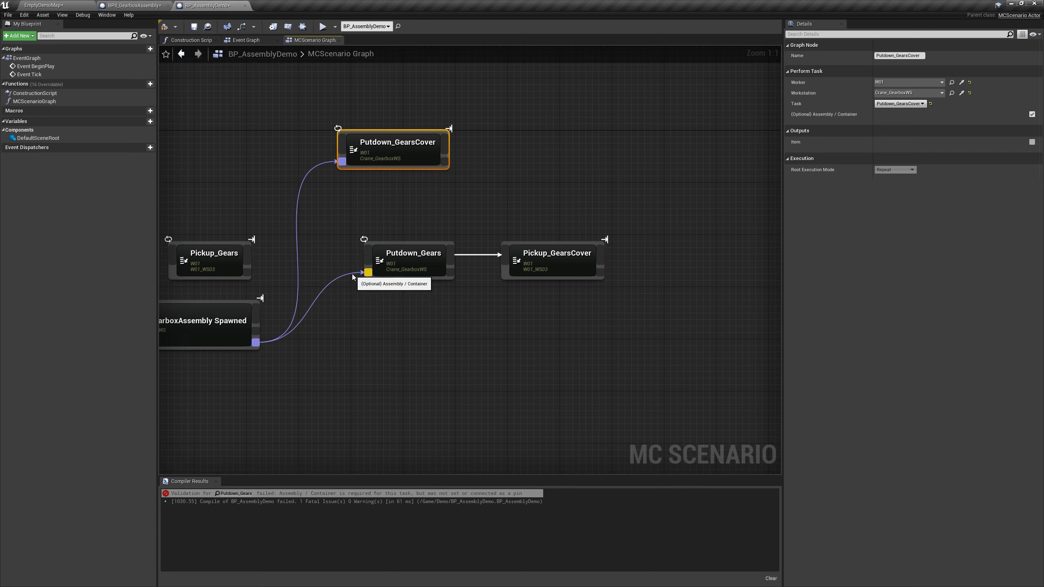
left_click(474, 256, "alt")
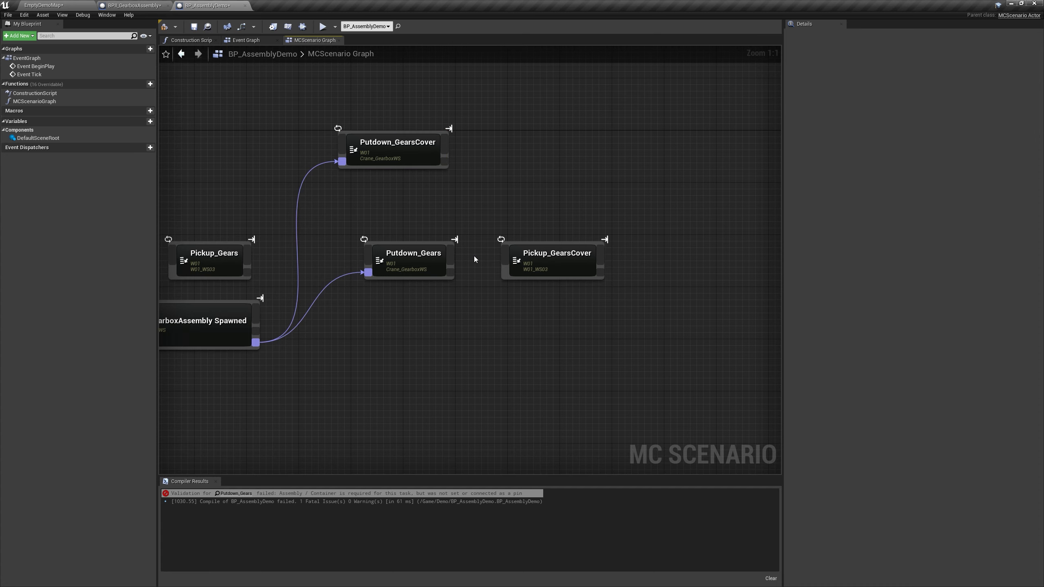
Rearrange the task nodes into the order Pickup_GearsCover, Putdown_GearsCover, Pickup_Gears, Putdown_Gears.
left_click_drag(403, 254, 585, 254)
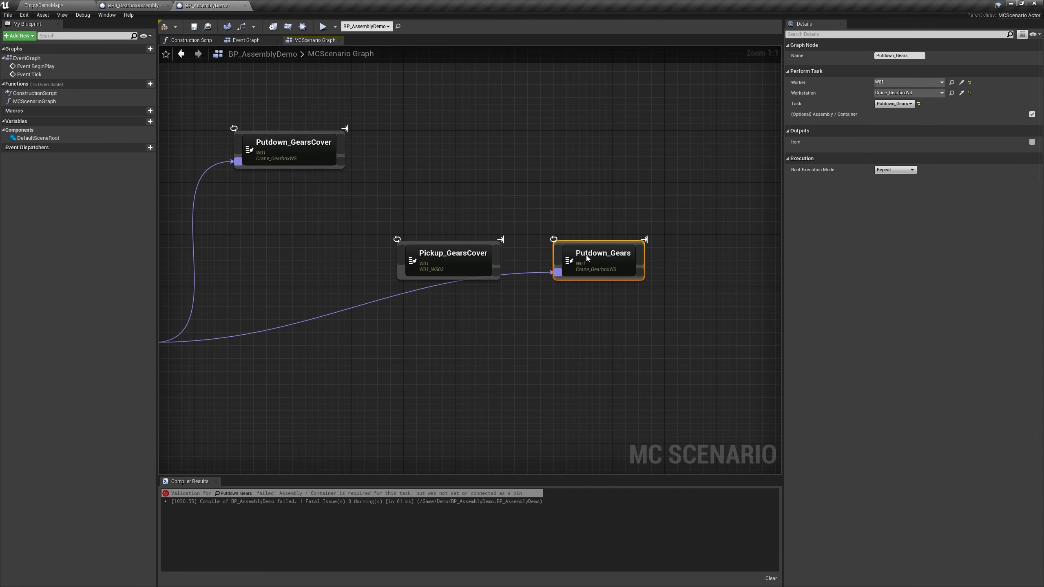
right_click_drag(415, 245, 540, 243)
left_click_drag(551, 255, 434, 249)
left_click_drag(228, 265, 593, 259)
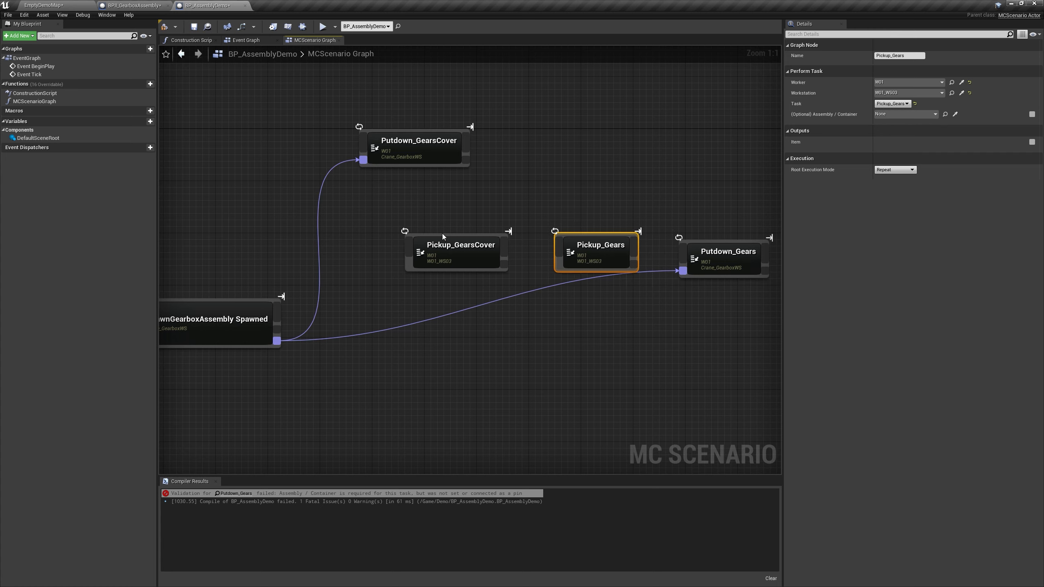
left_click_drag(442, 233, 254, 234)
left_click_drag(460, 141, 459, 251)
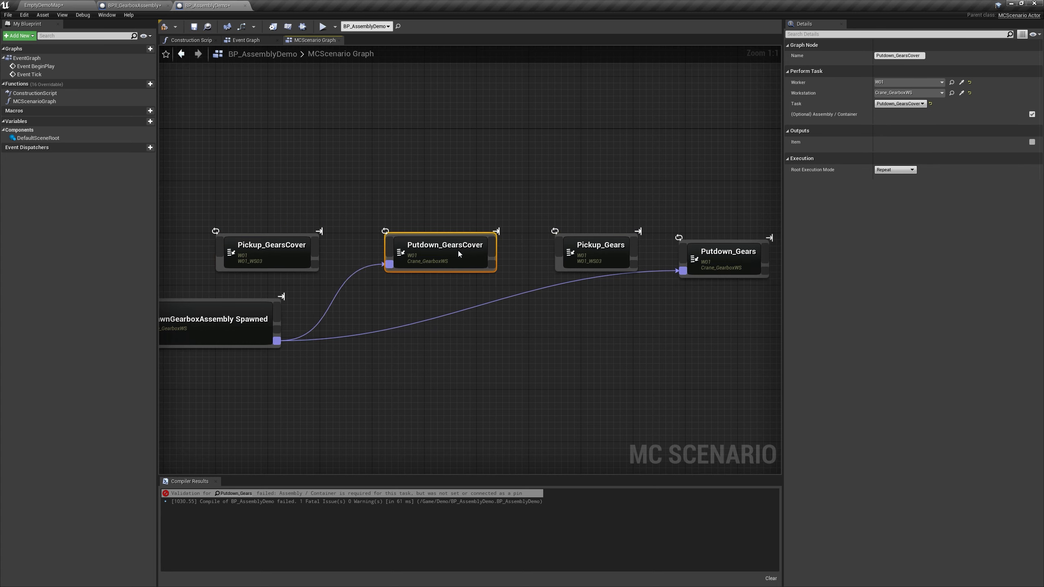
Chain the four task nodes in their new order and link SpawnGearboxAssembly Spawned's execution output to Putdown_GearsCover.
left_click_drag(316, 246, 387, 246)
left_click_drag(492, 246, 558, 247)
left_click_drag(634, 246, 683, 258)
left_click_drag(722, 258, 723, 251)
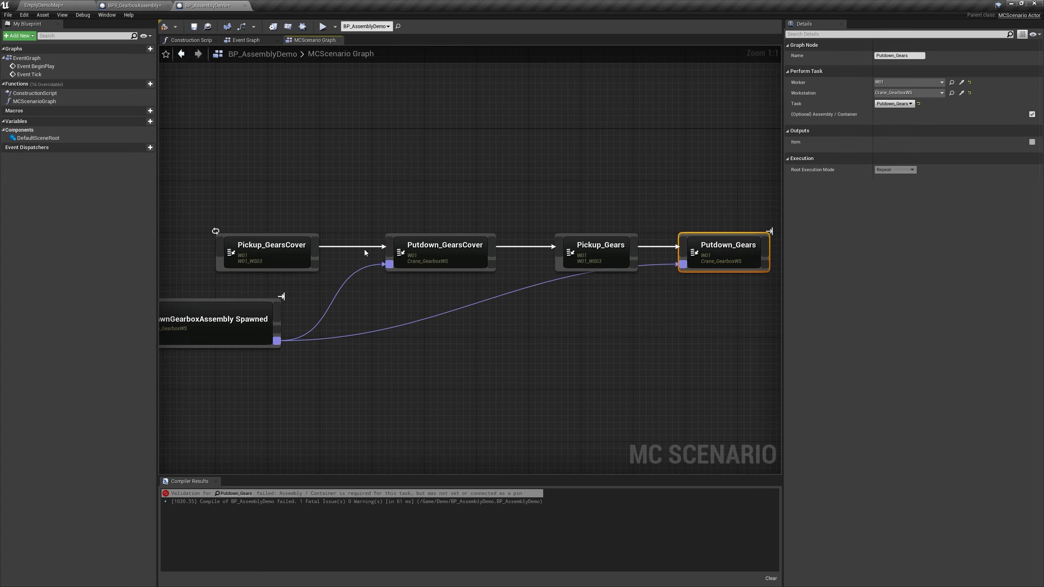
left_click_drag(276, 322, 387, 246)
left_click(247, 319)
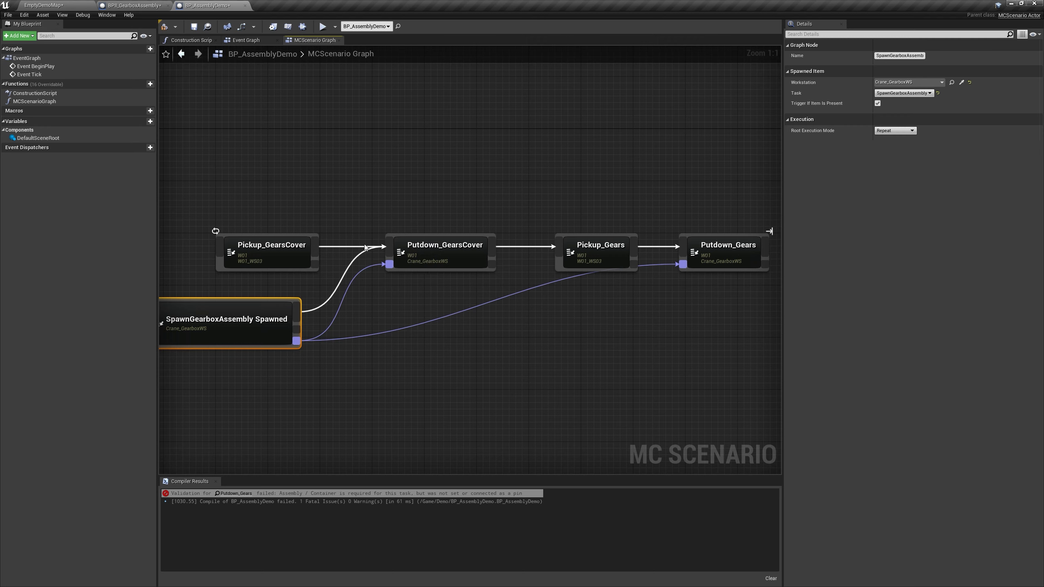
Compile and save the BP_AssemblyDemo blueprint, and return to the EmptyDemoMap level.
left_click(164, 26)
left_click(193, 27)
left_click(45, 5)
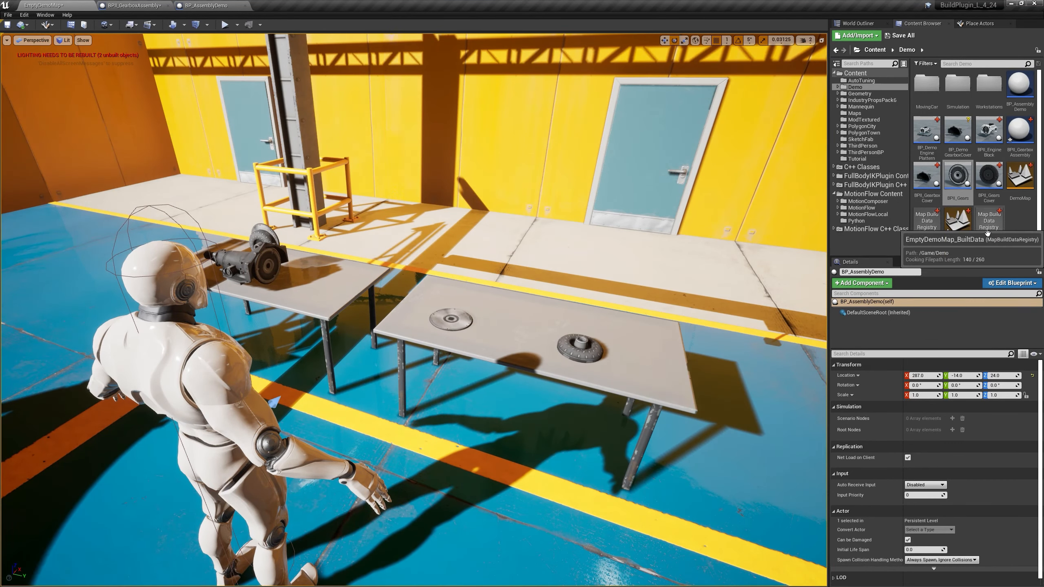
Edit the gears cover blueprint's tool placement for the right hand, moving the cover into the hand, and save the placement and the asset.
left_click(992, 181)
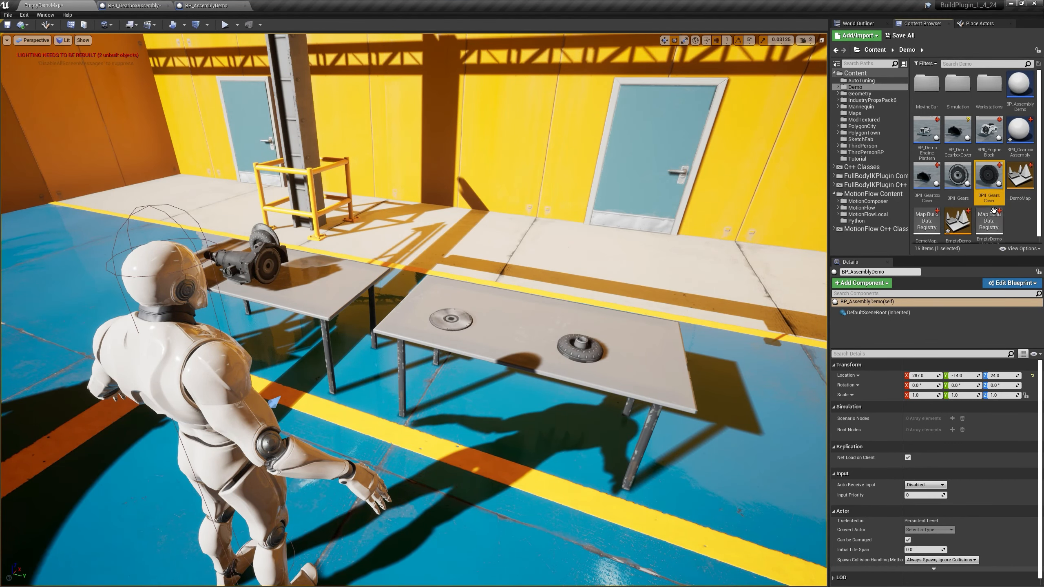
right_click(992, 179)
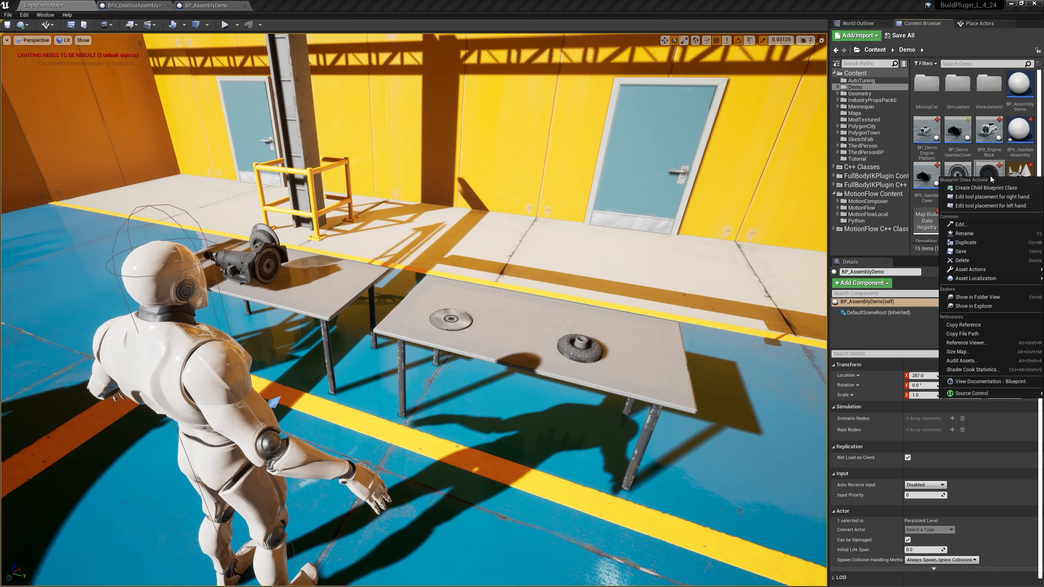
left_click(986, 198)
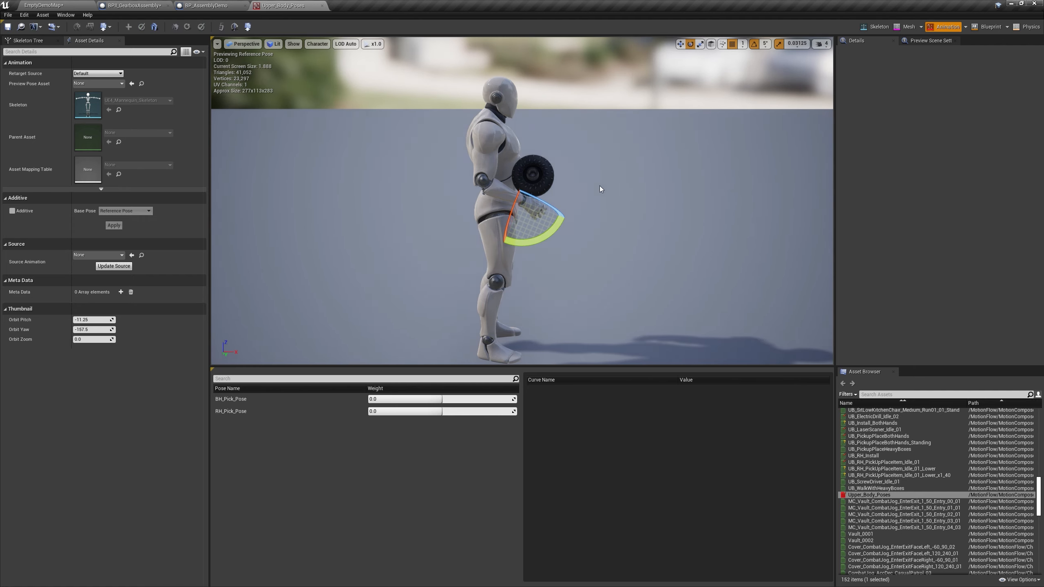
left_click_drag(567, 177, 641, 242, "alt")
key("w")
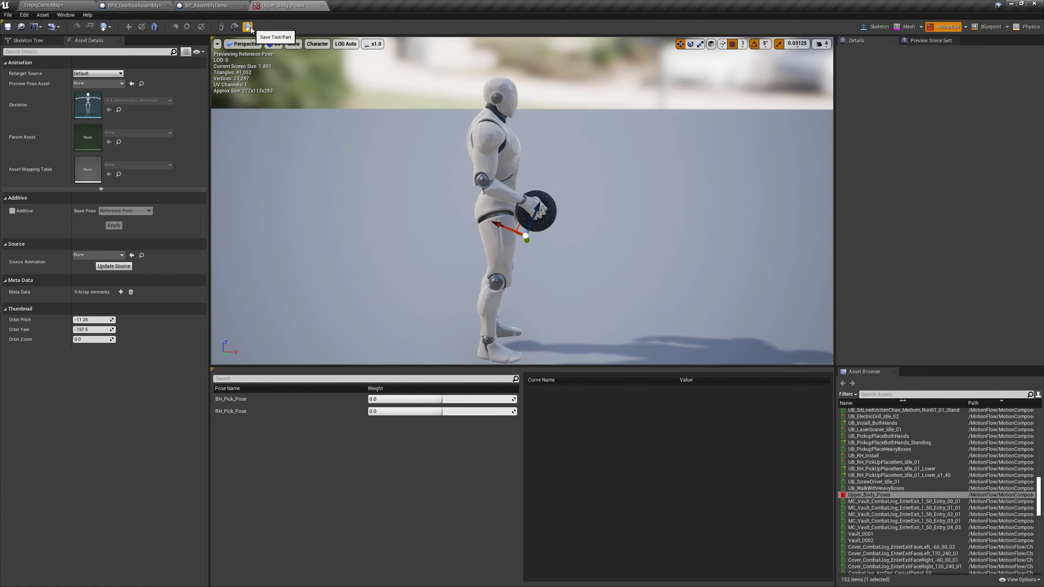
left_click(248, 28)
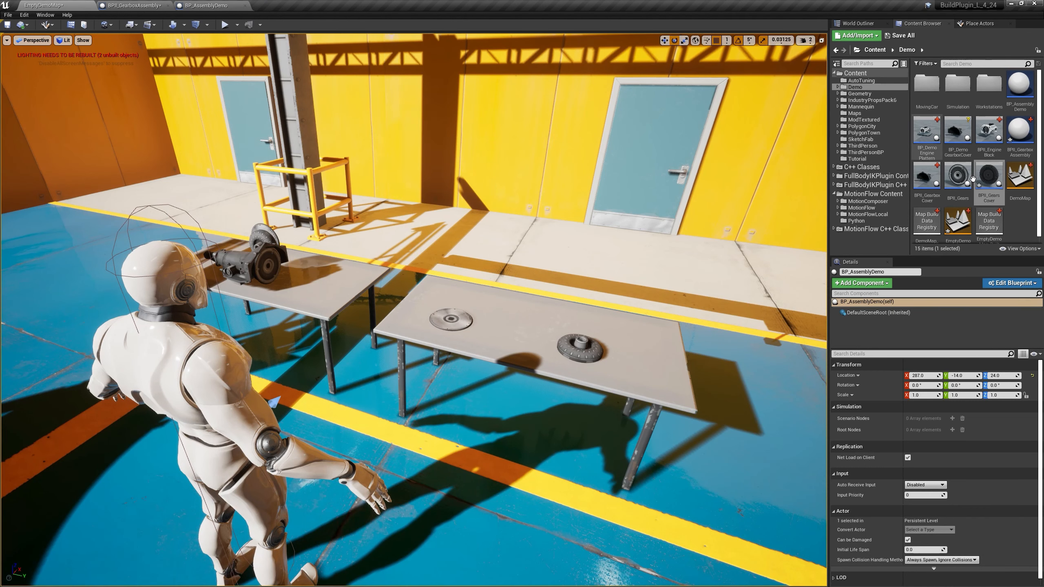
right_click(975, 181)
left_click(982, 257)
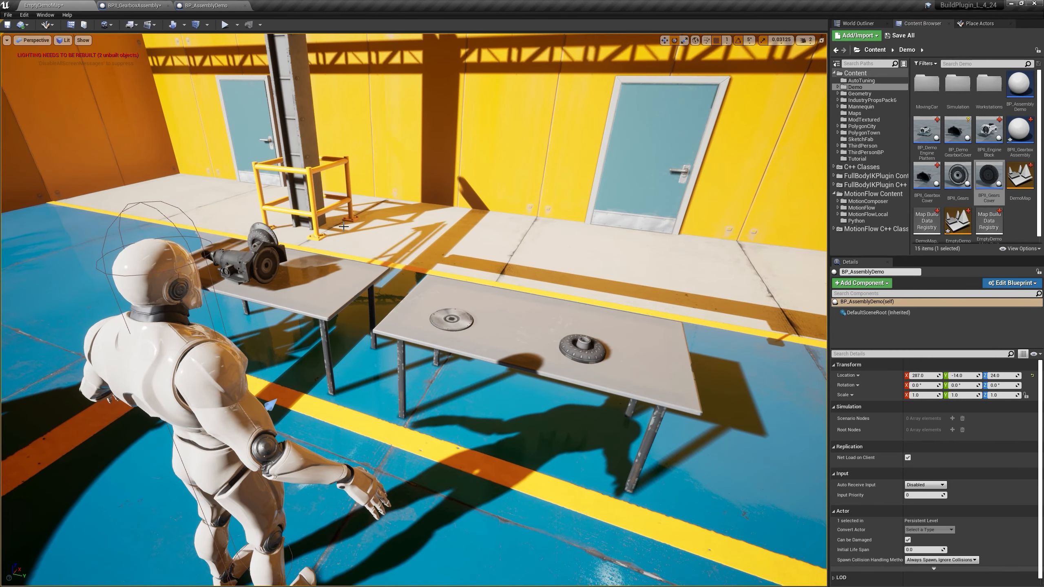
Play the level to check the reordered sequence starting with the gears cover pickup.
left_click(225, 25)
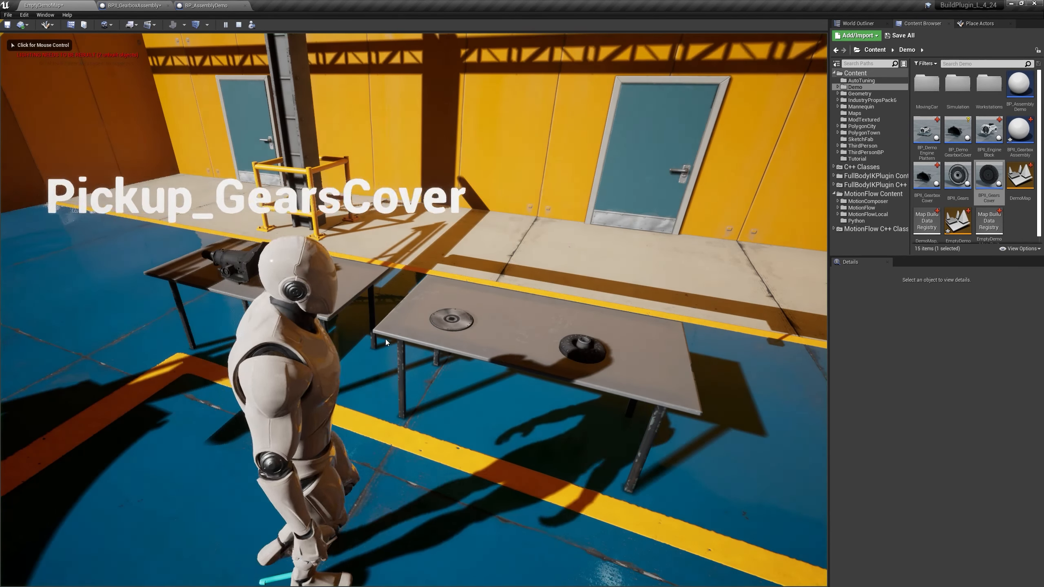
left_click(385, 340)
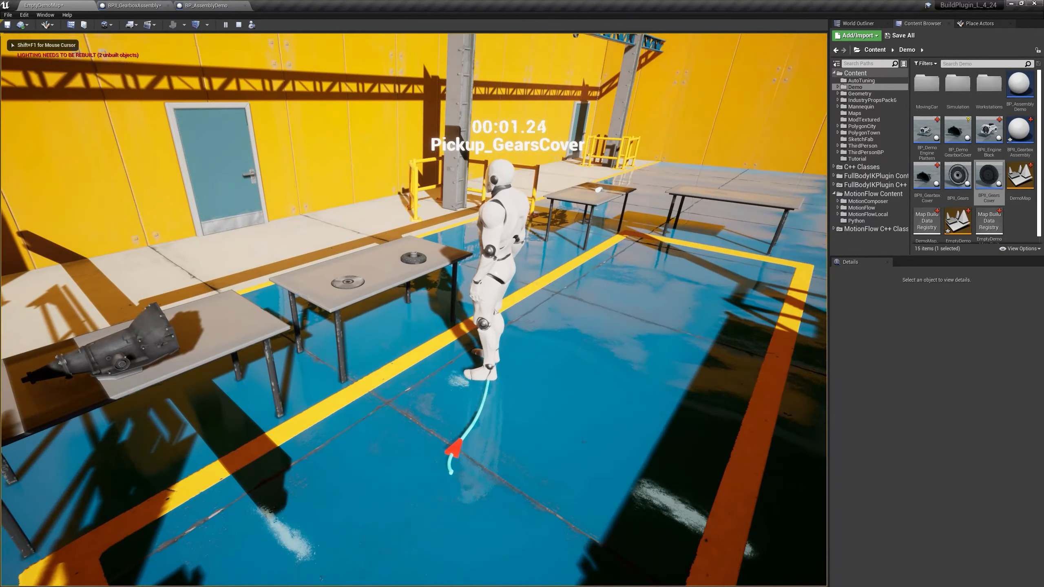